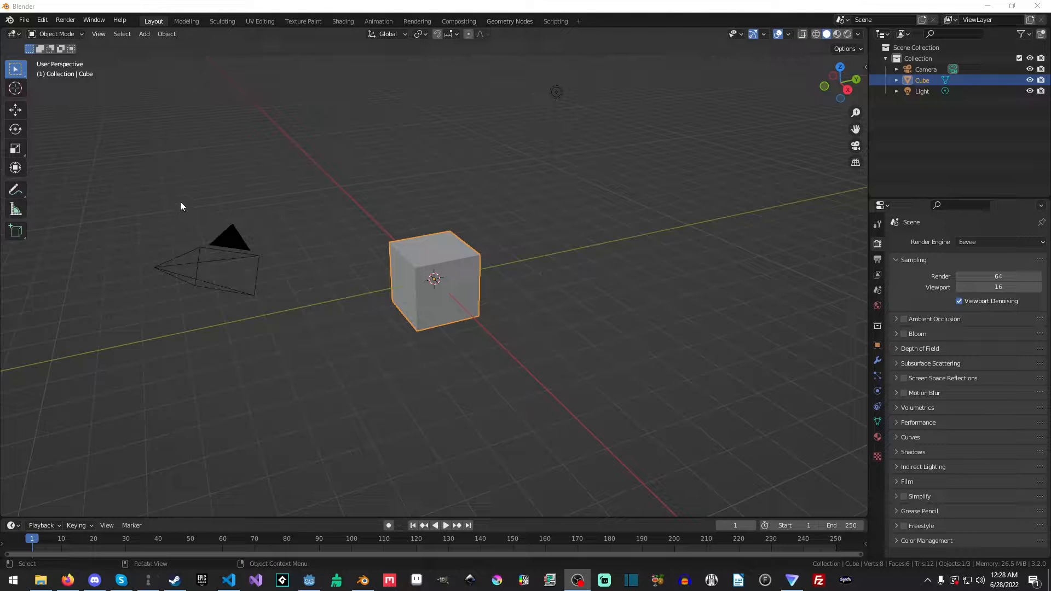
# - Delete the default camera and the light, keeping only the cube in the scene
pyautogui.click(240, 259)
pyautogui.press('x')
pyautogui.click(240, 258)
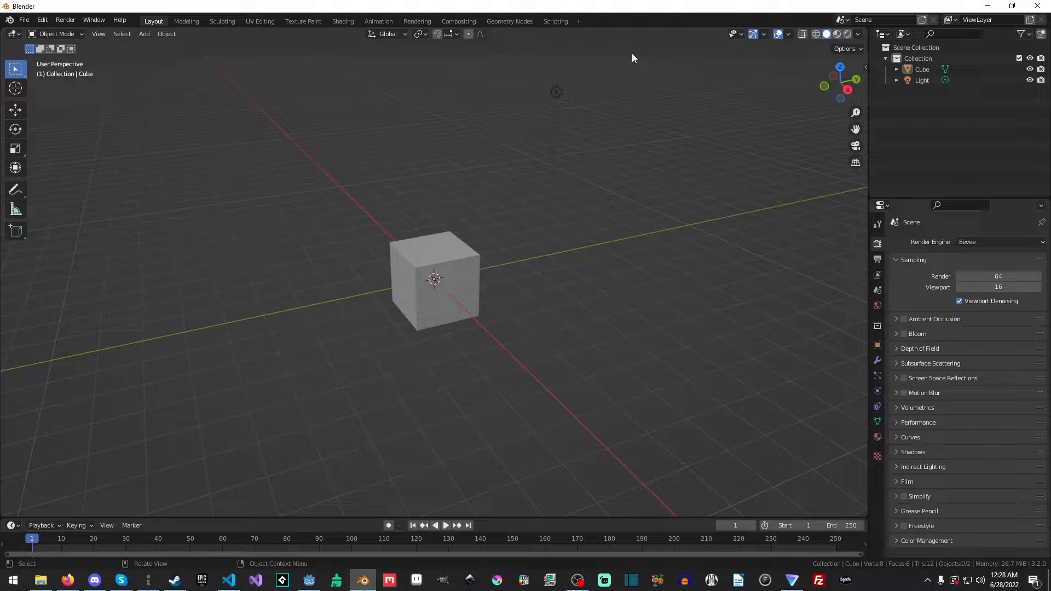
pyautogui.press('x')
pyautogui.click(574, 125)
# - Set the cube's dimensions to 20 m by 20 m by 1 m and apply its scale
pyautogui.click(460, 261)
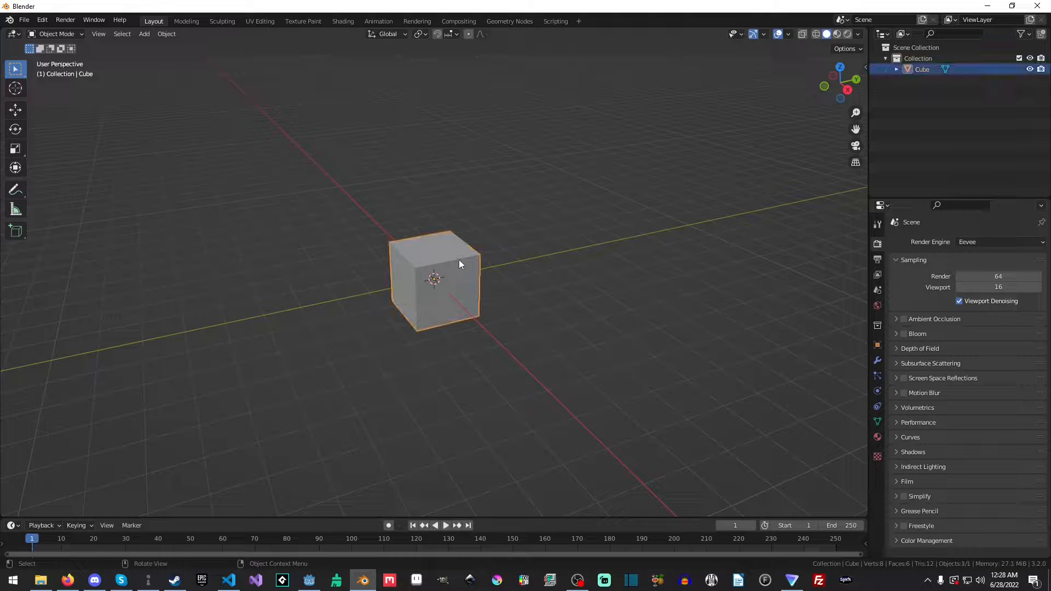
pyautogui.press('n')
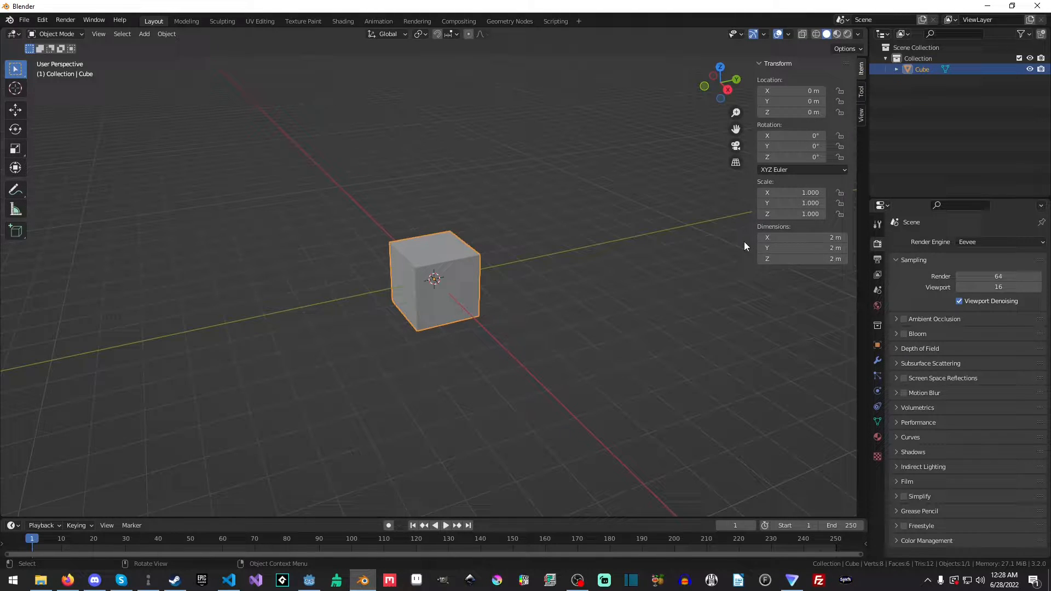
pyautogui.click(809, 239)
pyautogui.write('20')
pyautogui.press('Tab')
pyautogui.write('20')
pyautogui.press('Tab')
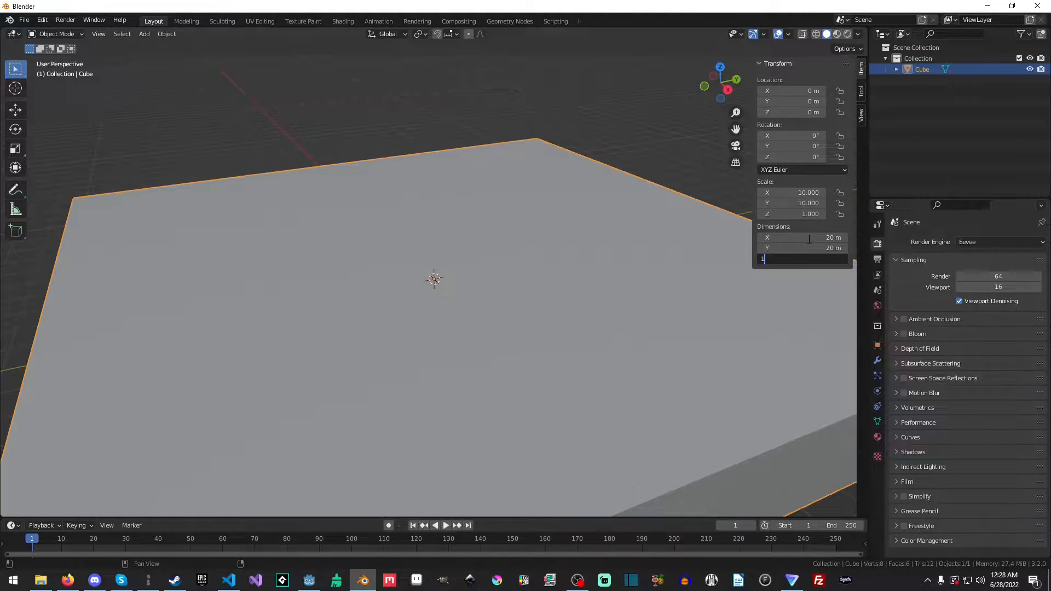
pyautogui.write('1')
pyautogui.press('Return')
pyautogui.hotkey('ctrl', 'a')
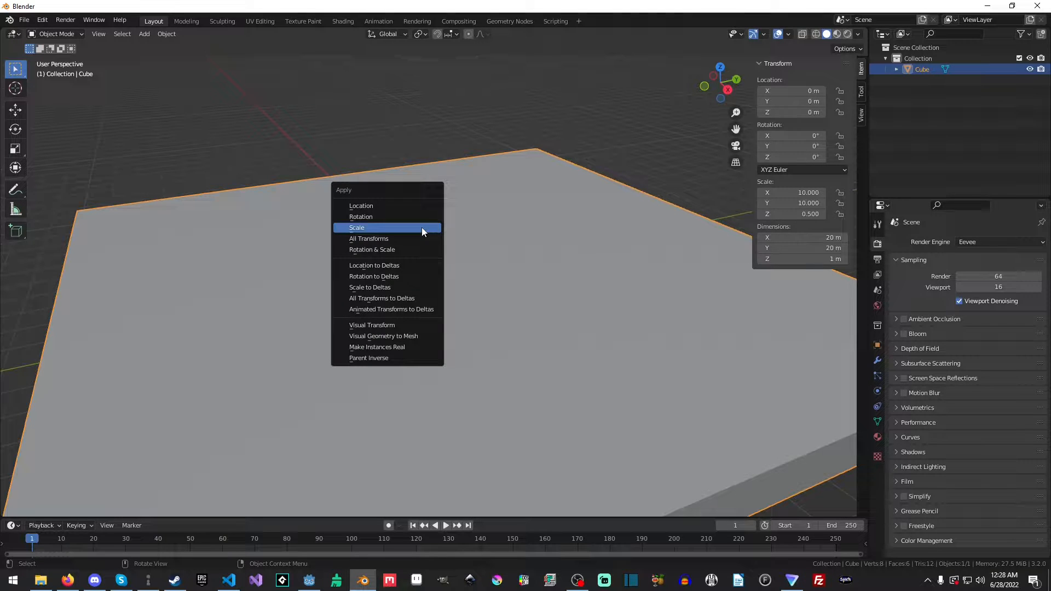
pyautogui.click(421, 227)
pyautogui.press('n')
# - Extrude one long side face of the floor slab outward into a narrow border strip
pyautogui.scroll(-4, 465, 233)
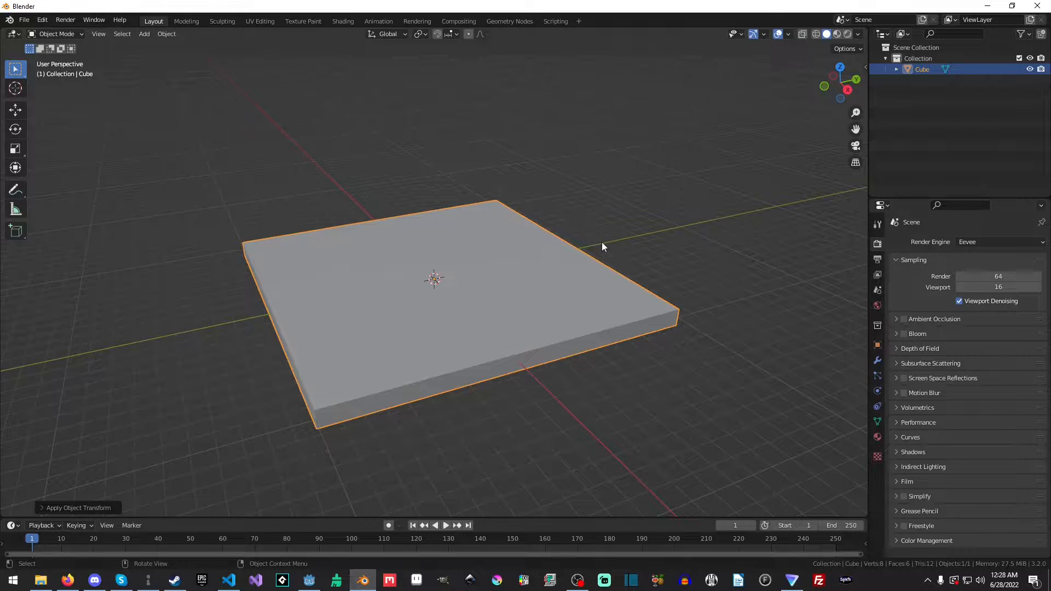
pyautogui.moveTo(603, 244); pyautogui.dragTo(451, 251, button='middle')
pyautogui.press('Tab')
pyautogui.press('3')
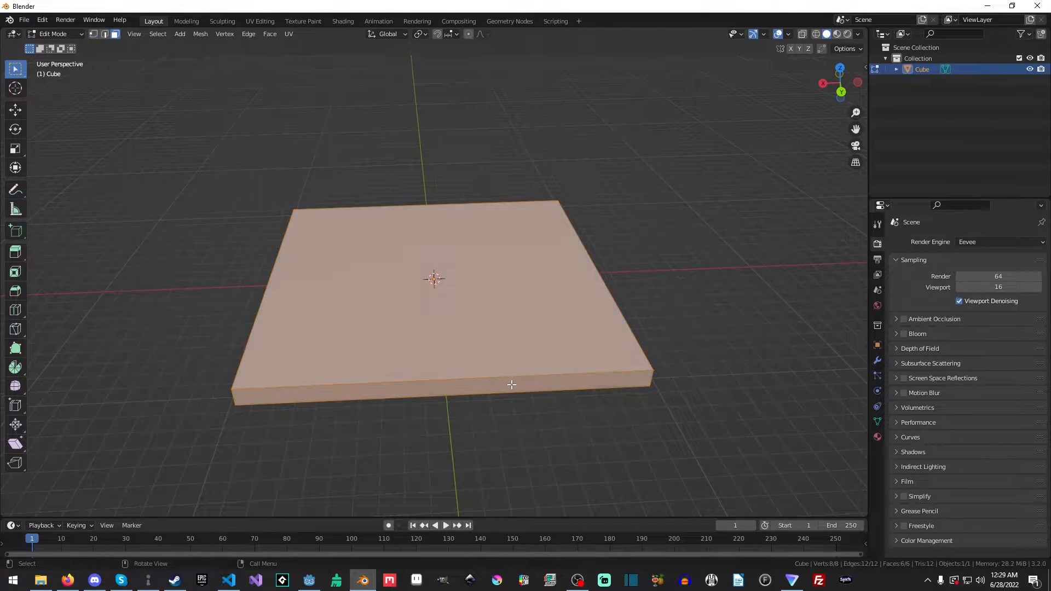
pyautogui.click(570, 381)
pyautogui.moveTo(669, 357); pyautogui.dragTo(561, 381, button='middle')
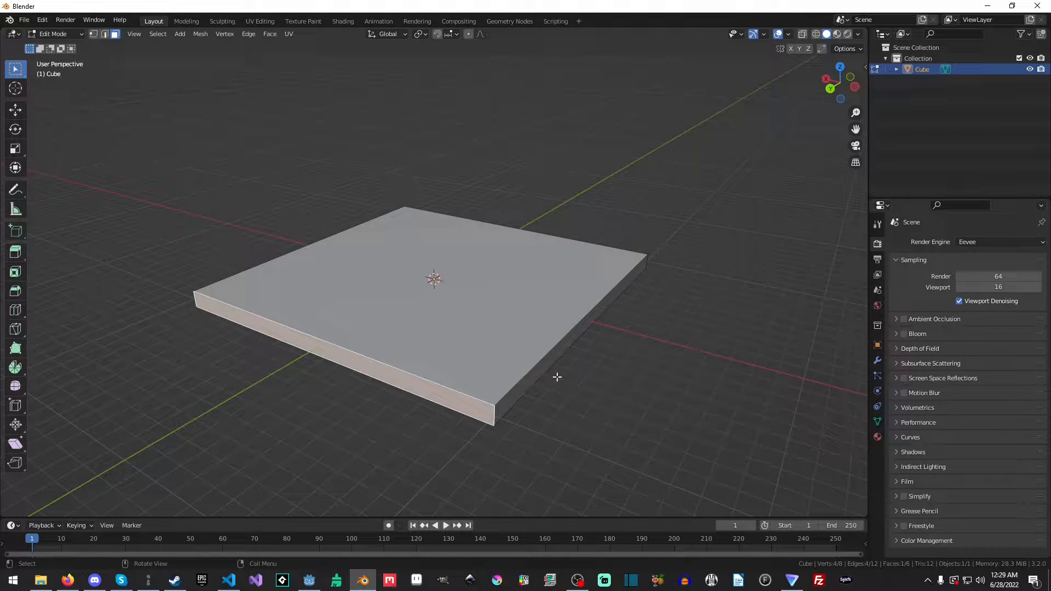
pyautogui.press('e')
pyautogui.click(557, 373)
# - Extrude the adjacent side of the slab outward together with the first strip's end face, forming a second border strip
pyautogui.moveTo(557, 375); pyautogui.dragTo(461, 372, button='middle')
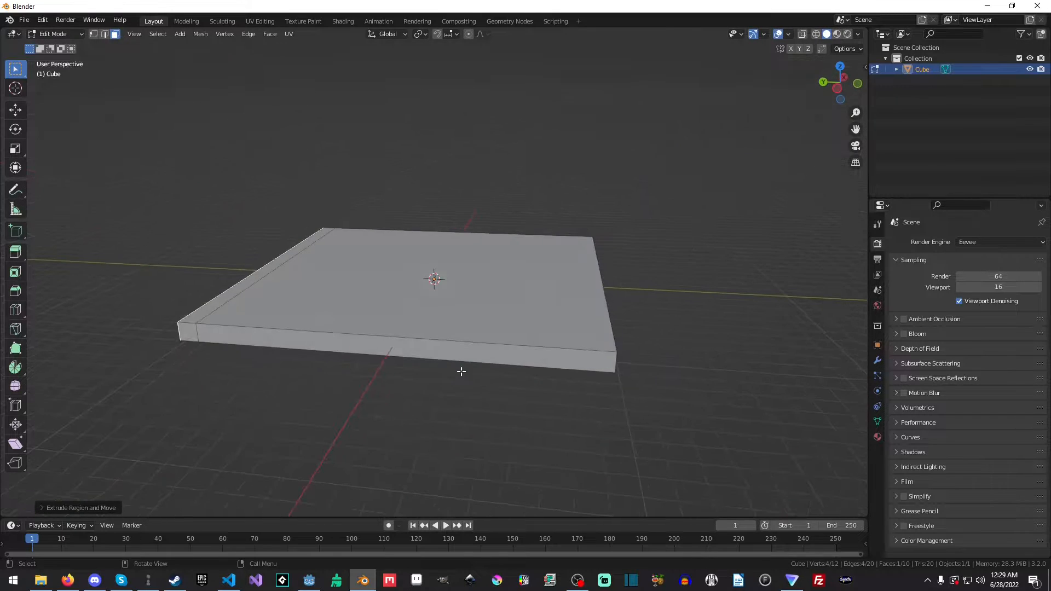
pyautogui.keyDown('shift'); pyautogui.click(186, 331); pyautogui.keyUp('shift')
pyautogui.keyDown('shift'); pyautogui.click(227, 331); pyautogui.keyUp('shift')
pyautogui.moveTo(227, 331); pyautogui.dragTo(570, 305, button='middle')
pyautogui.click(511, 342)
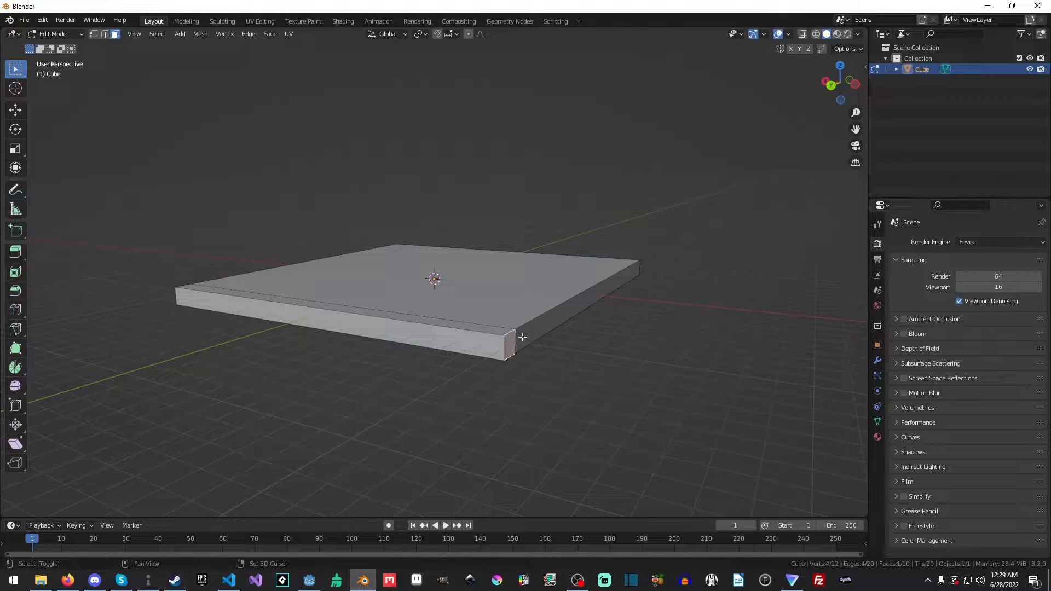
pyautogui.keyDown('shift'); pyautogui.click(539, 332); pyautogui.keyUp('shift')
pyautogui.press('e')
pyautogui.click(539, 331)
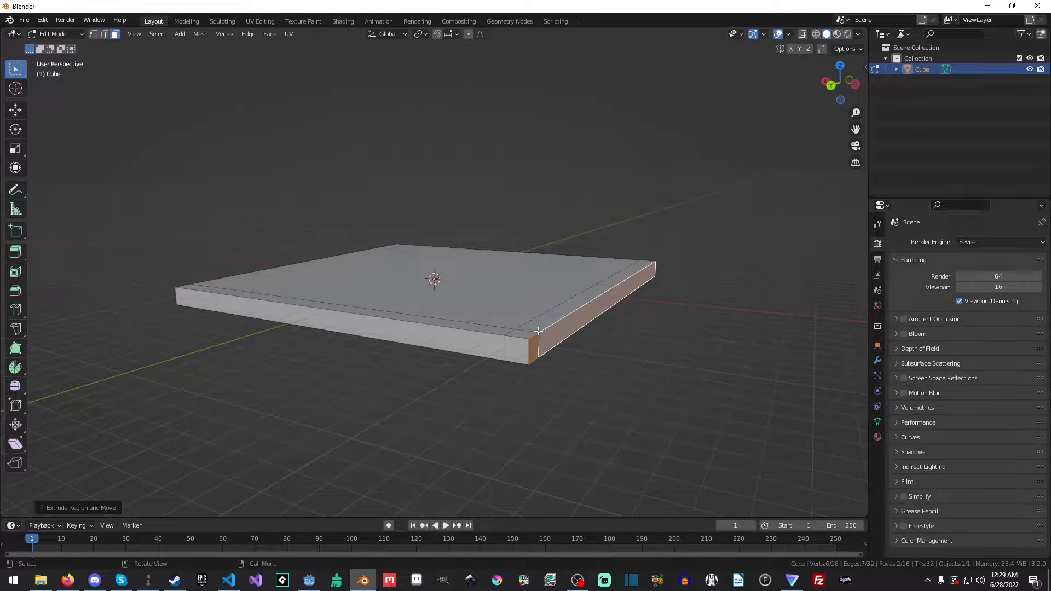
# - Extrude the top faces of both border strips and their shared corner upward into two adjoining walls
pyautogui.click(537, 329)
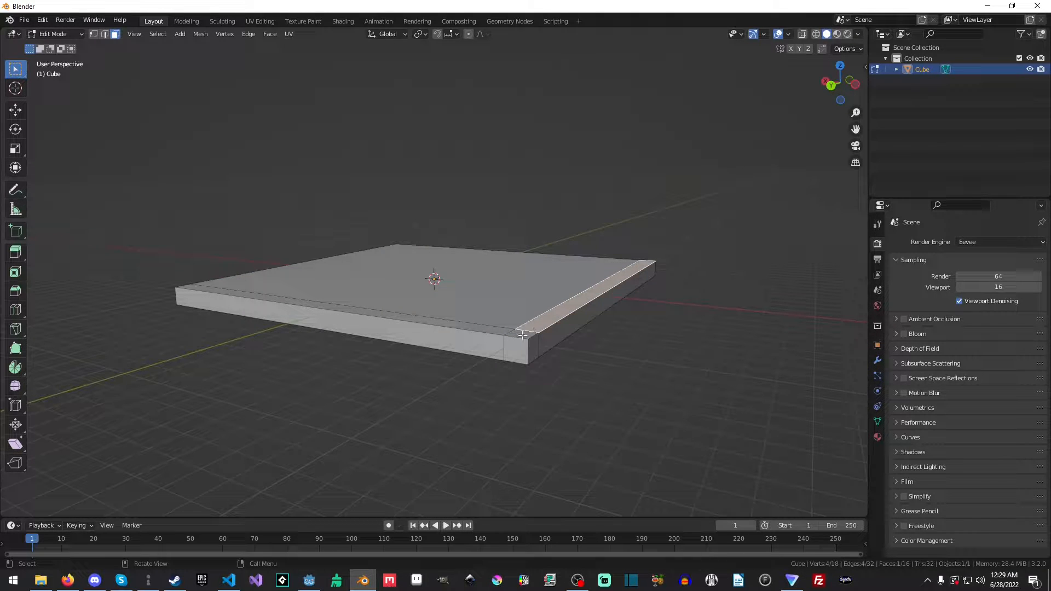
pyautogui.keyDown('shift'); pyautogui.click(522, 335); pyautogui.keyUp('shift')
pyautogui.keyDown('shift'); pyautogui.click(498, 332); pyautogui.keyUp('shift')
pyautogui.moveTo(387, 313); pyautogui.dragTo(597, 333, button='middle')
pyautogui.write('e')
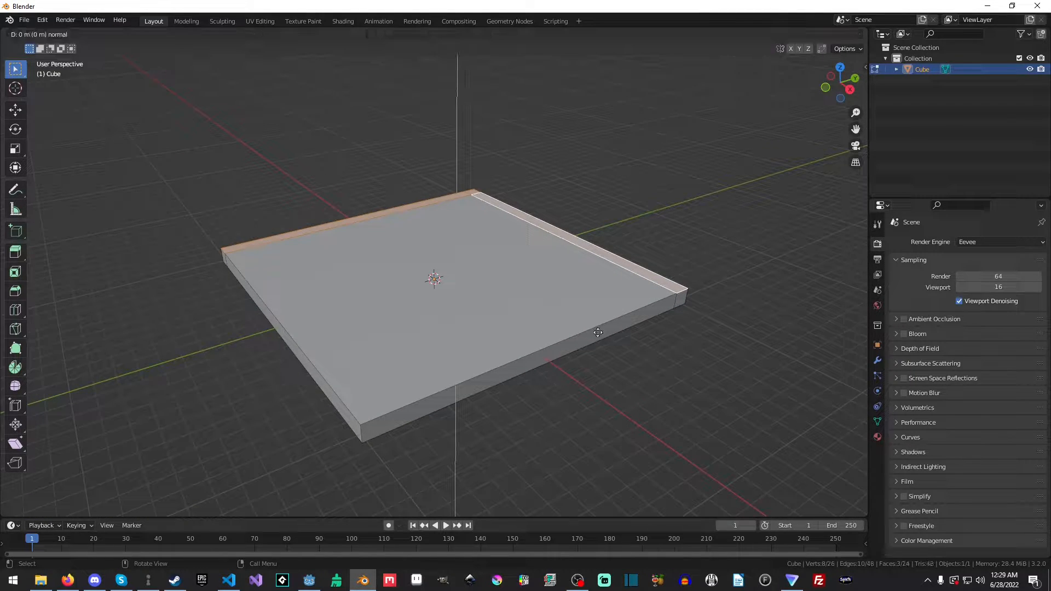
pyautogui.write('1')
pyautogui.press('Return')
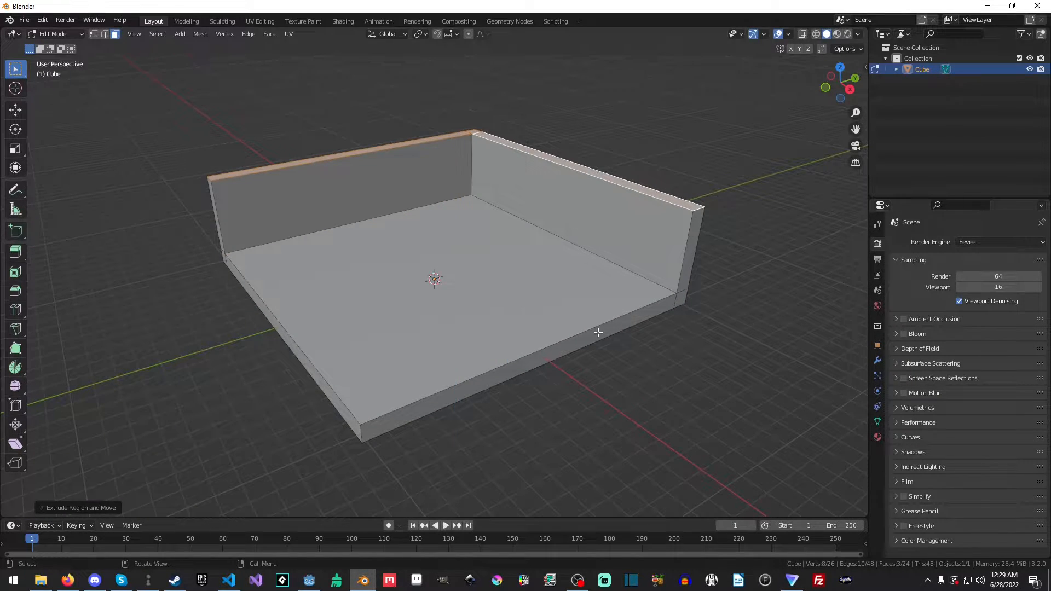
pyautogui.press('Tab')
pyautogui.moveTo(590, 330); pyautogui.dragTo(627, 307, button='middle')
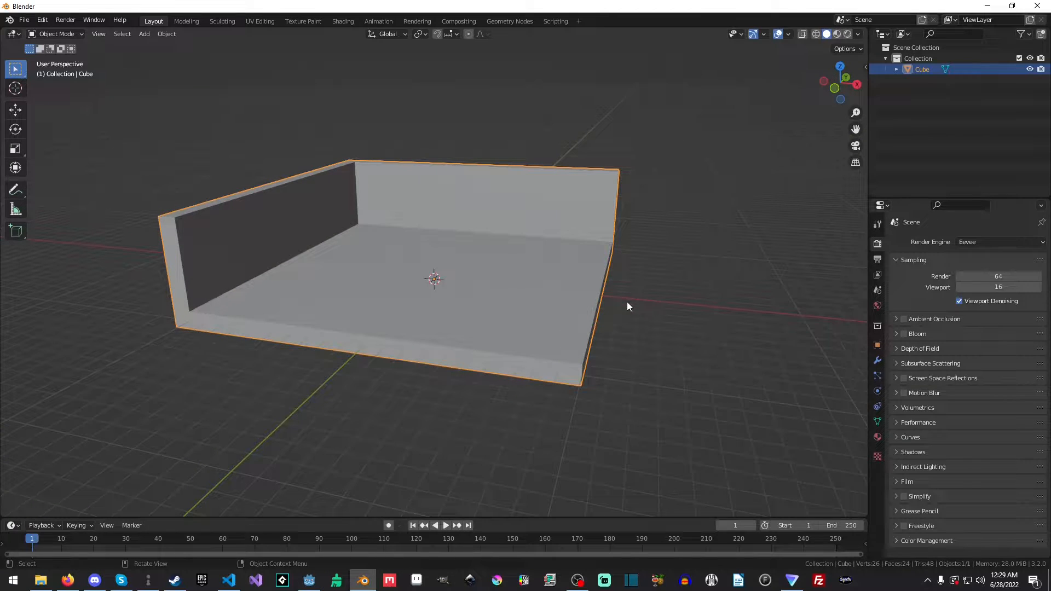
pyautogui.moveTo(662, 260); pyautogui.dragTo(319, 95, button='middle')
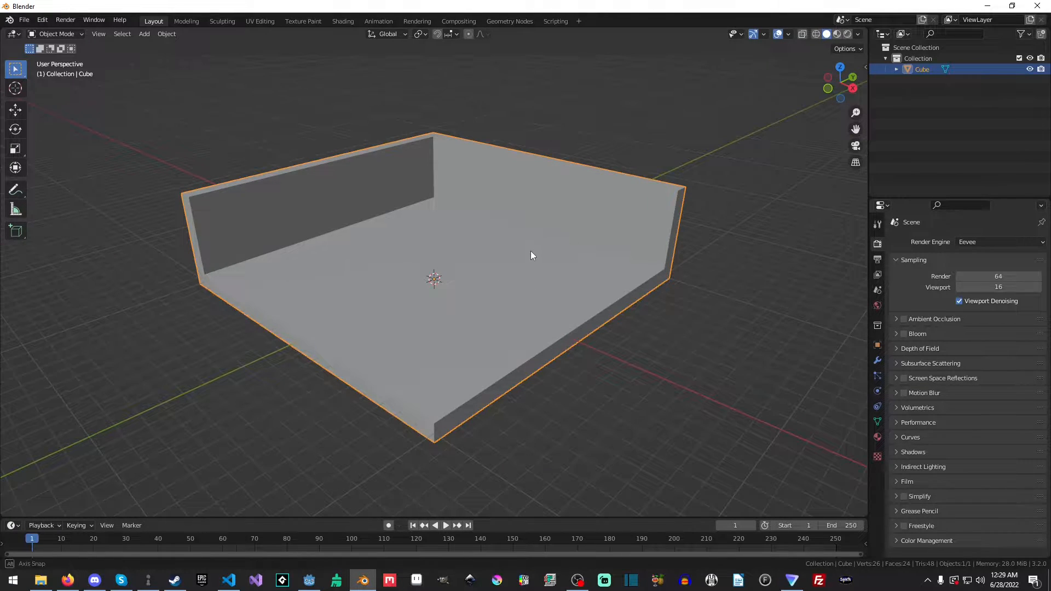
pyautogui.moveTo(533, 256); pyautogui.dragTo(561, 302, button='middle')
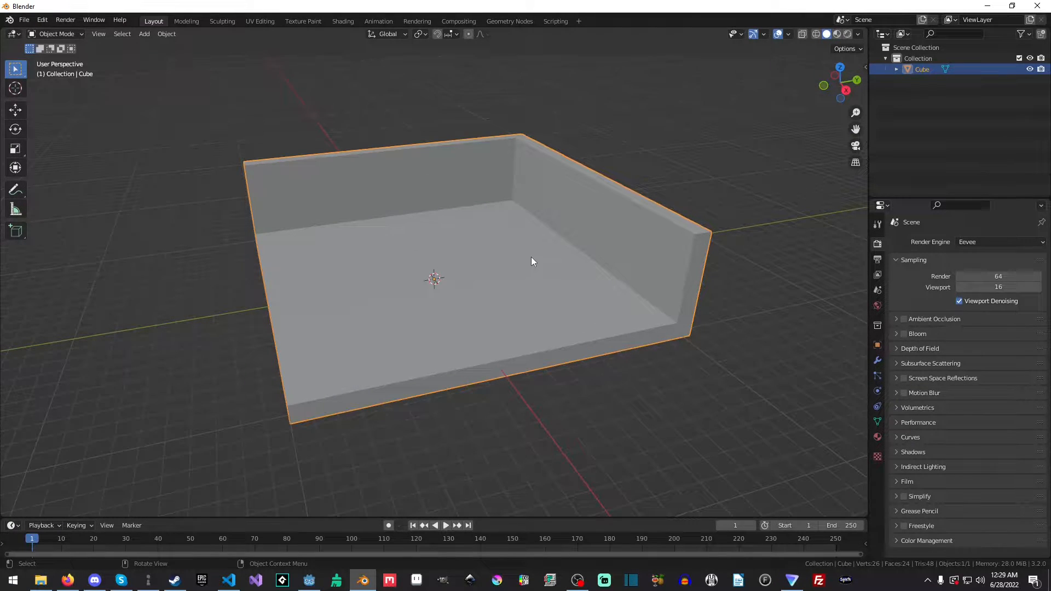
pyautogui.moveTo(531, 258); pyautogui.dragTo(558, 258, button='middle')
pyautogui.press('Tab')
pyautogui.press('Tab')
# - Add a cube to the scene and raise it along Z until it rests on top of the floor
pyautogui.hotkey('shift', 'a')
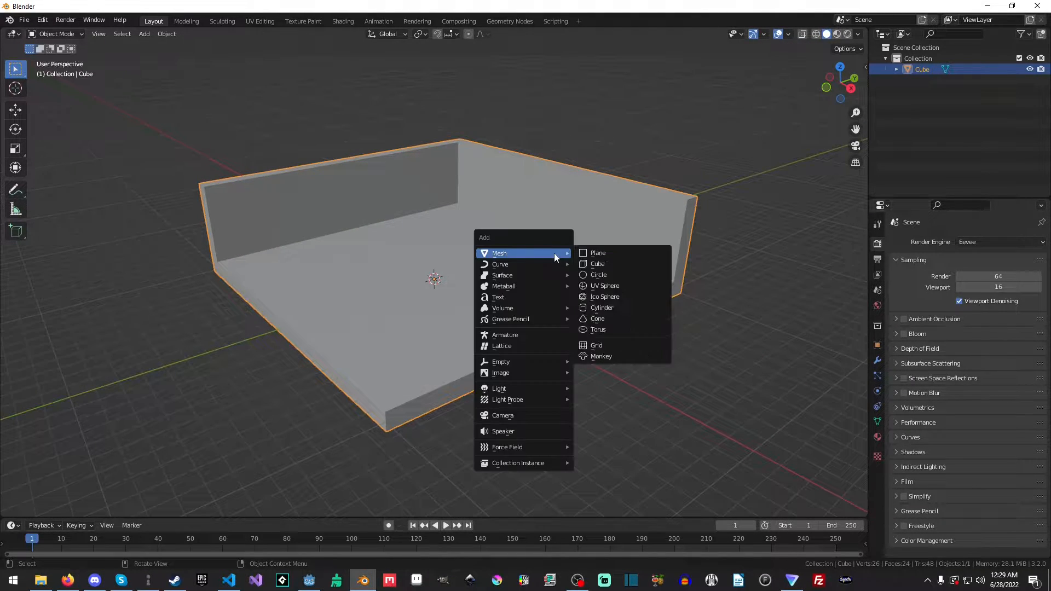
pyautogui.moveTo(542, 253)
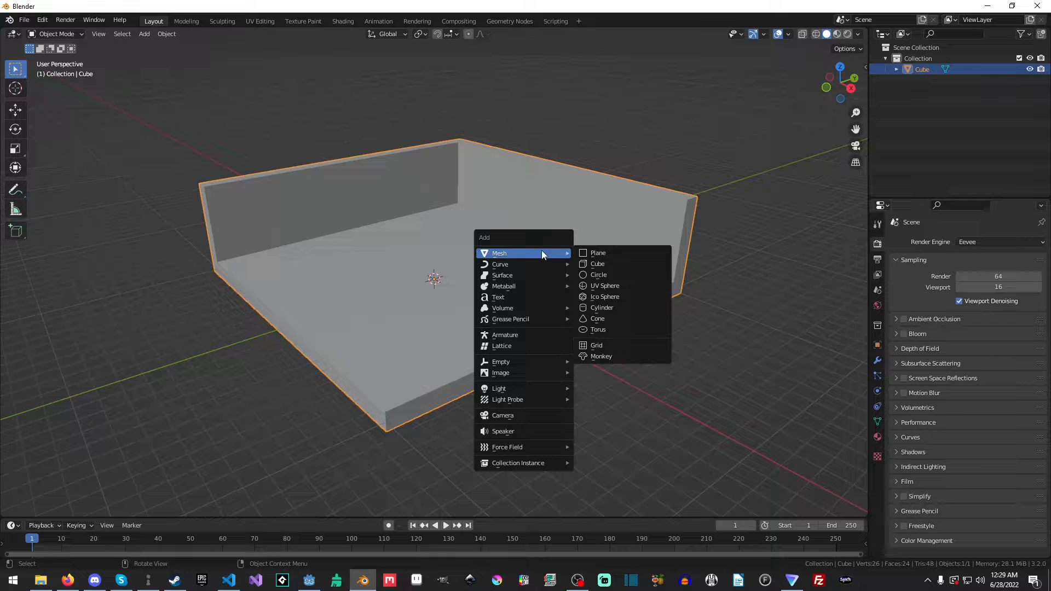
pyautogui.click(609, 264)
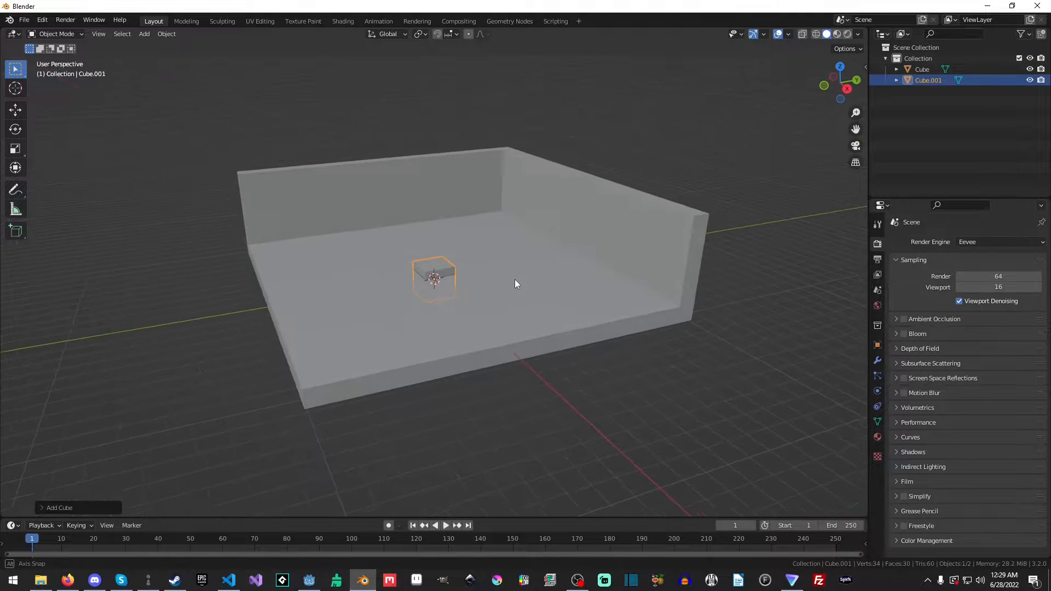
pyautogui.press('KP_1')
pyautogui.scroll(6, 514, 278)
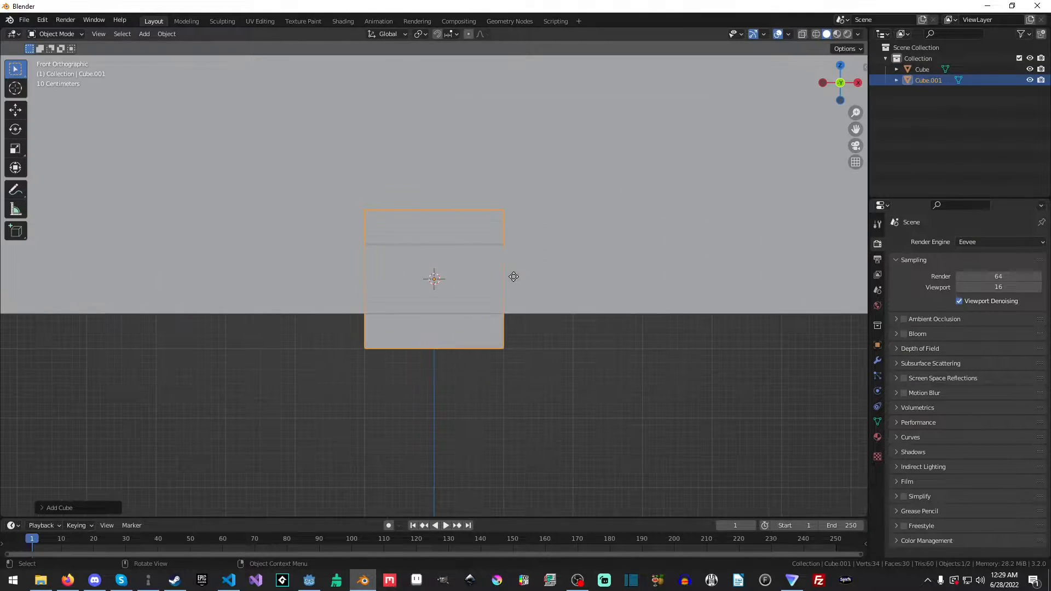
pyautogui.press('g')
pyautogui.press('z')
pyautogui.click(510, 174)
# - Move the new cube along the Y axis until it sits against the nearest wall
pyautogui.scroll(-5, 580, 227)
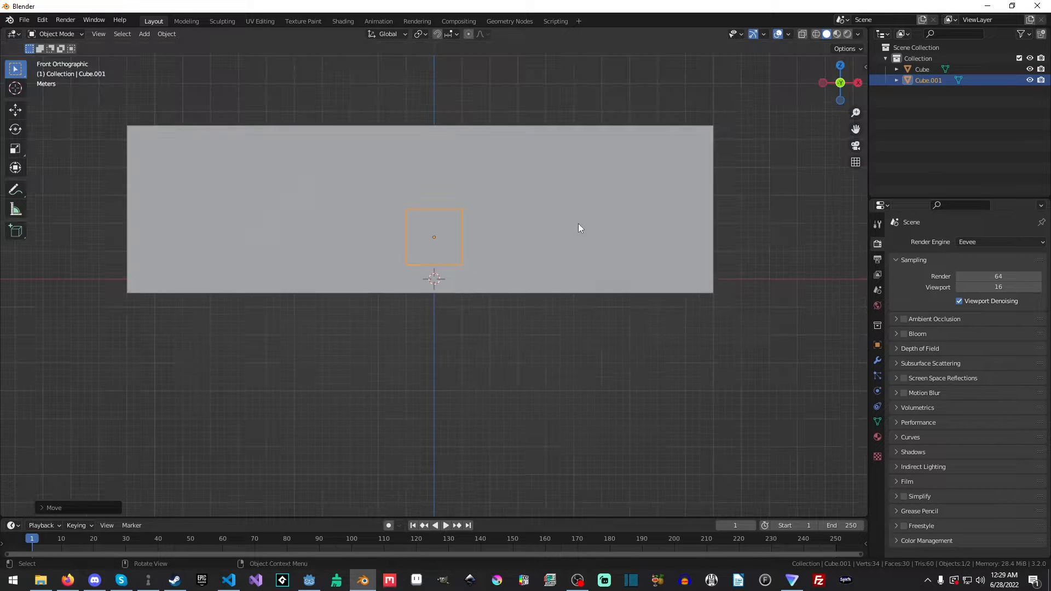
pyautogui.moveTo(579, 227); pyautogui.dragTo(466, 266, button='middle')
pyautogui.press('g')
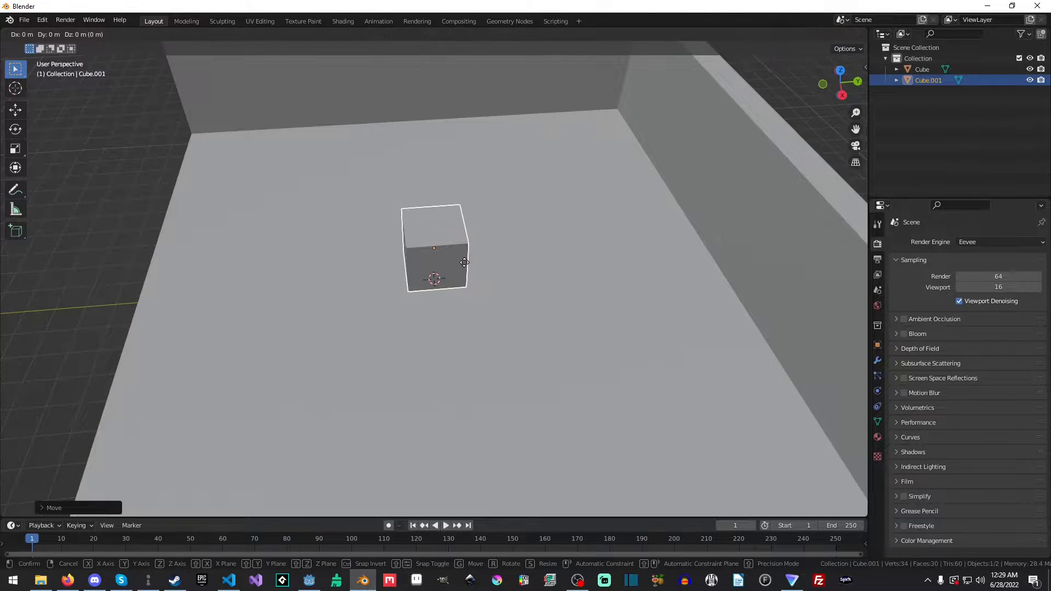
pyautogui.press('x')
pyautogui.press('y')
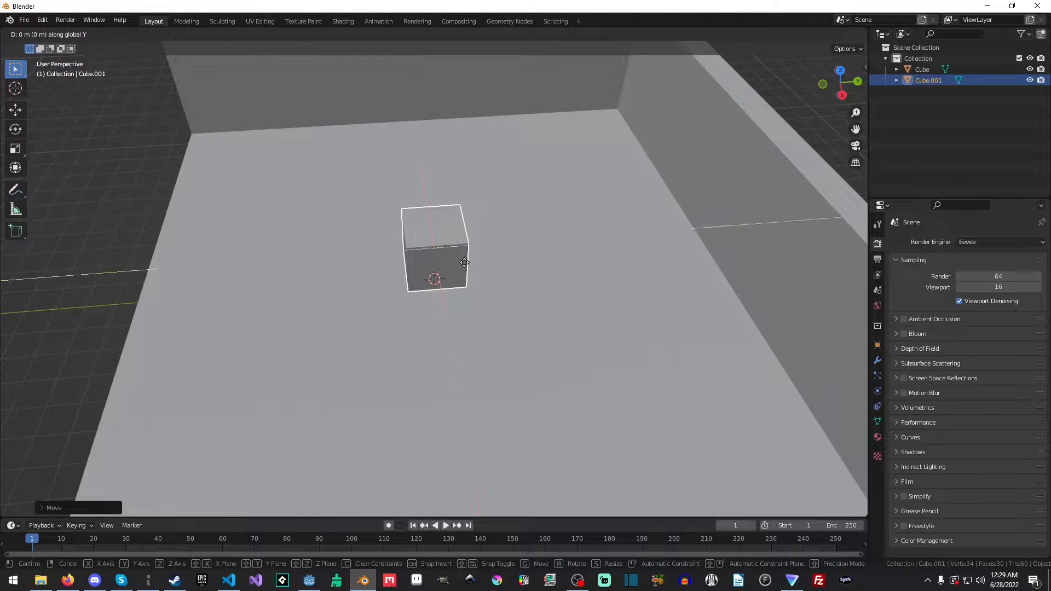
pyautogui.click(724, 244)
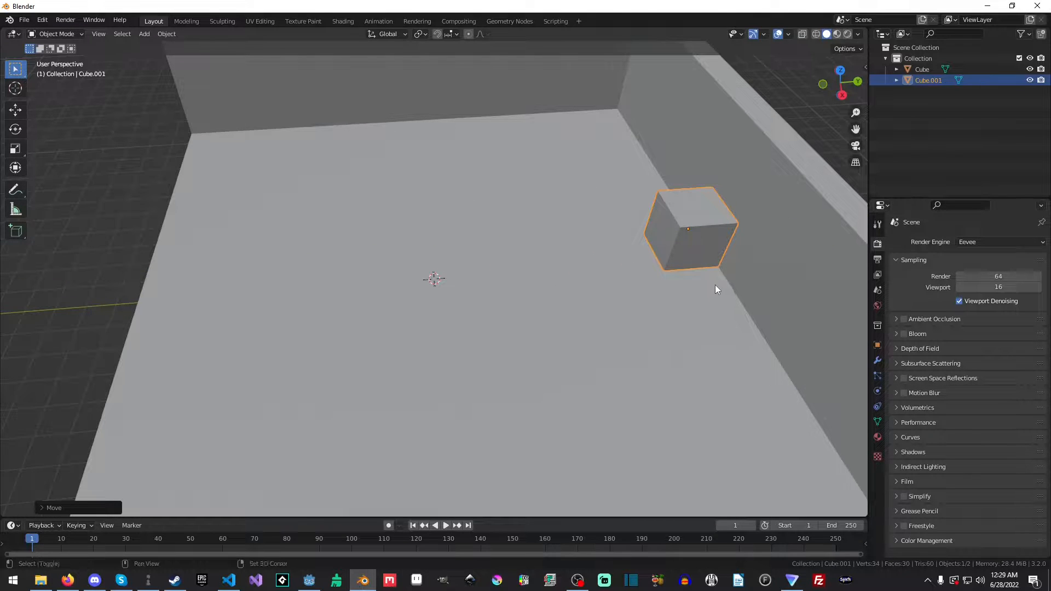
# - Lengthen the cube along the wall by moving its open-side end face outward along X
pyautogui.moveTo(714, 285); pyautogui.dragTo(530, 299, button='middle')
pyautogui.scroll(4, 658, 303)
pyautogui.press('Tab')
pyautogui.click(657, 303)
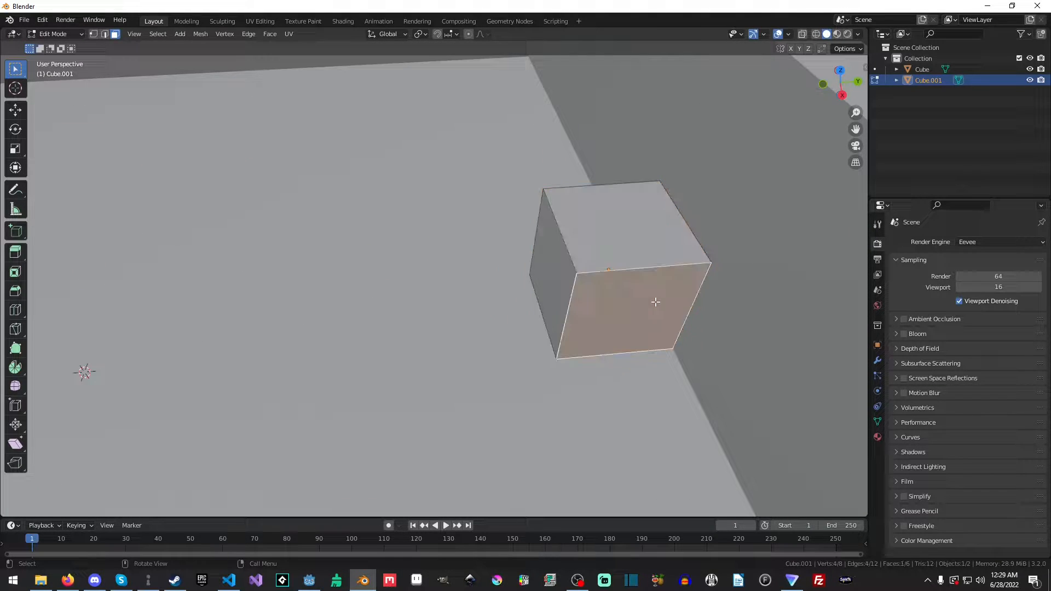
pyautogui.scroll(-5, 566, 309)
pyautogui.press('g')
pyautogui.press('x')
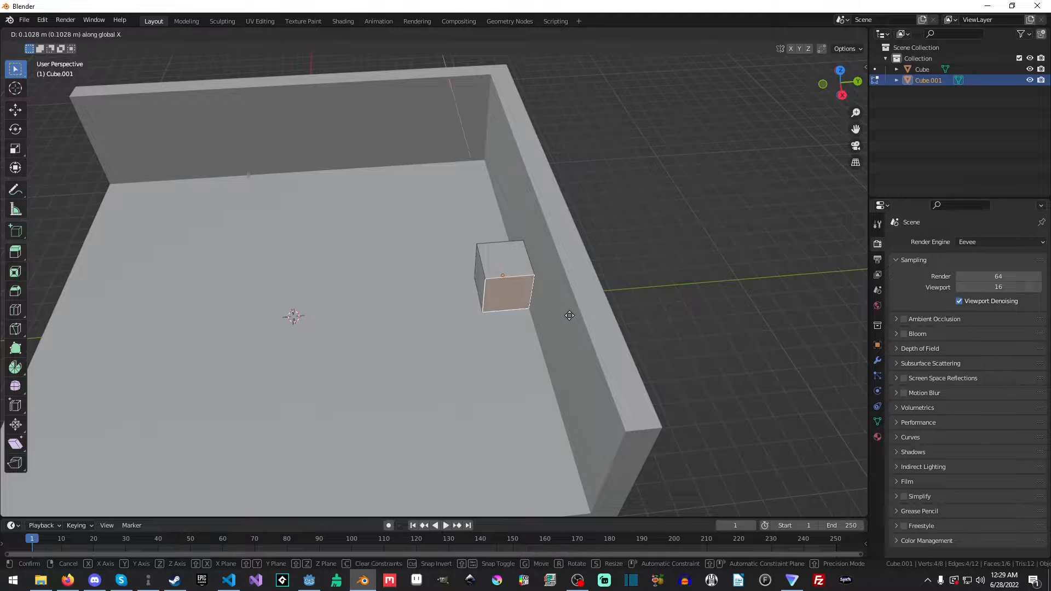
pyautogui.click(575, 367)
# - Move the block's opposite end face 3 m outward along X in the negative direction
pyautogui.moveTo(574, 367); pyautogui.dragTo(596, 268, button='middle')
pyautogui.click(379, 258)
pyautogui.press('g')
pyautogui.press('x')
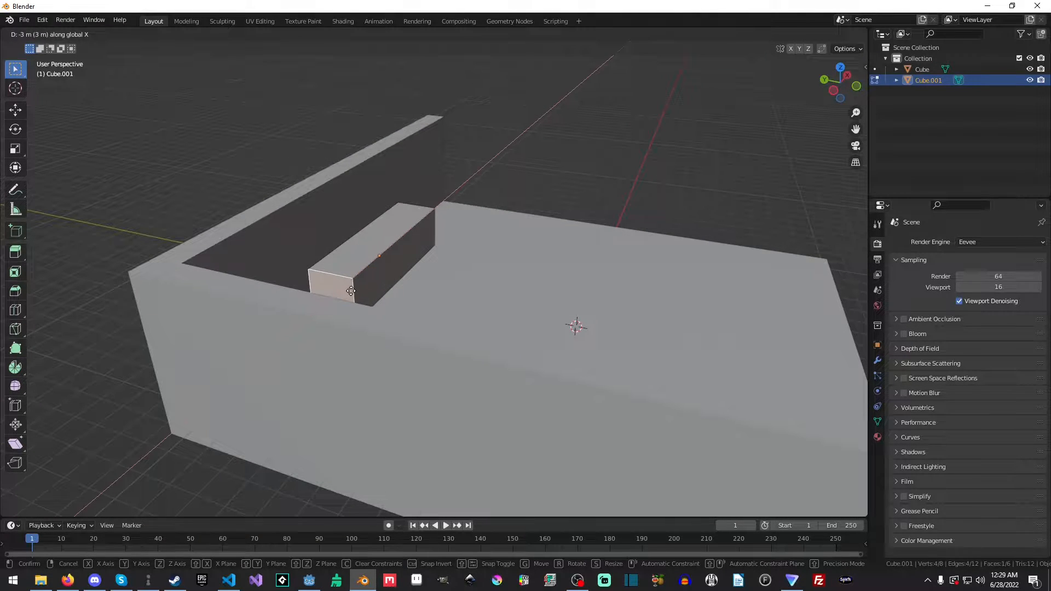
pyautogui.click(337, 262)
pyautogui.moveTo(336, 262); pyautogui.dragTo(566, 267, button='middle')
pyautogui.press('Tab')
# - Raise the long block along Z so that it hangs on the upper part of the wall
pyautogui.press('KP_1')
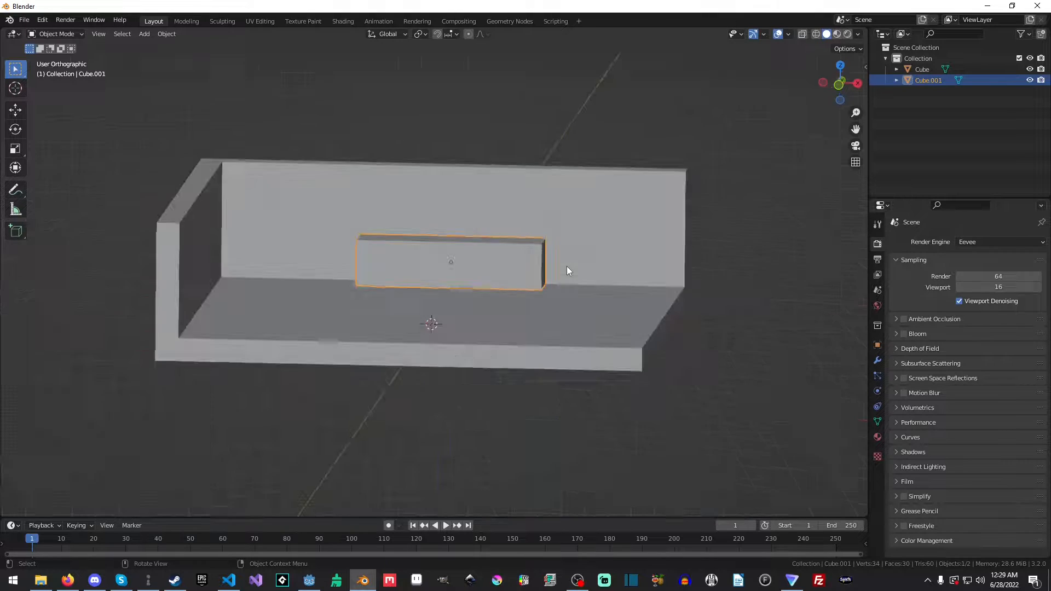
pyautogui.press('g')
pyautogui.press('z')
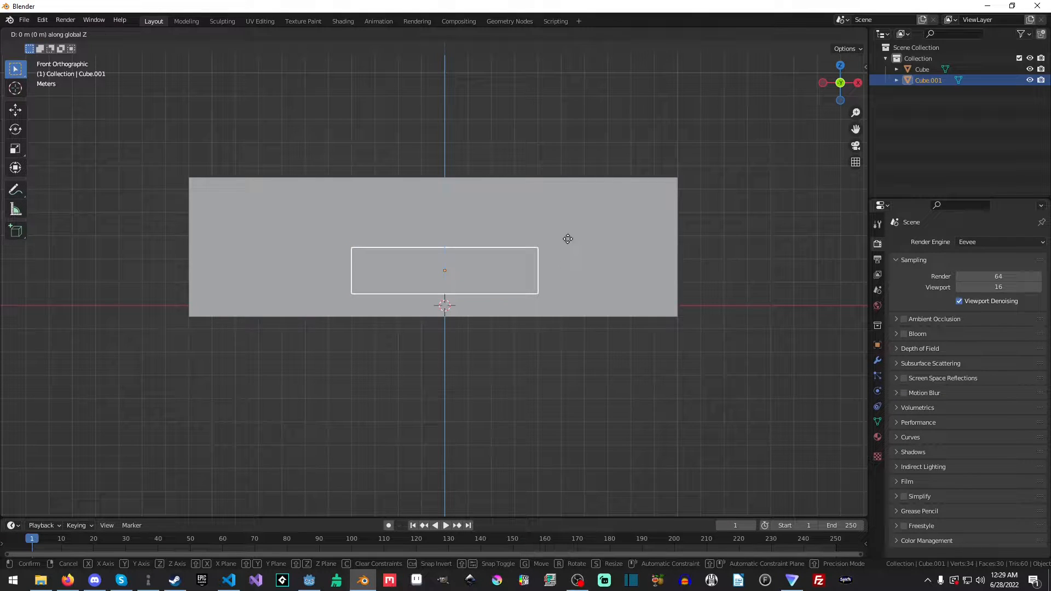
pyautogui.click(594, 201)
# - Thin the raised block into a shelf board by moving its bottom face upward along Z
pyautogui.moveTo(593, 200); pyautogui.dragTo(520, 179, button='middle')
pyautogui.press('Tab')
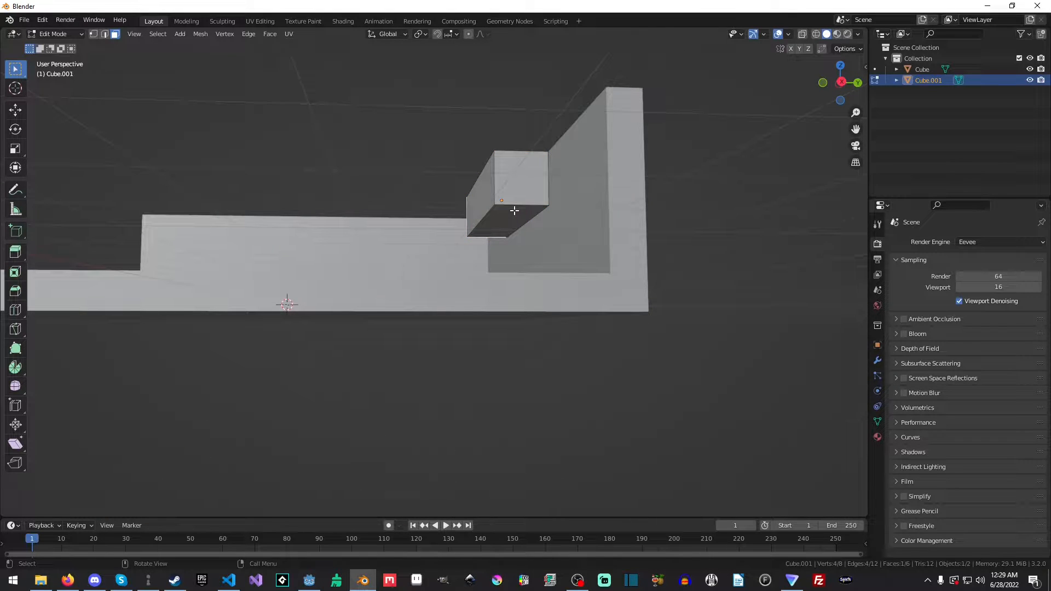
pyautogui.click(514, 210)
pyautogui.press('g')
pyautogui.press('z')
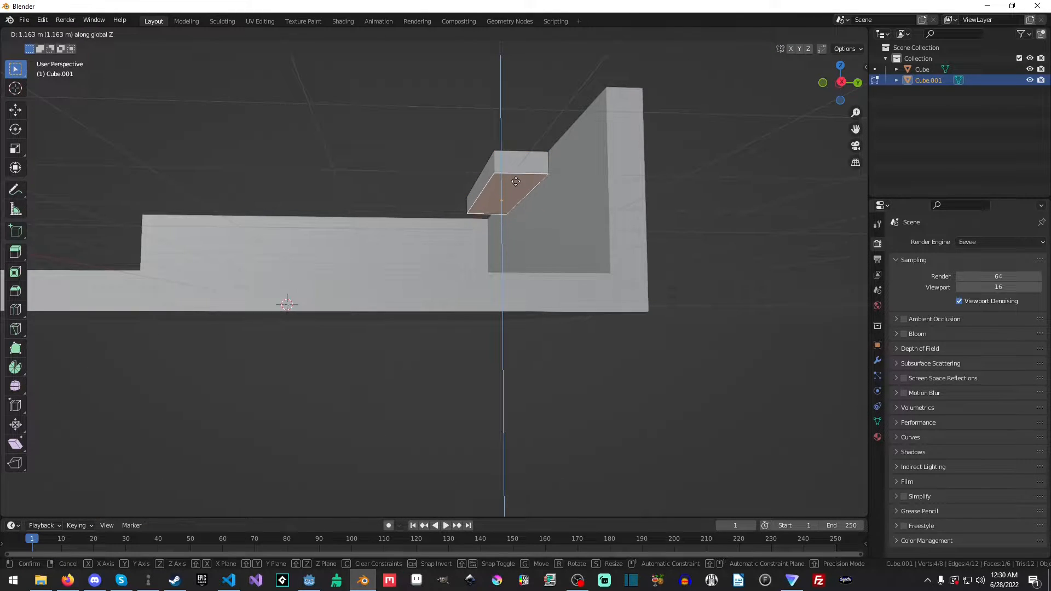
pyautogui.click(515, 171)
pyautogui.moveTo(516, 171); pyautogui.dragTo(493, 200, button='middle')
pyautogui.press('g')
pyautogui.press('z')
pyautogui.click(497, 203)
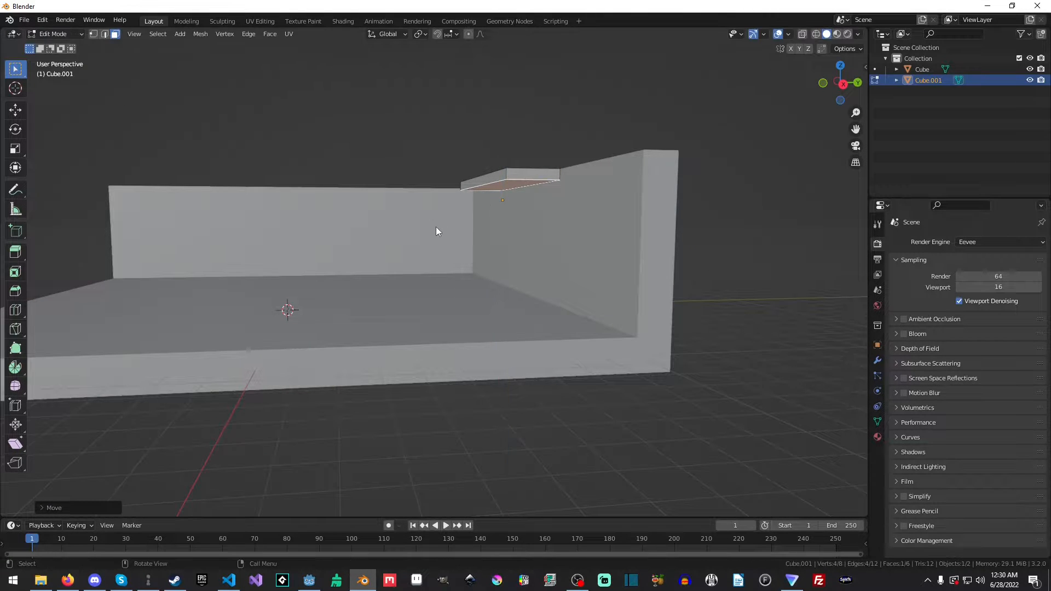
pyautogui.press('Tab')
pyautogui.moveTo(436, 228); pyautogui.dragTo(514, 279, button='middle')
pyautogui.hotkey('shift', 'a')
pyautogui.moveTo(517, 280)
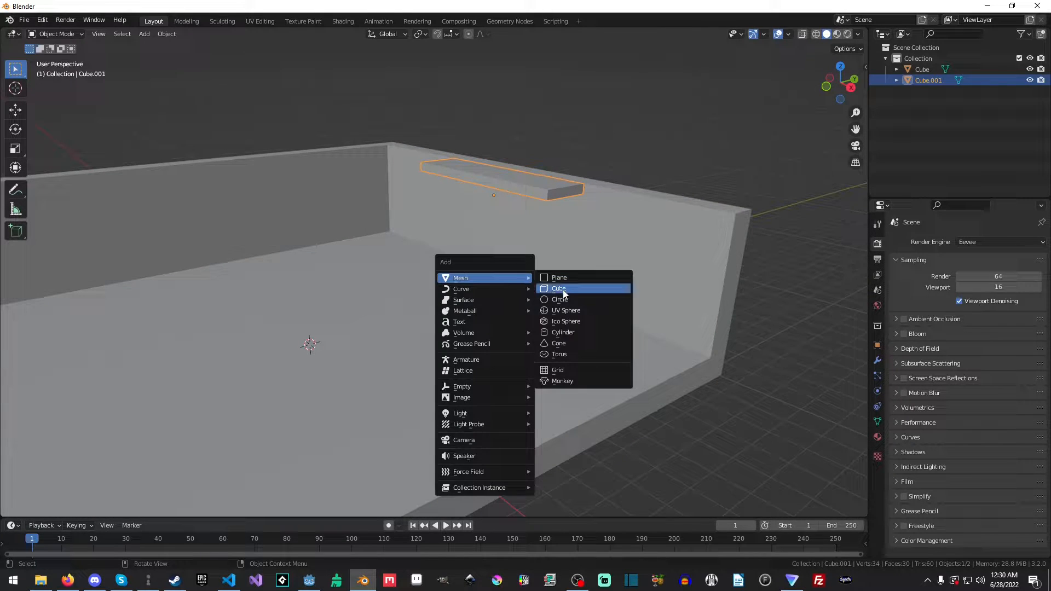
pyautogui.press('Escape')
pyautogui.moveTo(534, 289); pyautogui.dragTo(476, 311, button='middle')
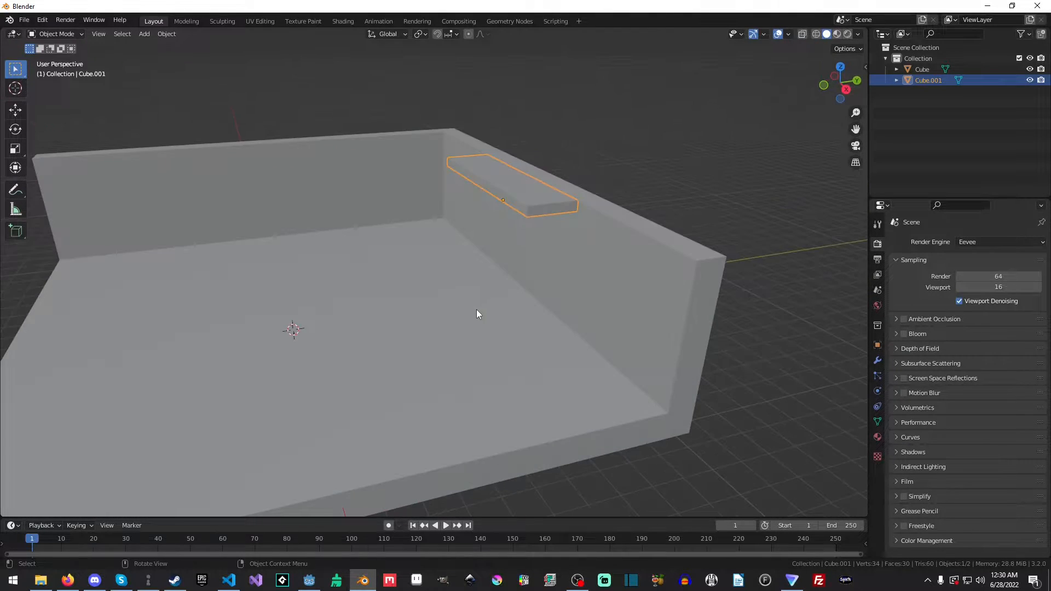
# - Add a cube at the 3D cursor and raise it 1 m along Z
pyautogui.click(476, 311)
pyautogui.hotkey('shift', 'a')
pyautogui.moveTo(479, 313)
pyautogui.click(520, 321)
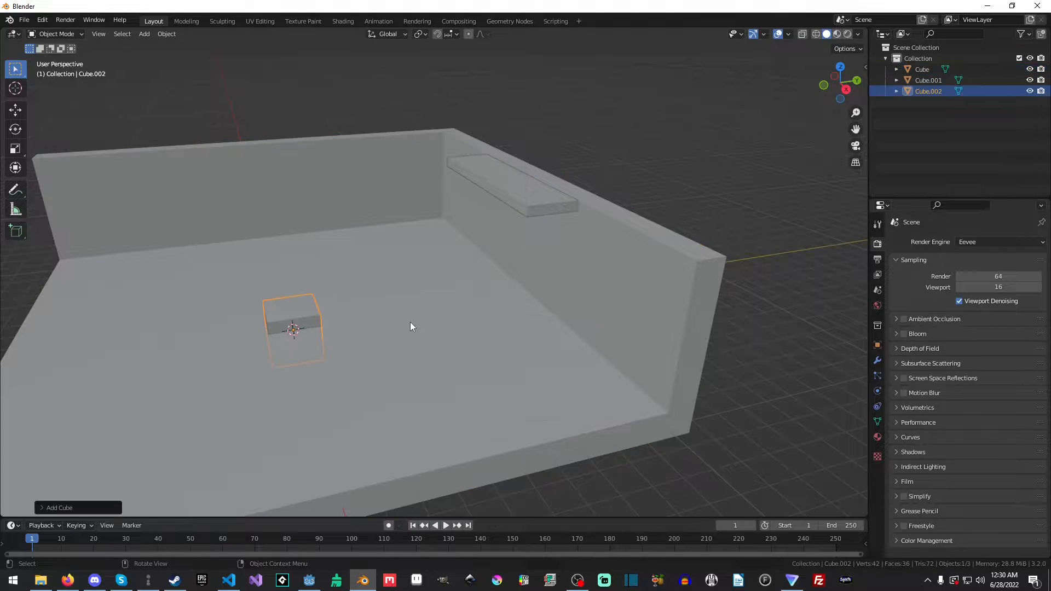
pyautogui.press('g')
pyautogui.press('z')
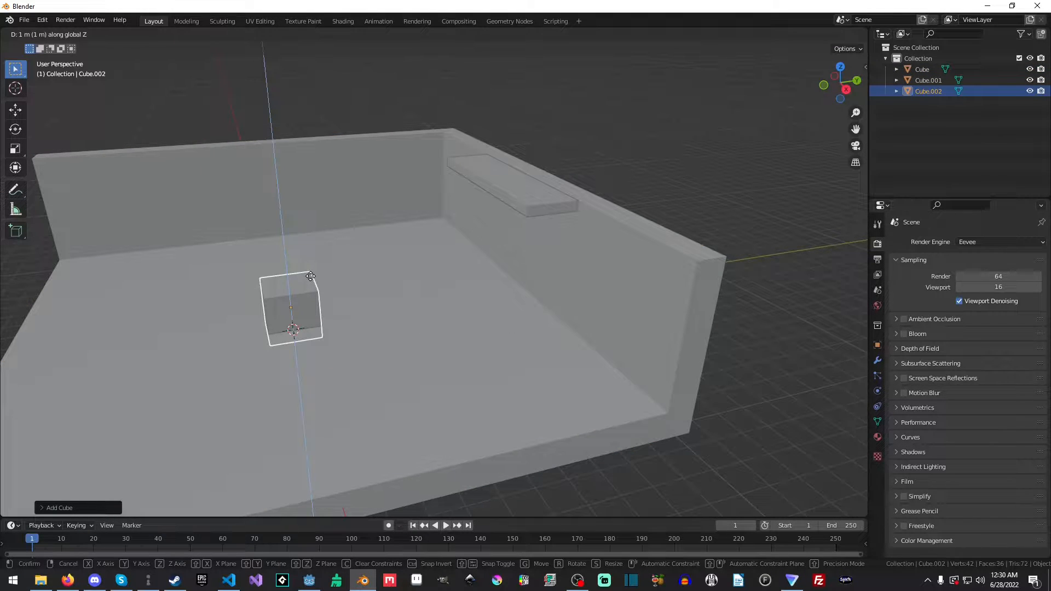
pyautogui.click(311, 276)
# - Raise the new cube further along Z in the front view so that its base rests on the floor slab
pyautogui.press('KP_1')
pyautogui.scroll(6, 586, 327)
pyautogui.scroll(4, 568, 323)
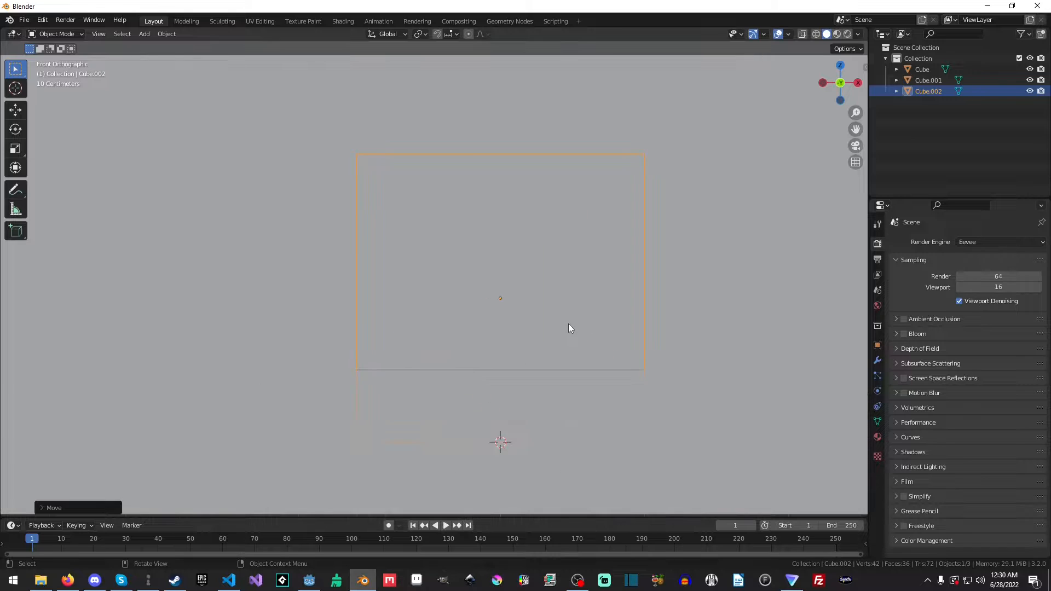
pyautogui.scroll(-4, 554, 327)
pyautogui.press('g')
pyautogui.press('z')
pyautogui.click(559, 289)
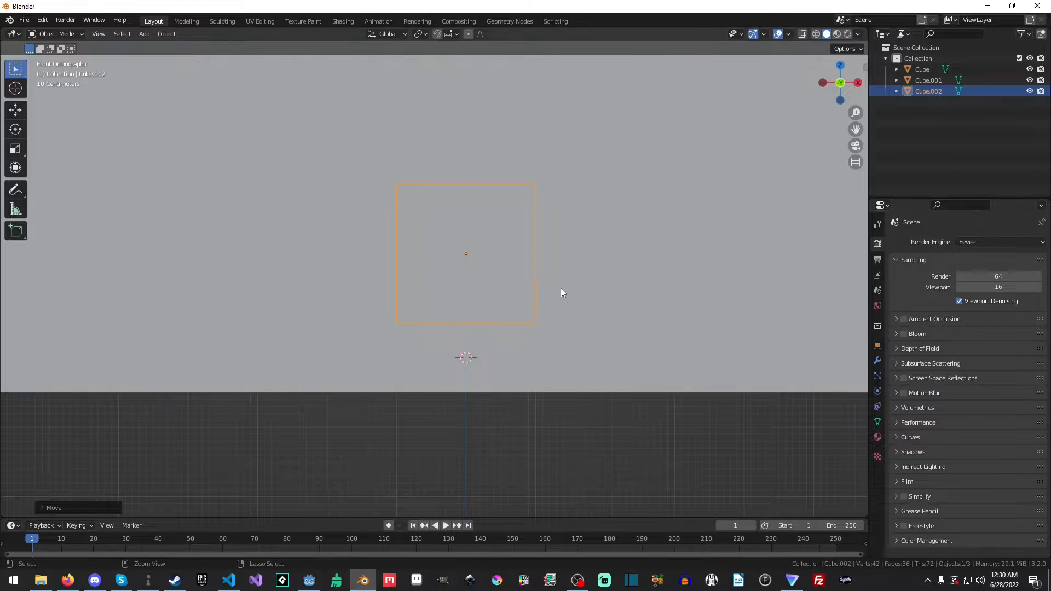
pyautogui.moveTo(561, 288); pyautogui.dragTo(448, 313, button='middle')
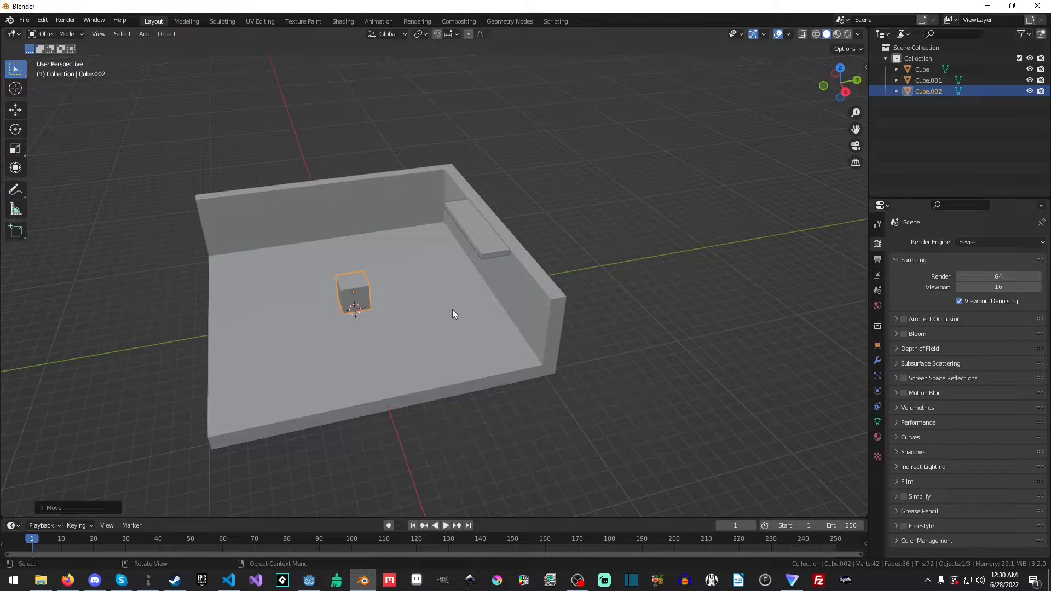
# - Lengthen the cube into a block by moving its open-side end face outward along X
pyautogui.press('KP_1')
pyautogui.scroll(3, 451, 309)
pyautogui.moveTo(455, 254); pyautogui.dragTo(521, 218, button='middle')
pyautogui.scroll(-5, 476, 257)
pyautogui.press('Tab')
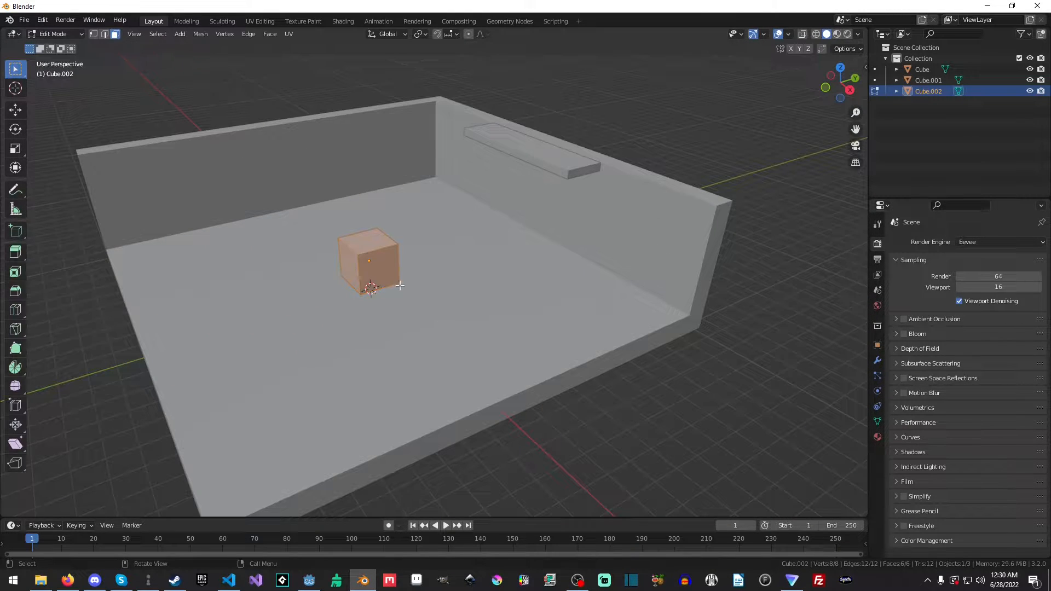
pyautogui.click(389, 266)
pyautogui.press('g')
pyautogui.press('x')
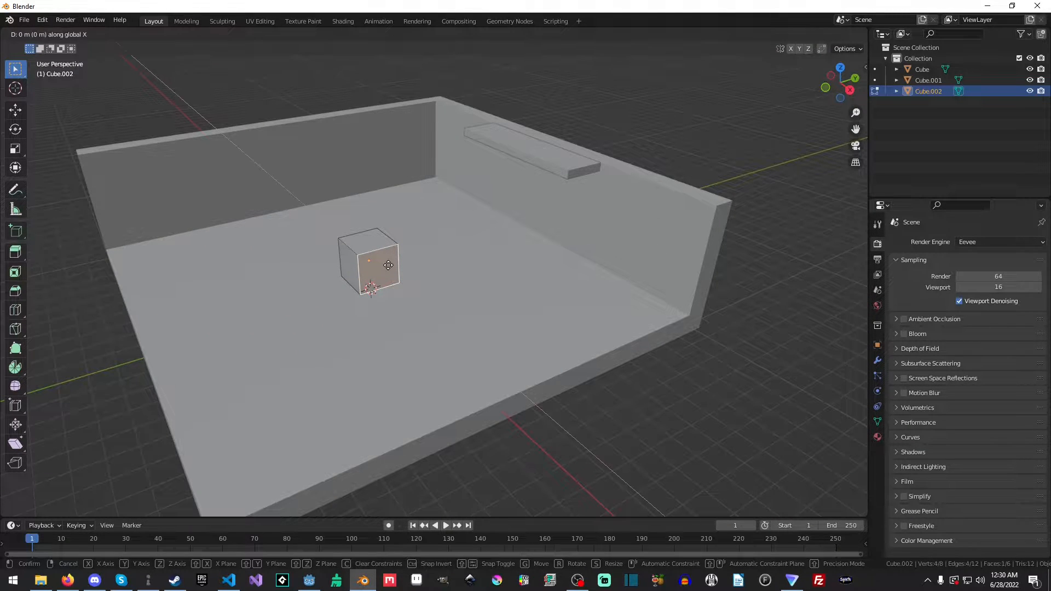
pyautogui.click(424, 294)
# - Extend the block's opposite end face outward along X and raise its top face along Z
pyautogui.moveTo(425, 294); pyautogui.dragTo(468, 293, button='middle')
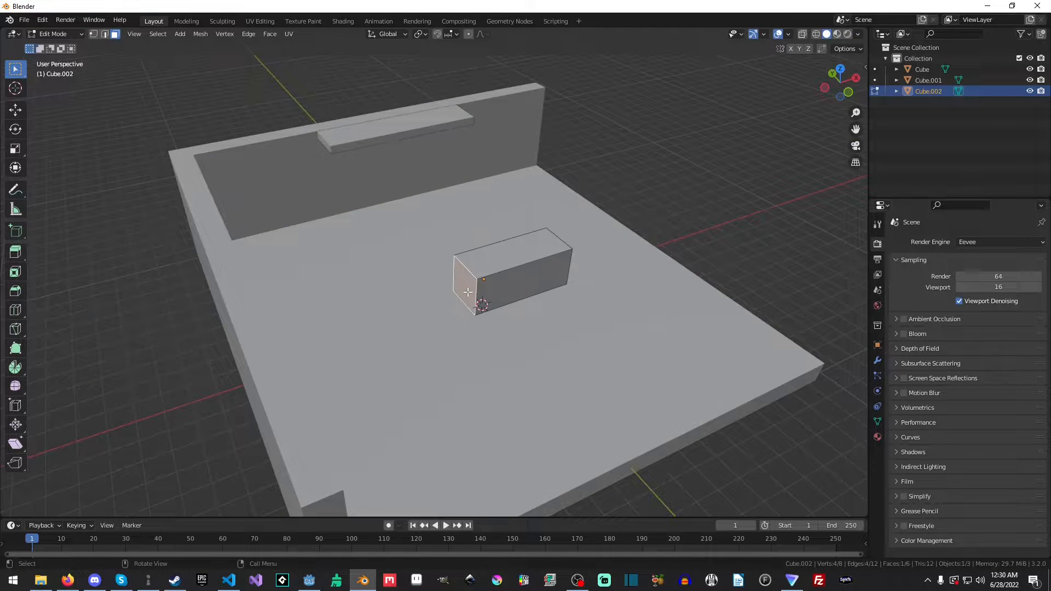
pyautogui.click(480, 262)
pyautogui.press('g')
pyautogui.press('z')
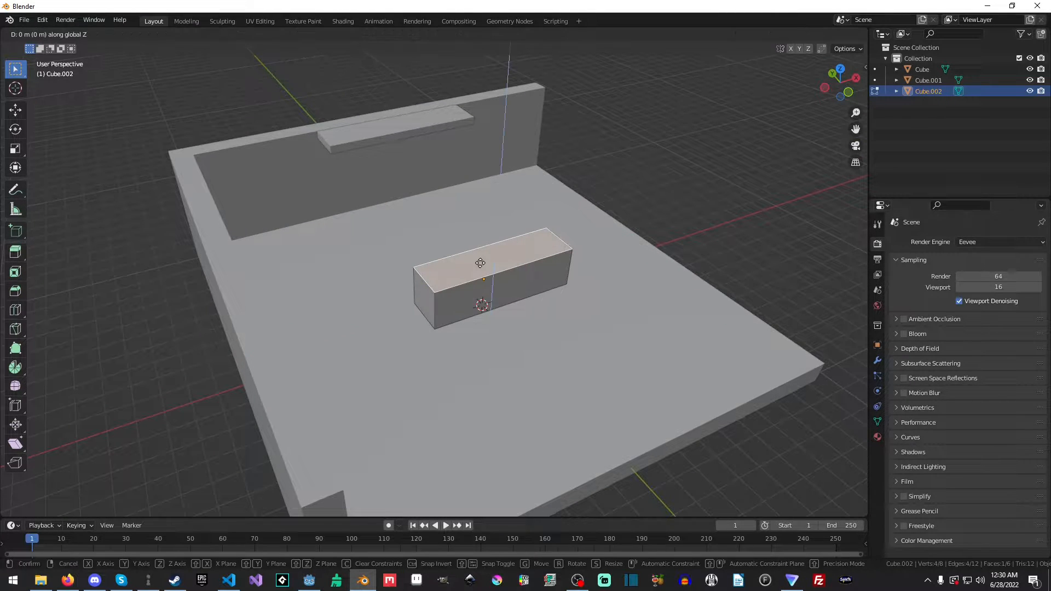
pyautogui.press('Escape')
pyautogui.press('Tab')
# - Move the block along Y in the top view towards the wall with the shelf
pyautogui.press('KP_7')
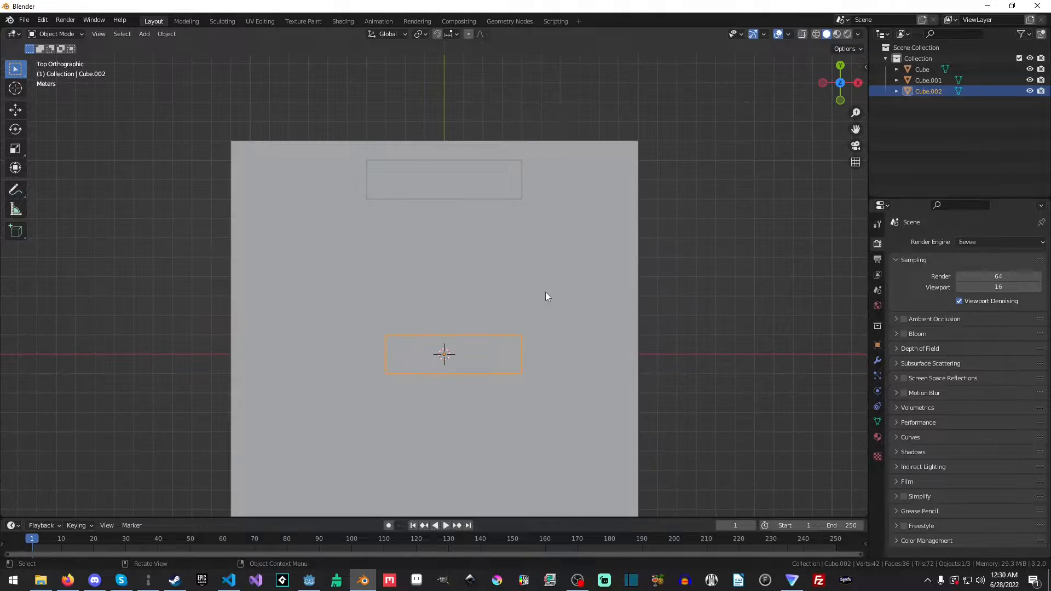
pyautogui.press('g')
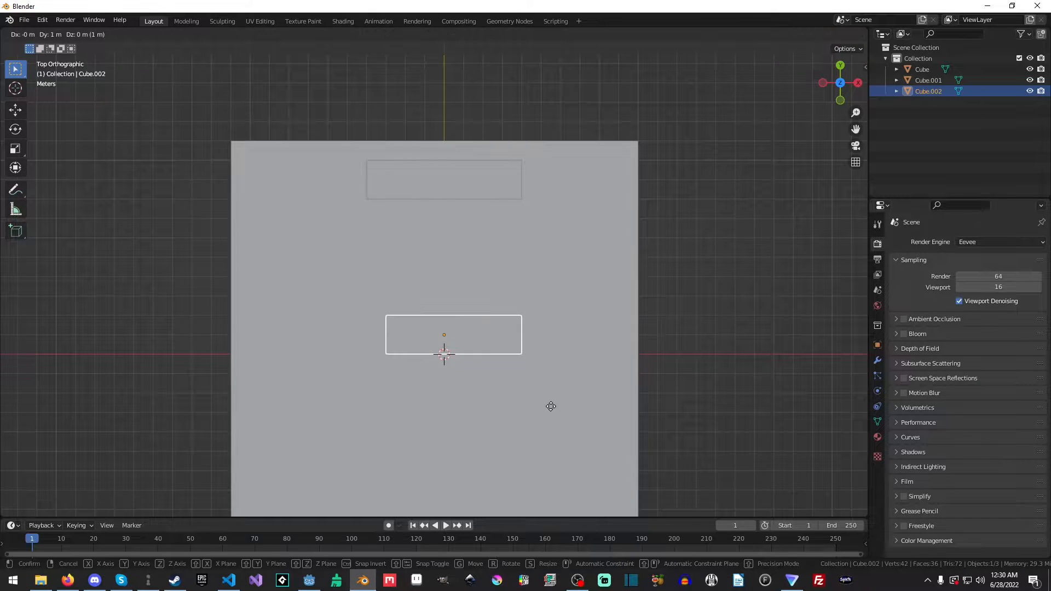
pyautogui.click(543, 364)
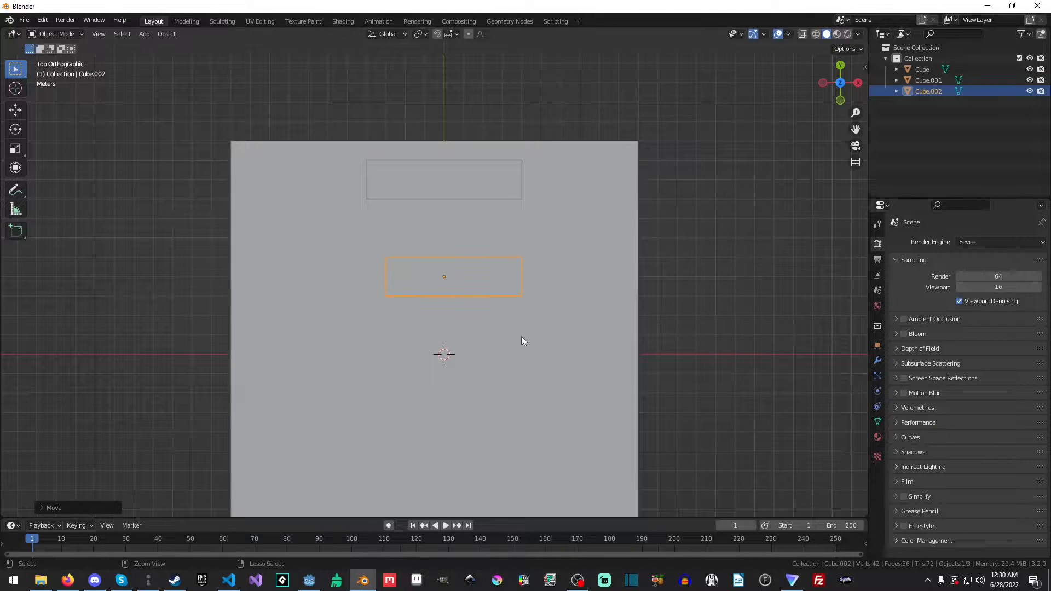
# - Move the block's end face nearest the adjoining wall 1 m outward along X in the negative direction
pyautogui.moveTo(521, 336); pyautogui.dragTo(416, 241, button='middle')
pyautogui.press('Tab')
pyautogui.click(384, 239)
pyautogui.press('g')
pyautogui.press('z')
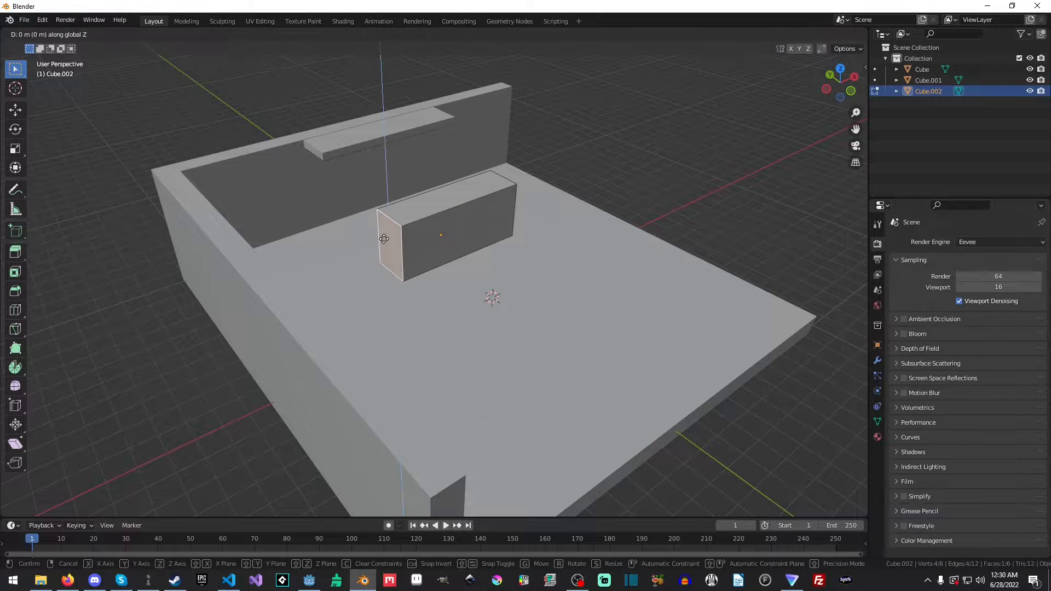
pyautogui.press('x')
pyautogui.press('ctrl')
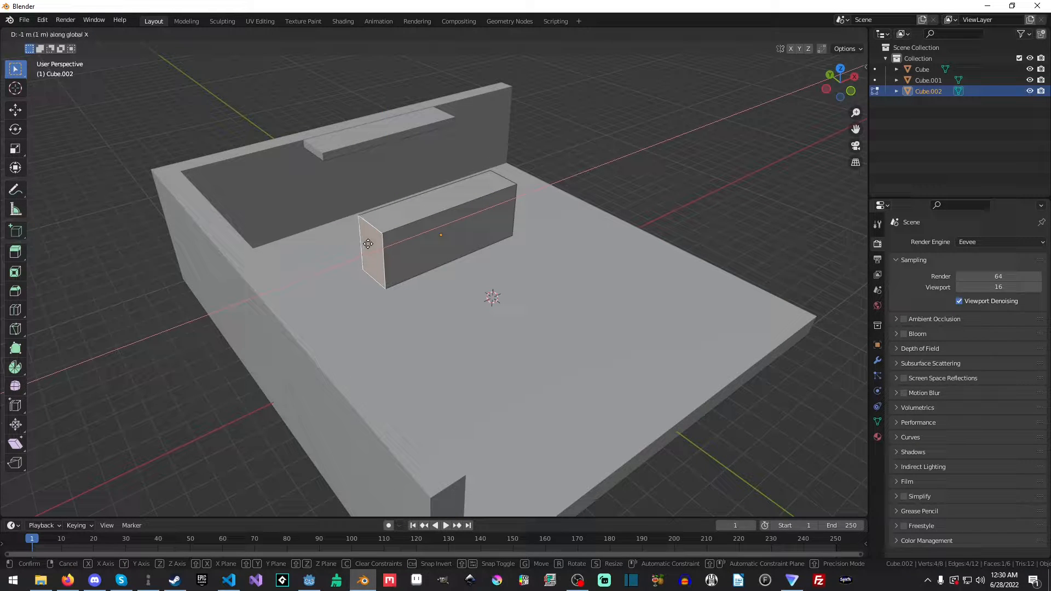
pyautogui.click(368, 243)
pyautogui.moveTo(368, 243); pyautogui.dragTo(458, 227, button='middle')
pyautogui.press('Tab')
# - Join the room, the shelf and the block into a single object
pyautogui.press('a')
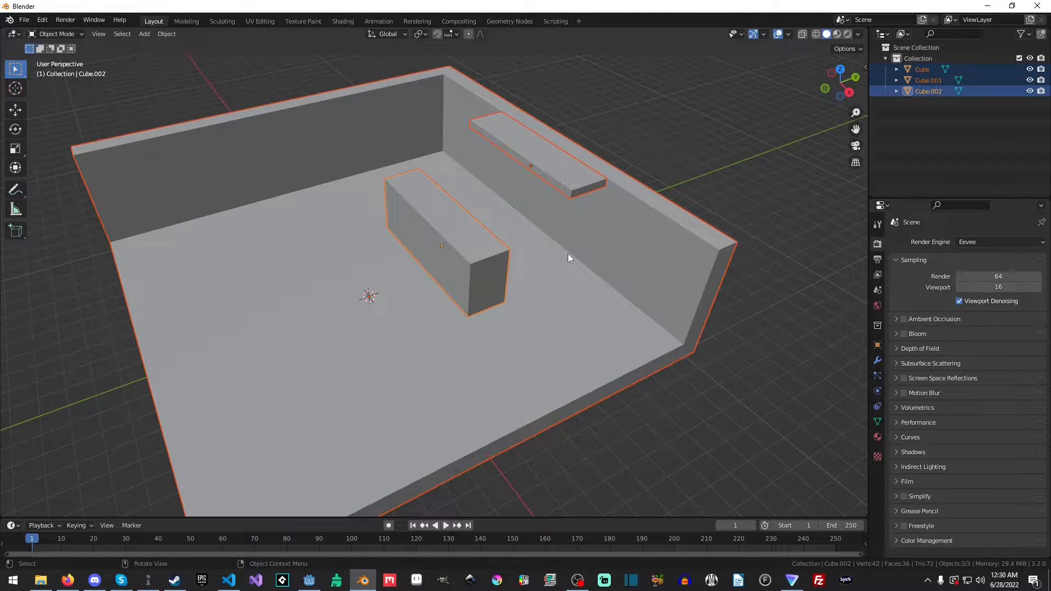
pyautogui.click(637, 113)
pyautogui.press('a')
pyautogui.hotkey('ctrl', 'j')
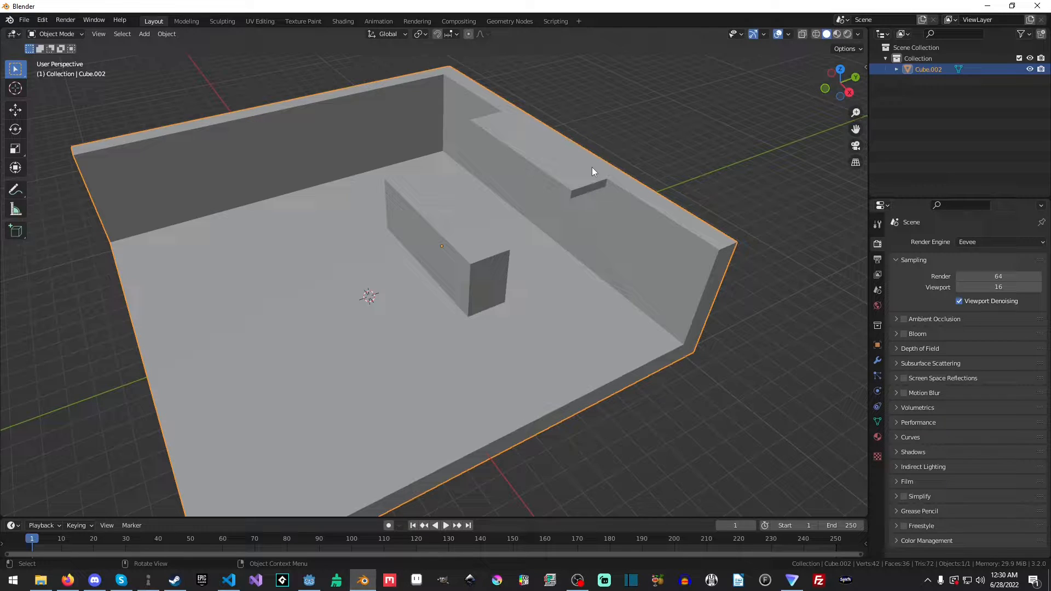
# - Unwrap all faces of the joined mesh with Smart UV Project at a 66° angle limit and 0.020 island margin
pyautogui.press('Tab')
pyautogui.press('a')
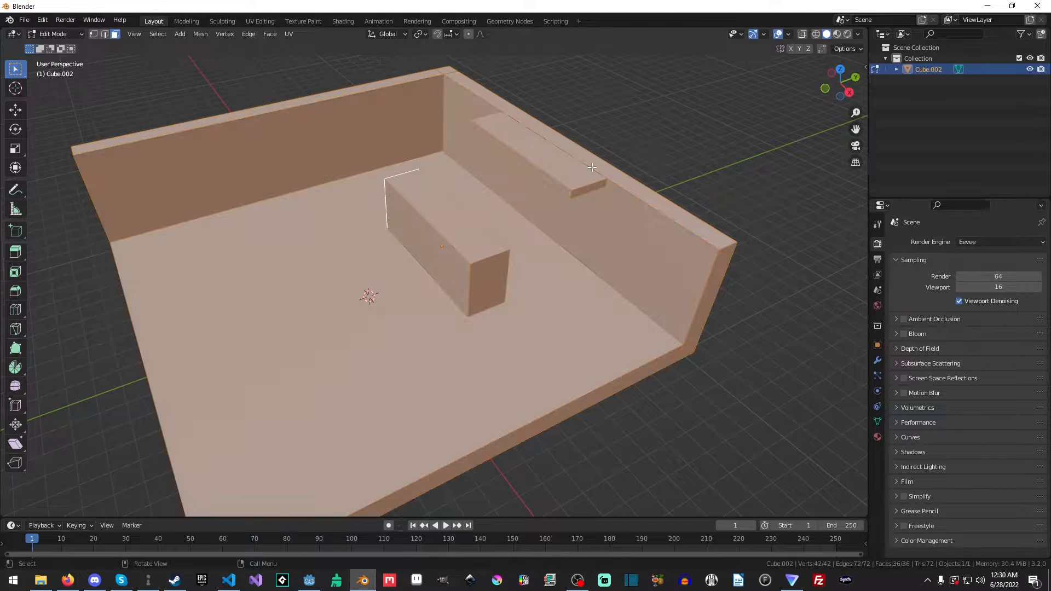
pyautogui.press('u')
pyautogui.click(590, 168)
pyautogui.click(618, 243)
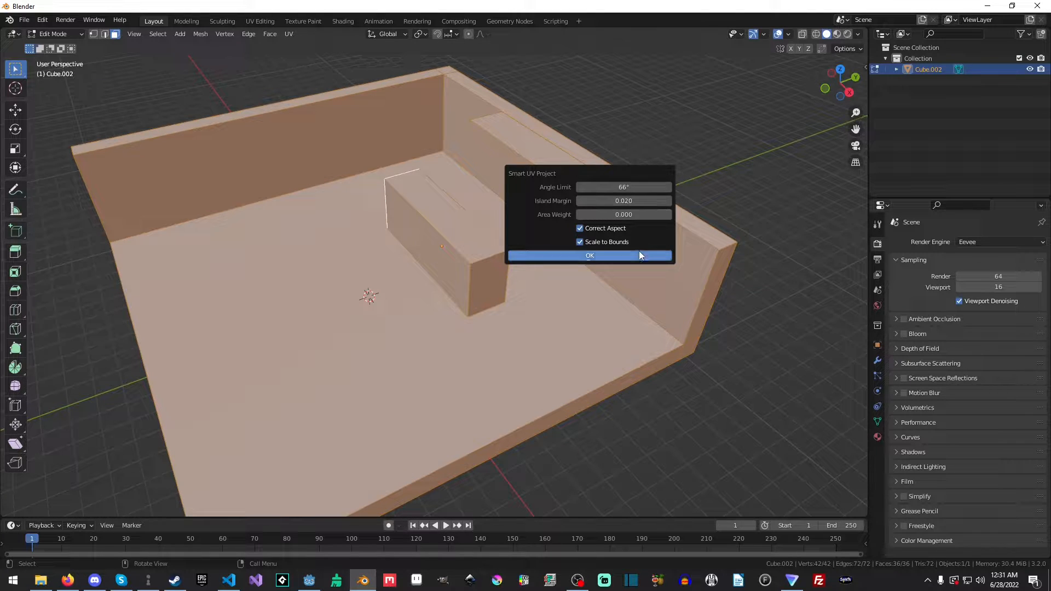
pyautogui.click(640, 254)
pyautogui.press('Tab')
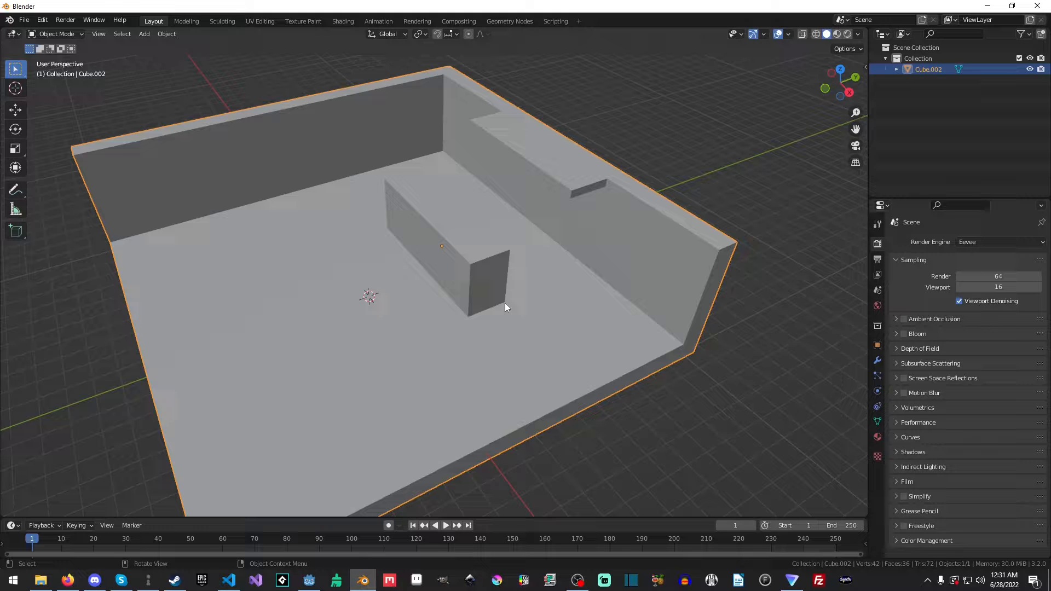
# - Rename the joined object's existing material as mat1
pyautogui.moveTo(524, 401); pyautogui.dragTo(662, 403, button='middle')
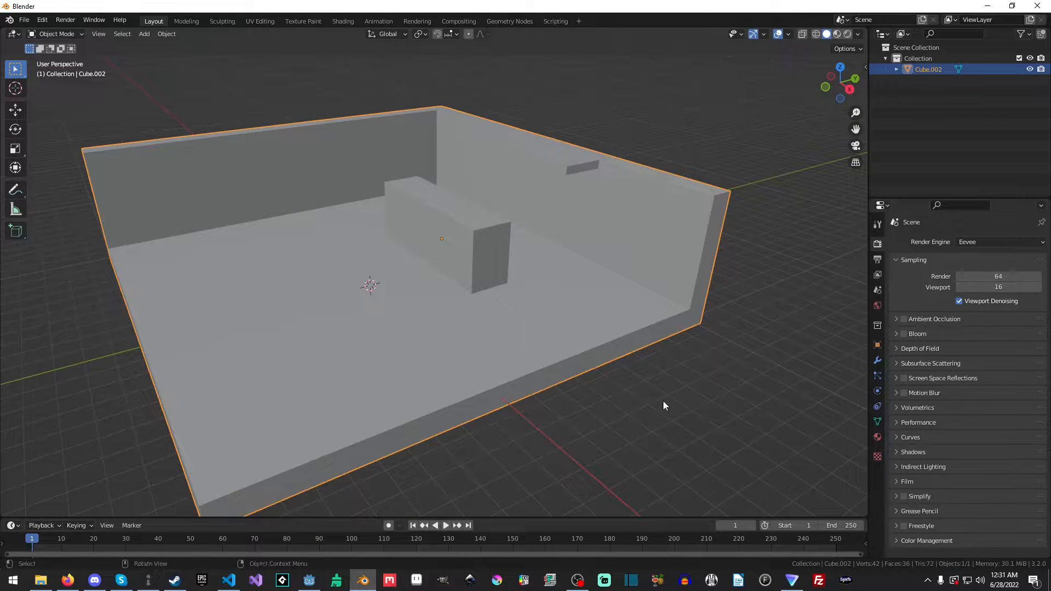
pyautogui.click(877, 437)
pyautogui.moveTo(730, 368); pyautogui.dragTo(963, 272, button='middle')
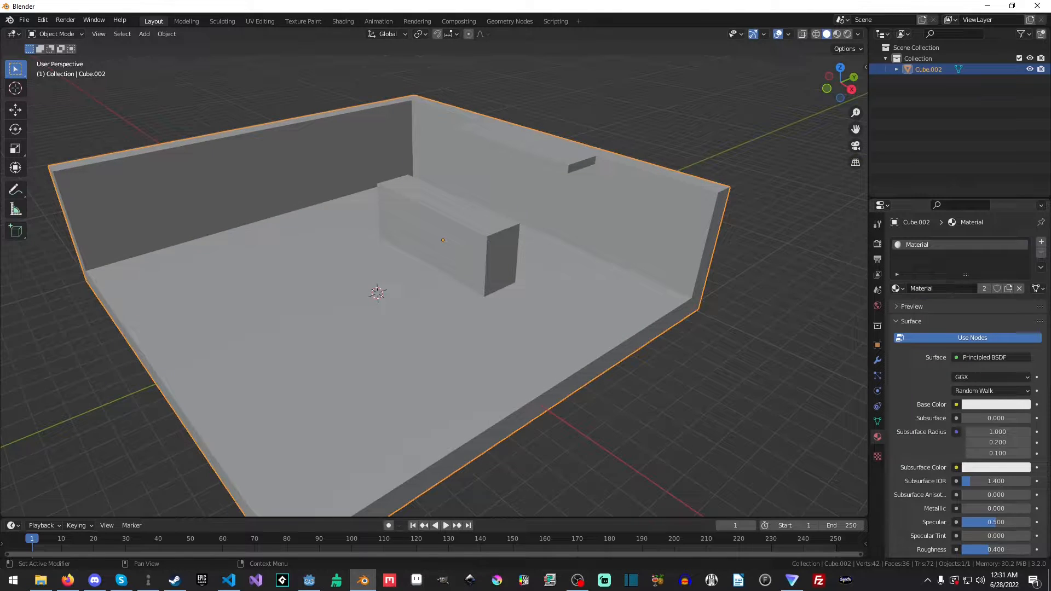
pyautogui.click(947, 289)
pyautogui.write('mat1')
pyautogui.press('Return')
# - Add a second material to the object and name it mat2
pyautogui.click(1043, 245)
pyautogui.click(938, 310)
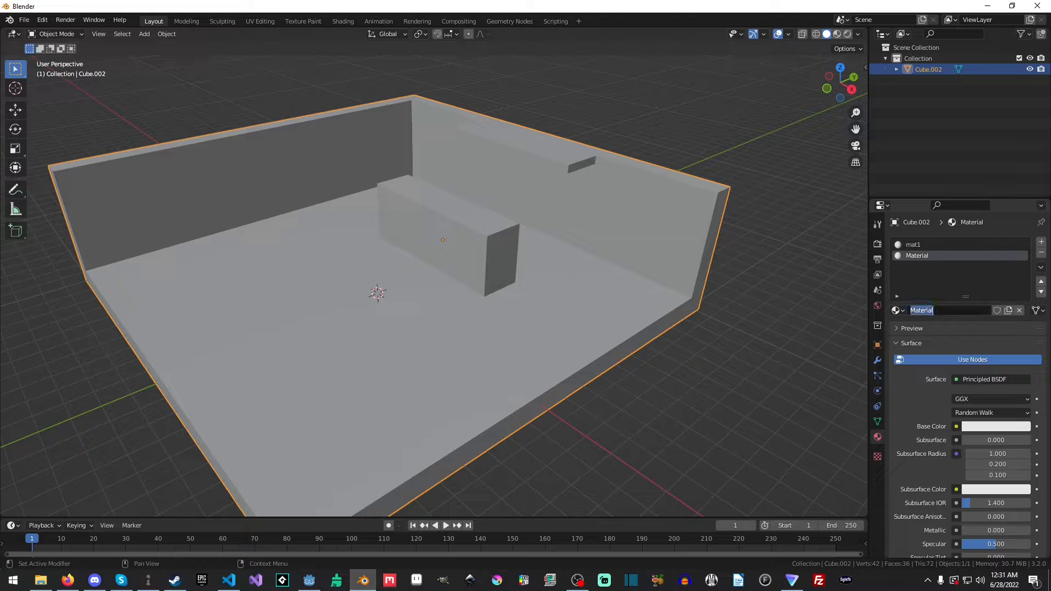
pyautogui.click(939, 310)
pyautogui.write('mat2')
pyautogui.press('Return')
# - Select the inner faces of both walls and the vertical side faces of the block on the floor
pyautogui.press('Tab')
pyautogui.click(604, 249)
pyautogui.keyDown('shift'); pyautogui.click(355, 166); pyautogui.keyUp('shift')
pyautogui.keyDown('shift'); pyautogui.click(454, 248); pyautogui.keyUp('shift')
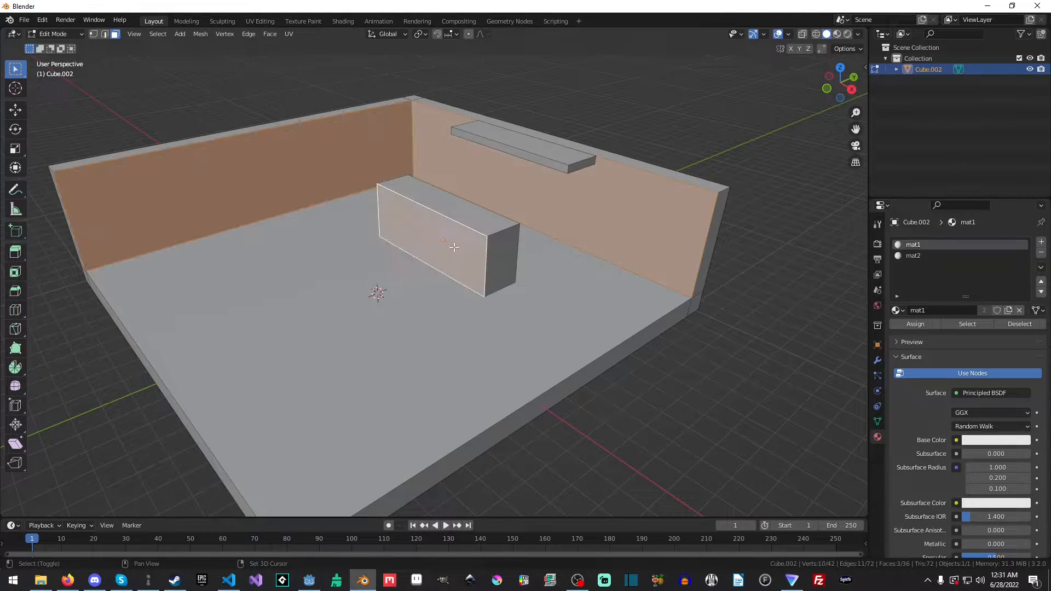
pyautogui.keyDown('shift'); pyautogui.click(515, 260); pyautogui.keyUp('shift')
pyautogui.moveTo(515, 261); pyautogui.dragTo(588, 260, button='middle')
pyautogui.keyDown('shift'); pyautogui.click(439, 237); pyautogui.keyUp('shift')
pyautogui.keyDown('shift'); pyautogui.click(376, 248); pyautogui.keyUp('shift')
# - Add the walls' end faces and the slab's edge faces on the room's open sides to the selection
pyautogui.moveTo(673, 270); pyautogui.dragTo(583, 232, button='middle')
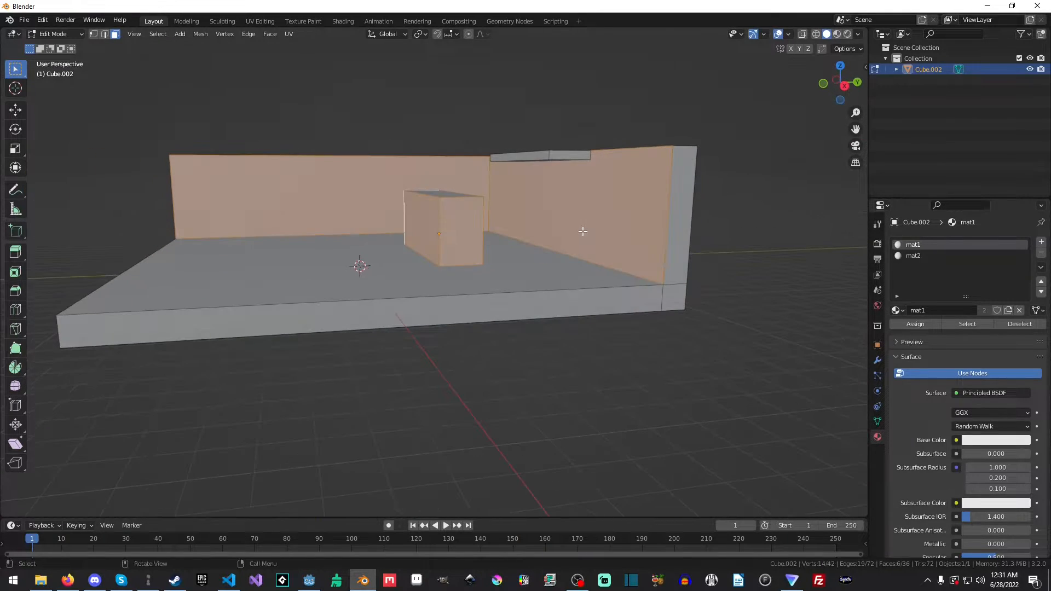
pyautogui.keyDown('shift'); pyautogui.click(675, 273); pyautogui.keyUp('shift')
pyautogui.keyDown('shift'); pyautogui.click(667, 306); pyautogui.keyUp('shift')
pyautogui.keyDown('shift'); pyautogui.click(615, 301); pyautogui.keyUp('shift')
pyautogui.moveTo(586, 305); pyautogui.dragTo(343, 326, button='middle')
pyautogui.keyDown('shift'); pyautogui.click(334, 306); pyautogui.keyUp('shift')
pyautogui.keyDown('shift'); pyautogui.click(242, 307); pyautogui.keyUp('shift')
pyautogui.keyDown('shift'); pyautogui.click(239, 212); pyautogui.keyUp('shift')
# - Add the outer faces of both walls, their corner strips and the slab edges beneath them to the selection
pyautogui.moveTo(239, 212); pyautogui.dragTo(317, 263, button='middle')
pyautogui.keyDown('shift'); pyautogui.click(256, 321); pyautogui.keyUp('shift')
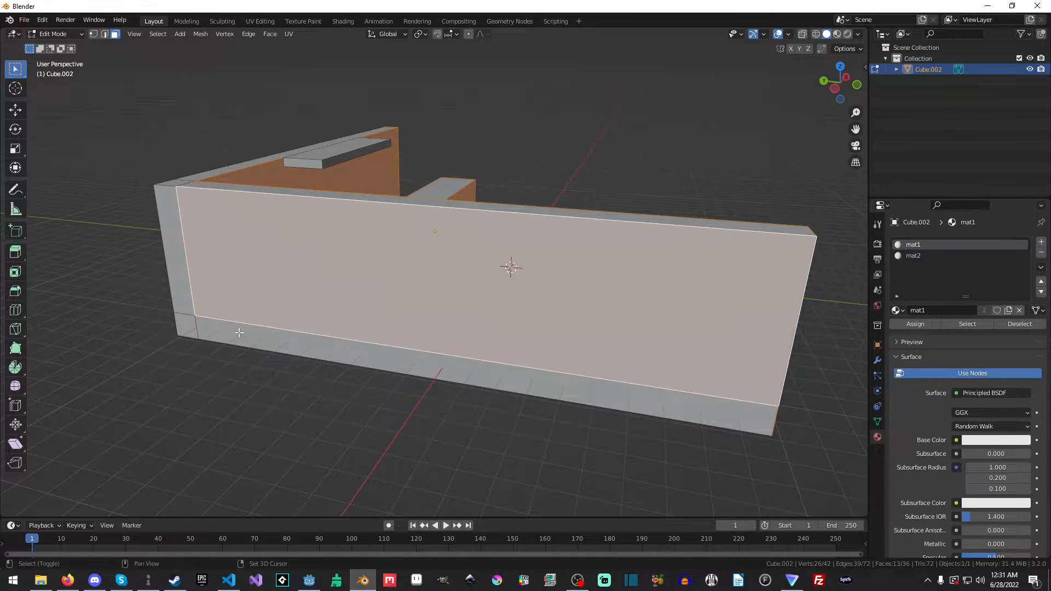
pyautogui.keyDown('shift'); pyautogui.click(189, 327); pyautogui.keyUp('shift')
pyautogui.keyDown('shift'); pyautogui.click(188, 326); pyautogui.keyUp('shift')
pyautogui.keyDown('shift'); pyautogui.click(224, 258); pyautogui.keyUp('shift')
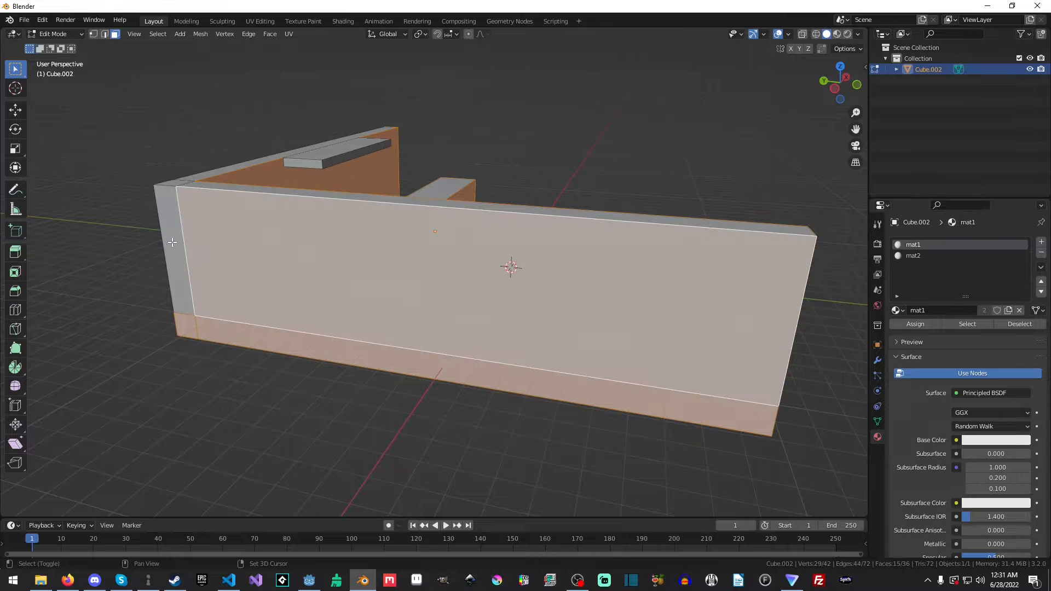
pyautogui.keyDown('shift'); pyautogui.click(172, 242); pyautogui.keyUp('shift')
pyautogui.moveTo(235, 299); pyautogui.dragTo(542, 241, button='middle')
pyautogui.keyDown('shift'); pyautogui.click(548, 244); pyautogui.keyUp('shift')
pyautogui.keyDown('shift'); pyautogui.click(652, 321); pyautogui.keyUp('shift')
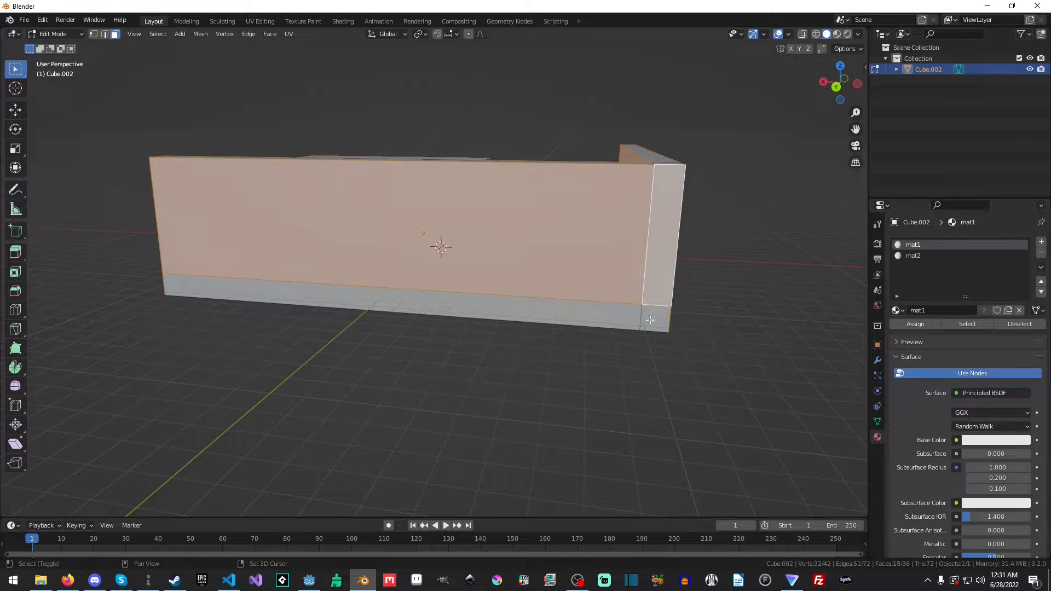
pyautogui.keyDown('shift'); pyautogui.click(601, 319); pyautogui.keyUp('shift')
pyautogui.moveTo(601, 320); pyautogui.dragTo(225, 179, button='middle')
# - Add the shelf's end and front faces to the selection and assign mat2 to all selected vertical faces
pyautogui.keyDown('shift'); pyautogui.click(528, 185); pyautogui.keyUp('shift')
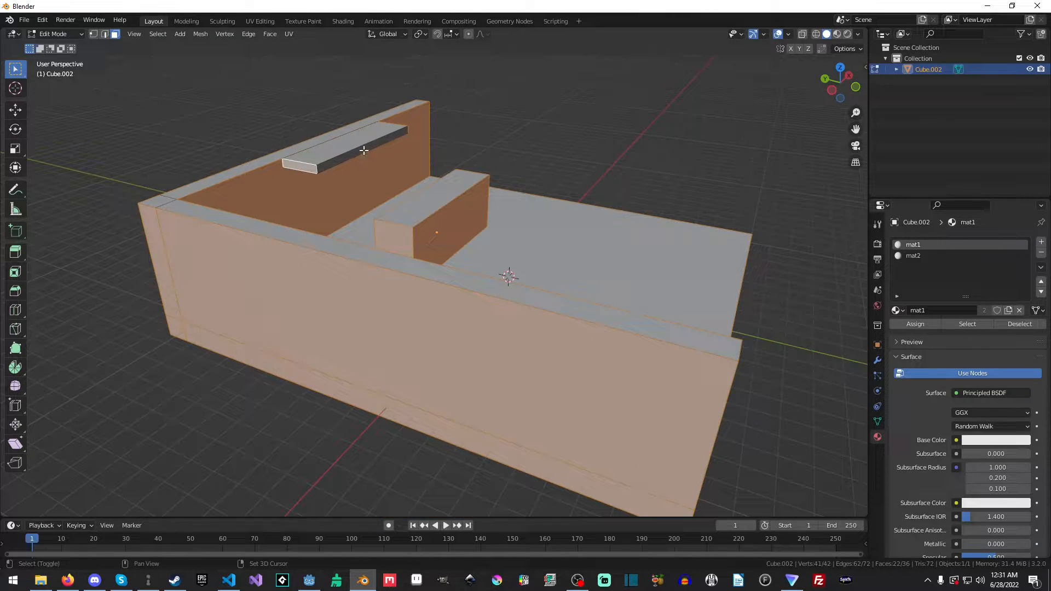
pyautogui.keyDown('shift'); pyautogui.click(355, 162); pyautogui.keyUp('shift')
pyautogui.moveTo(619, 181); pyautogui.dragTo(544, 211, button='middle')
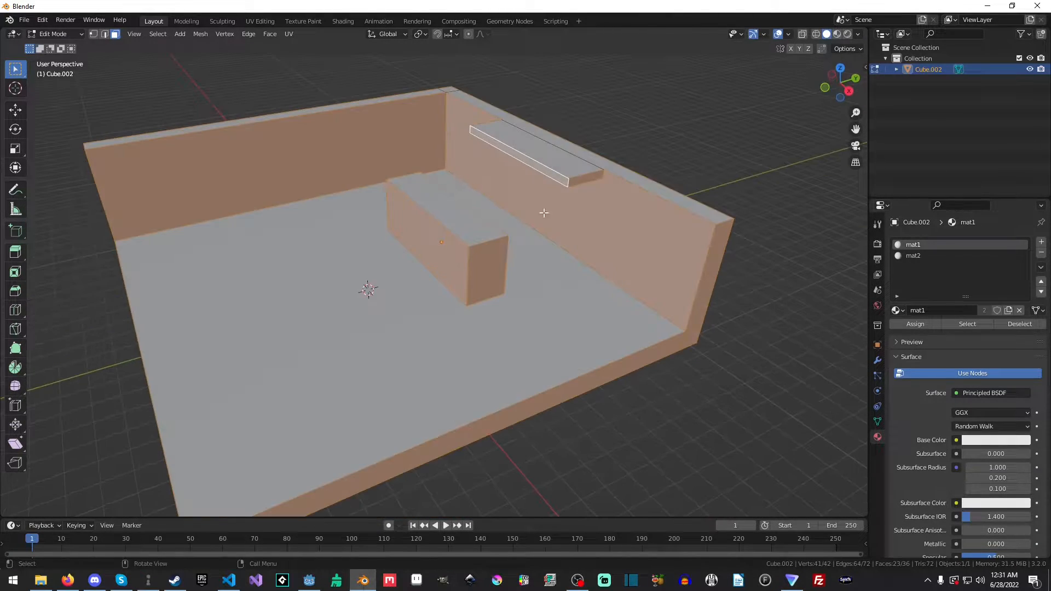
pyautogui.click(915, 256)
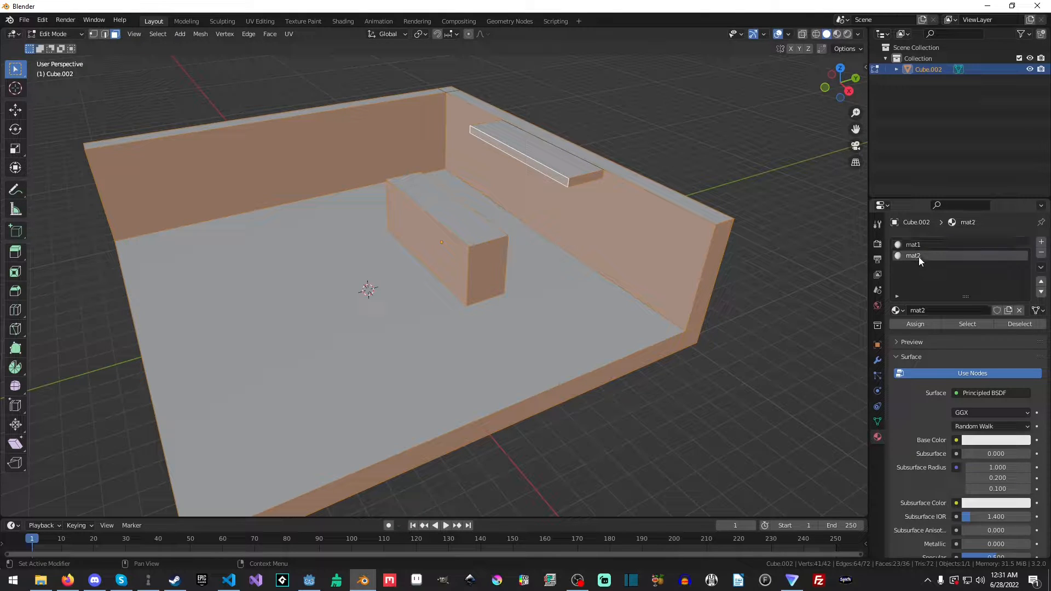
pyautogui.click(915, 324)
# - Create a third material named mat3 and assign it to the shelf's underside
pyautogui.click(483, 225)
pyautogui.moveTo(584, 213); pyautogui.dragTo(553, 219, button='middle')
pyautogui.click(1041, 241)
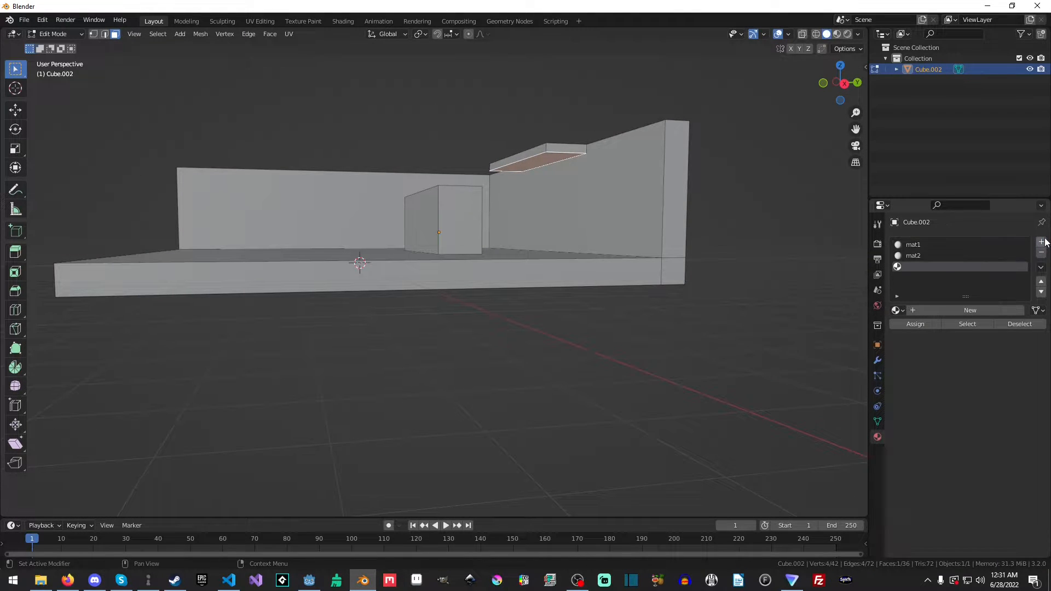
pyautogui.click(968, 310)
pyautogui.doubleClick(938, 310)
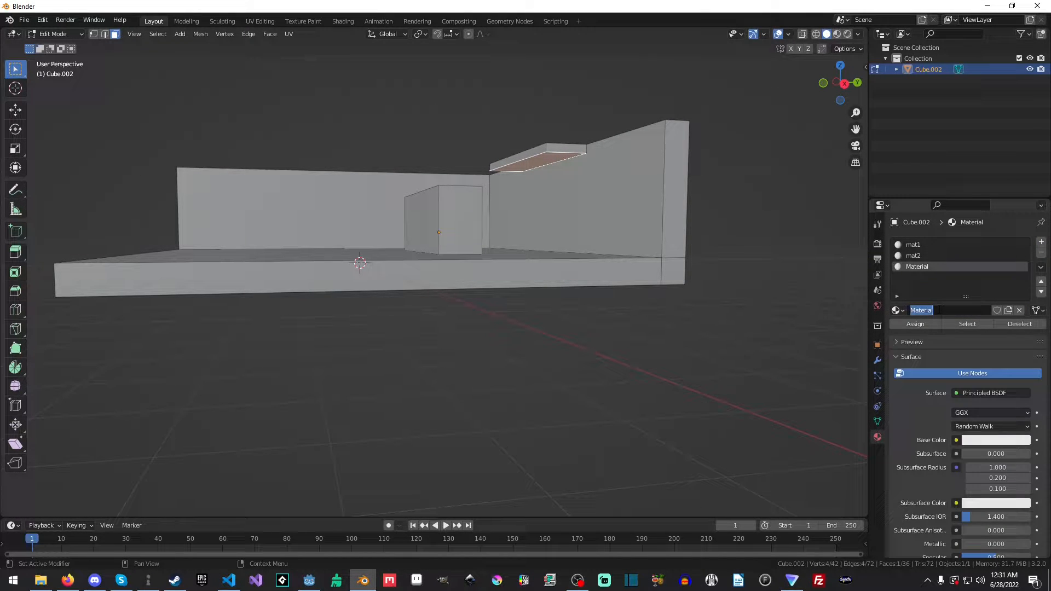
pyautogui.write('mat3')
pyautogui.press('Return')
pyautogui.click(930, 324)
pyautogui.moveTo(547, 293); pyautogui.dragTo(535, 312, button='middle')
pyautogui.press('Tab')
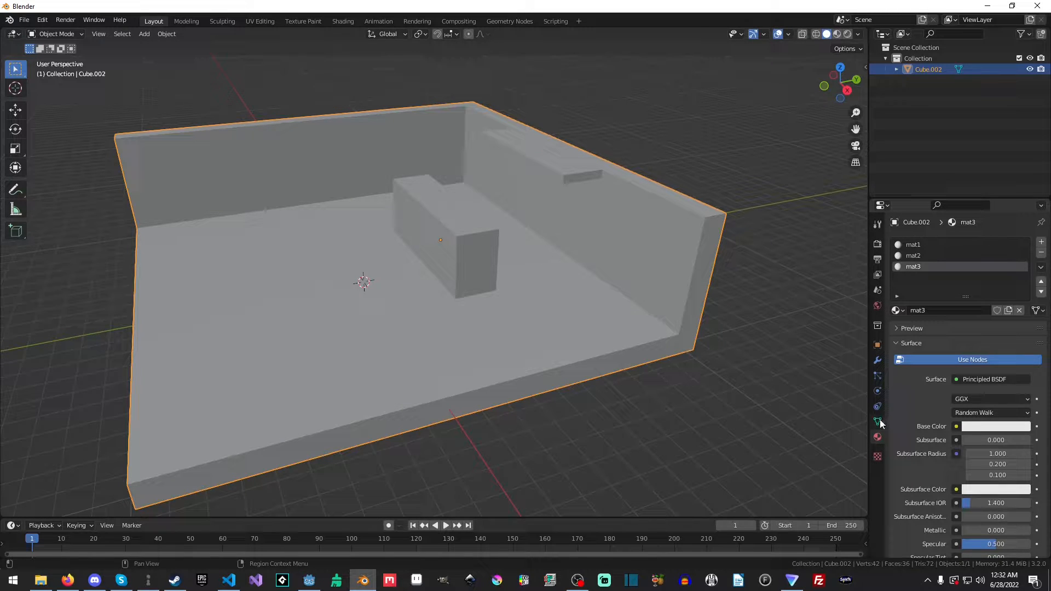
# - Add a second UV map to the joined object's mesh data
pyautogui.click(877, 421)
pyautogui.click(913, 394)
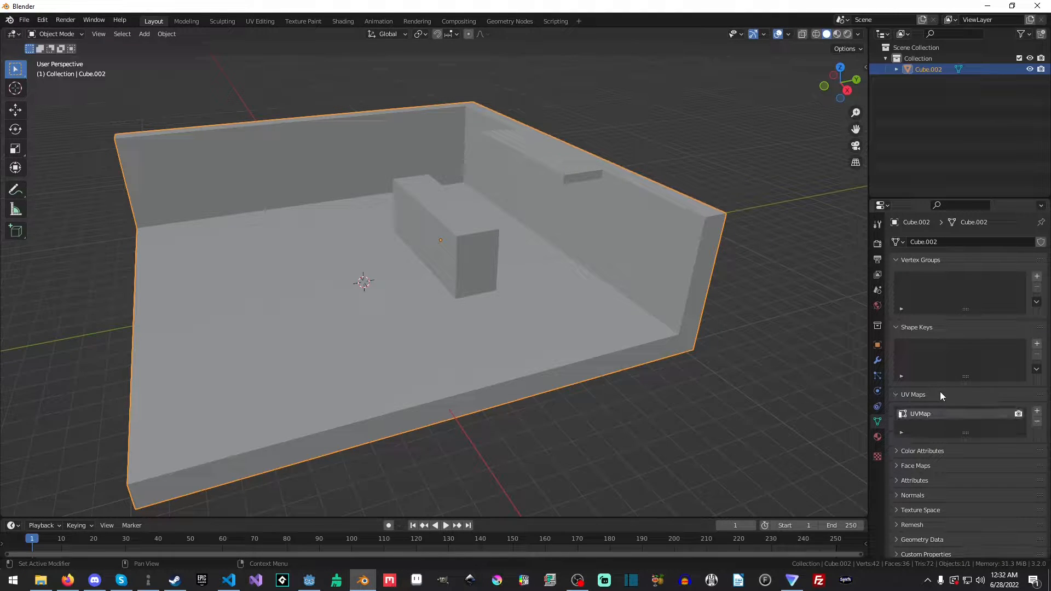
pyautogui.click(1036, 411)
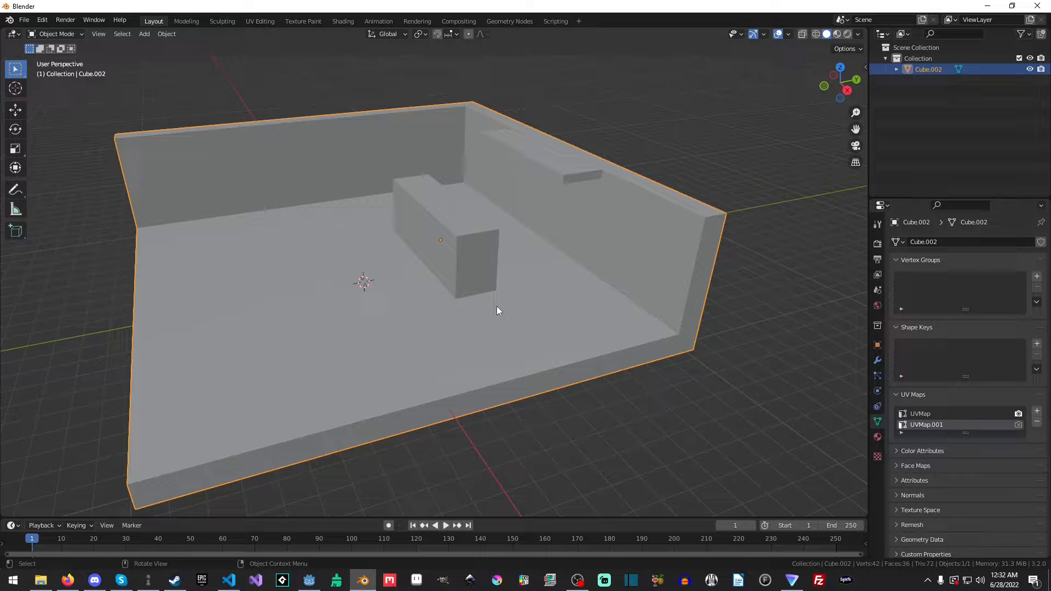
# - Export the room object as Wavefront OBJ to the Desktop over lightmap_object.obj, with Selection Only enabled
pyautogui.click(24, 20)
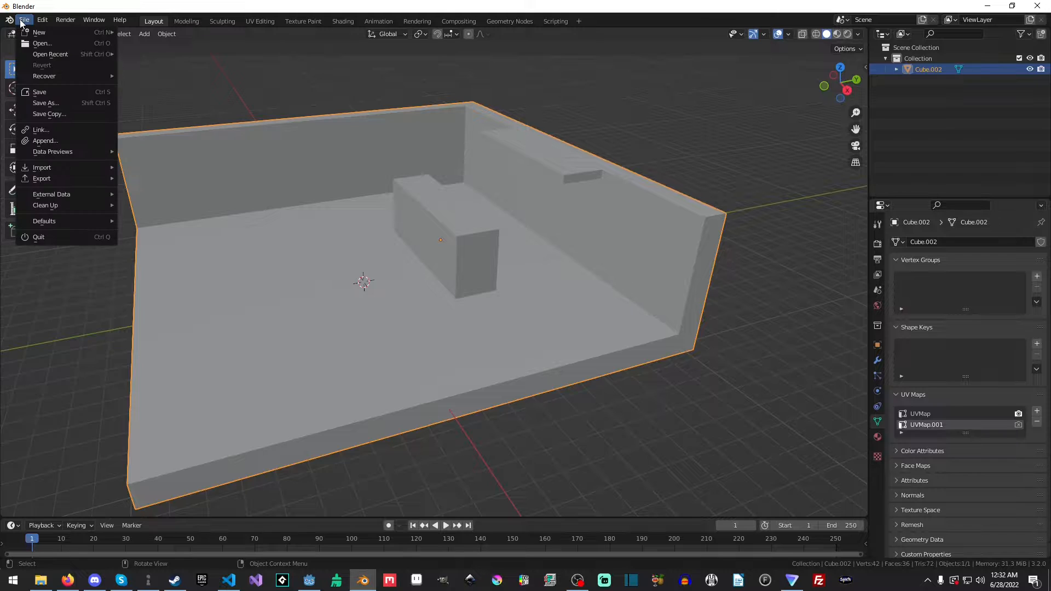
pyautogui.moveTo(36, 181)
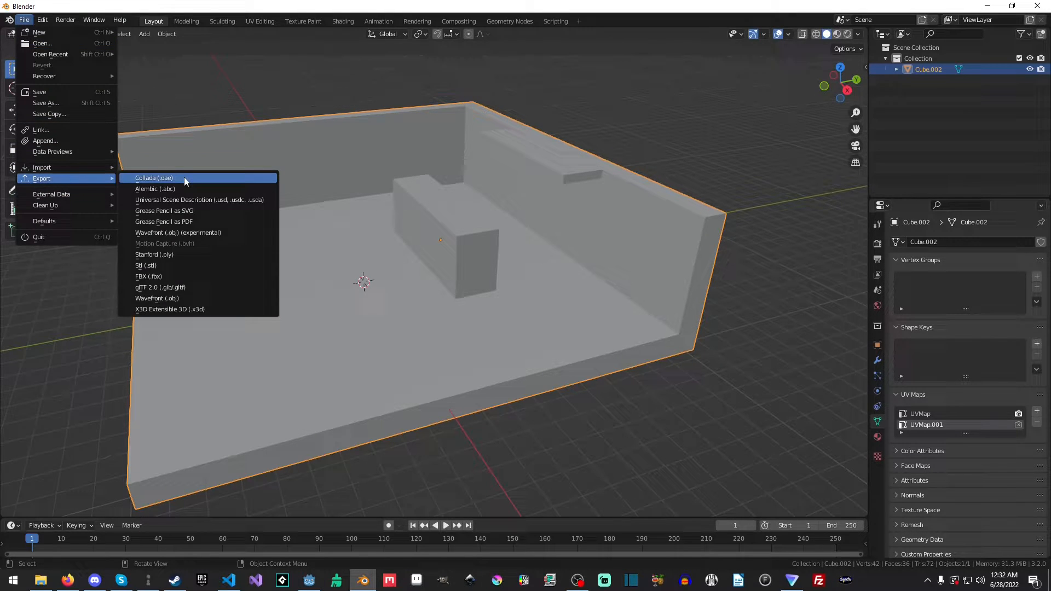
pyautogui.click(176, 298)
pyautogui.click(274, 234)
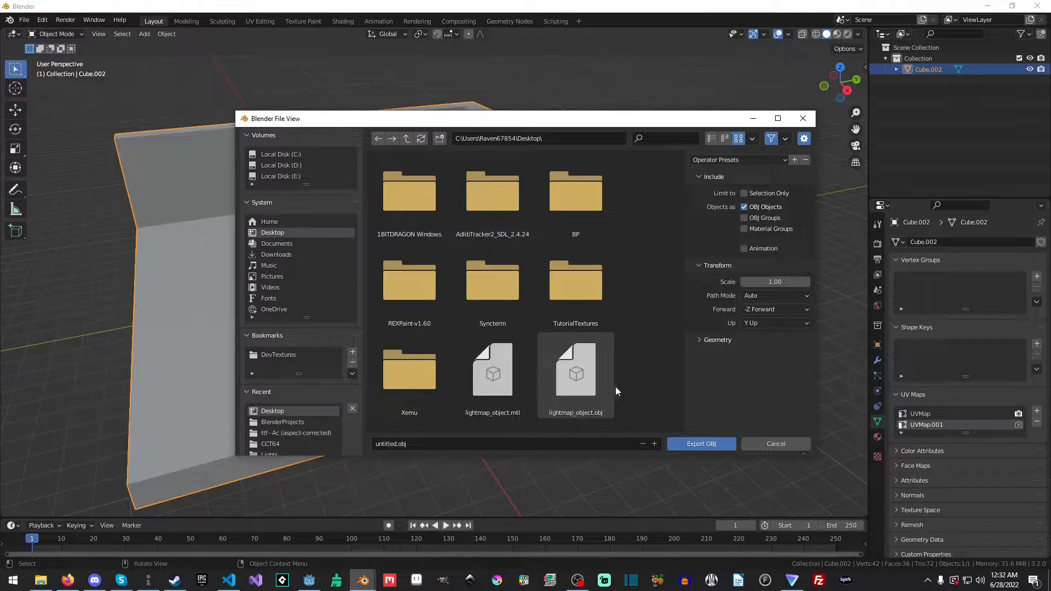
pyautogui.click(592, 373)
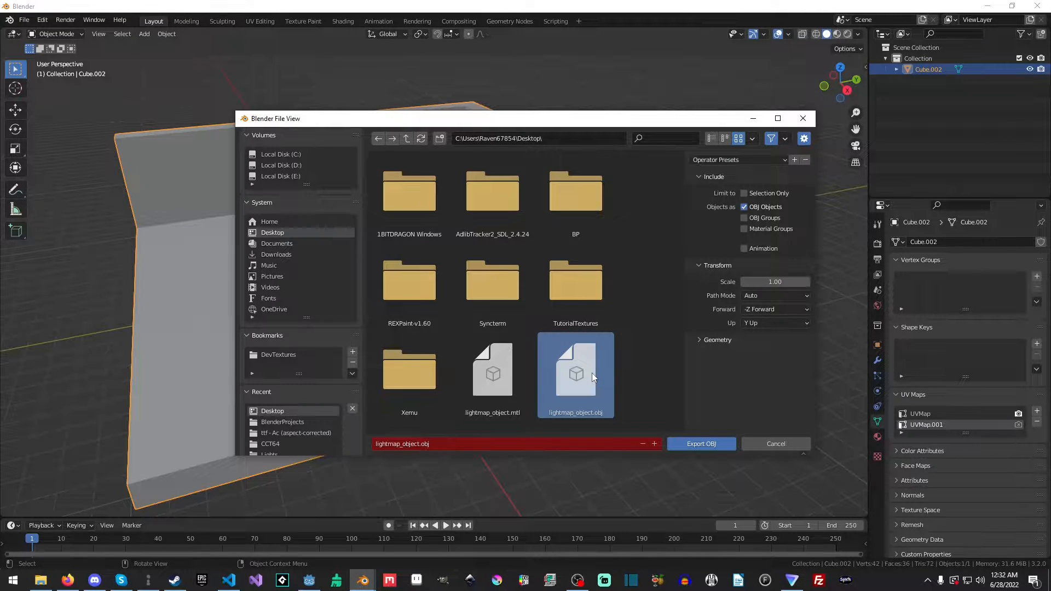
pyautogui.click(701, 339)
pyautogui.scroll(-3, 724, 354)
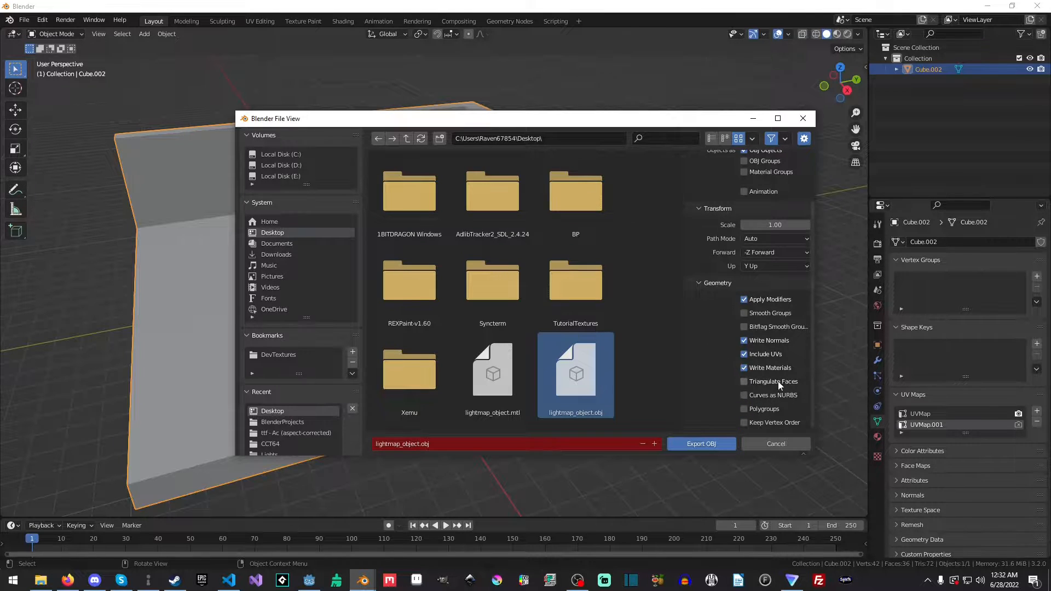
pyautogui.scroll(3, 712, 377)
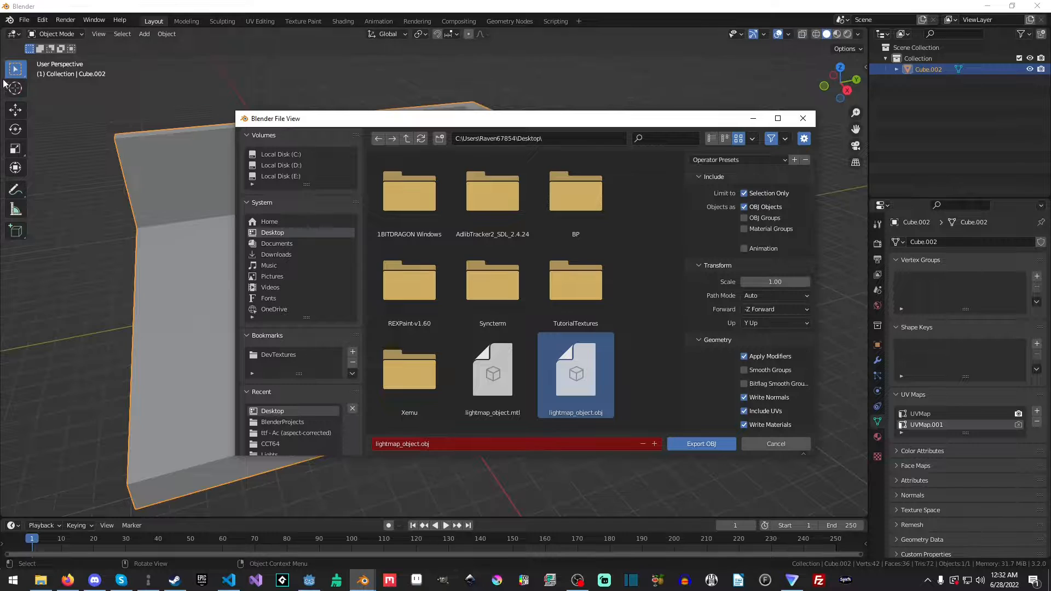
pyautogui.click(707, 447)
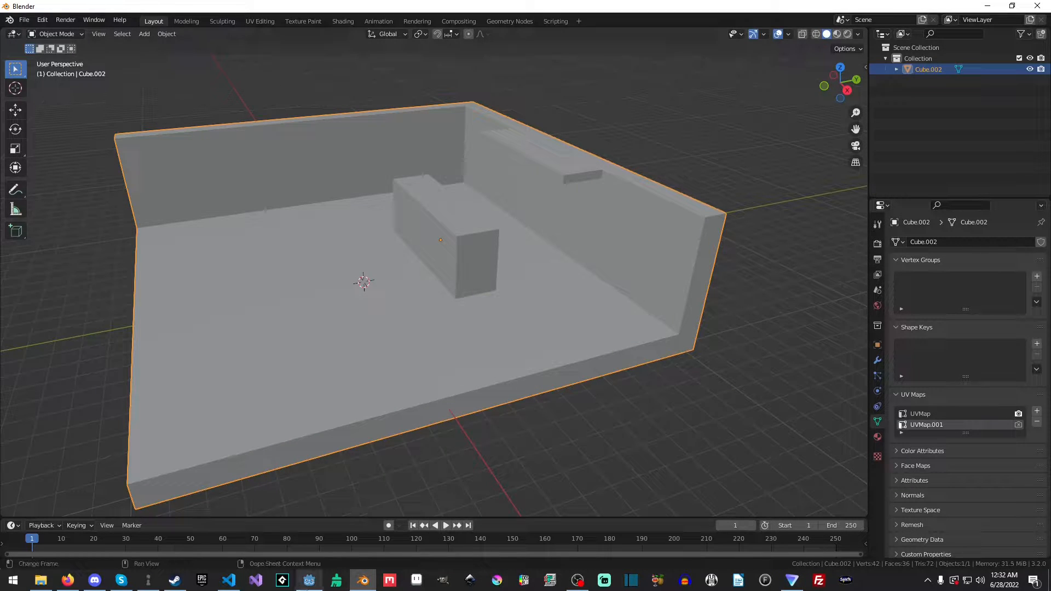
# - Switch to the Lightmap project in Godot, add lightmap_object.obj to its data/meshes folder and expand that folder
pyautogui.moveTo(310, 580)
pyautogui.click(309, 529)
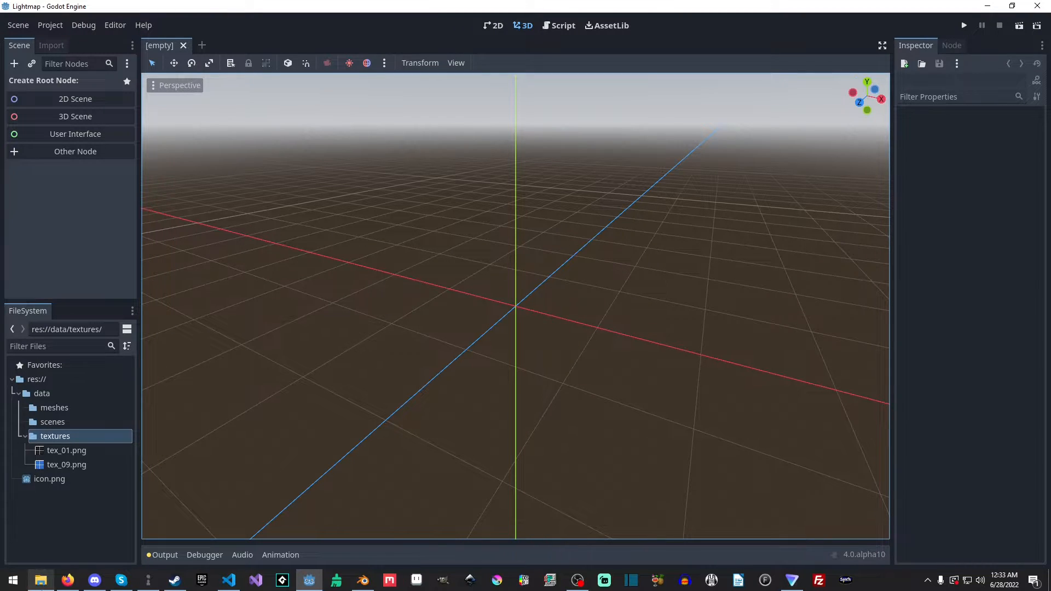
pyautogui.moveTo(41, 581)
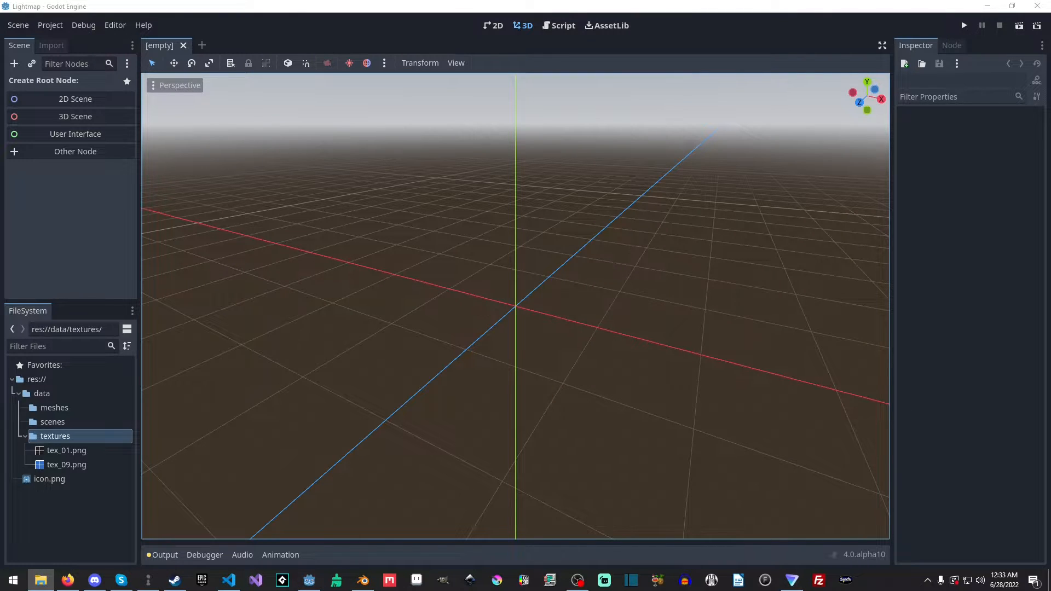
pyautogui.click(48, 410)
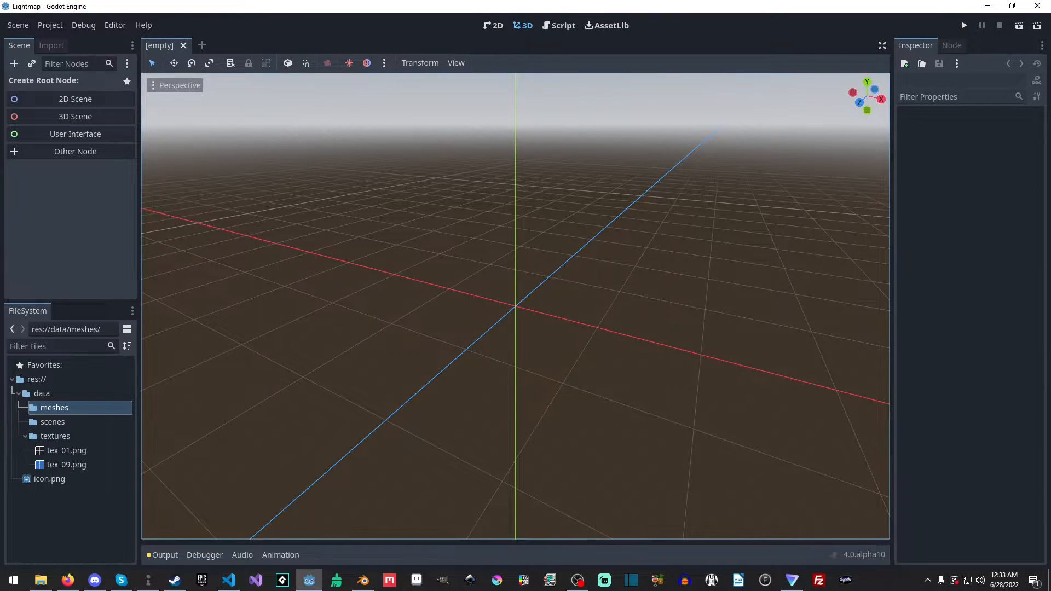
pyautogui.click(25, 409)
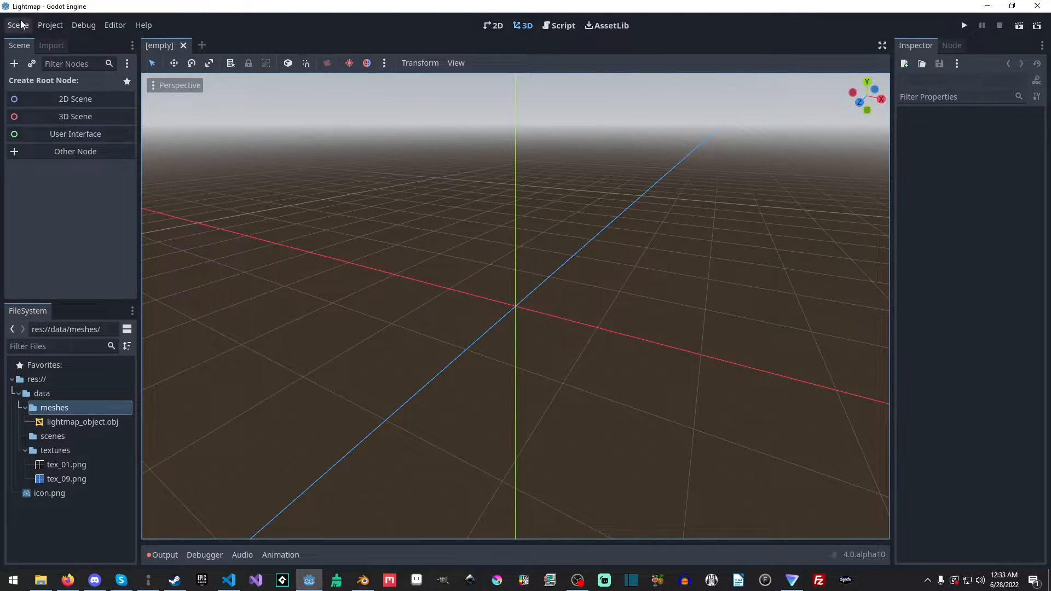
# - Examine the project's rendering settings for textures, shadows, global illumination and lightmapping, including the bake quality ray counts
pyautogui.click(50, 25)
pyautogui.click(70, 40)
pyautogui.scroll(-6, 311, 399)
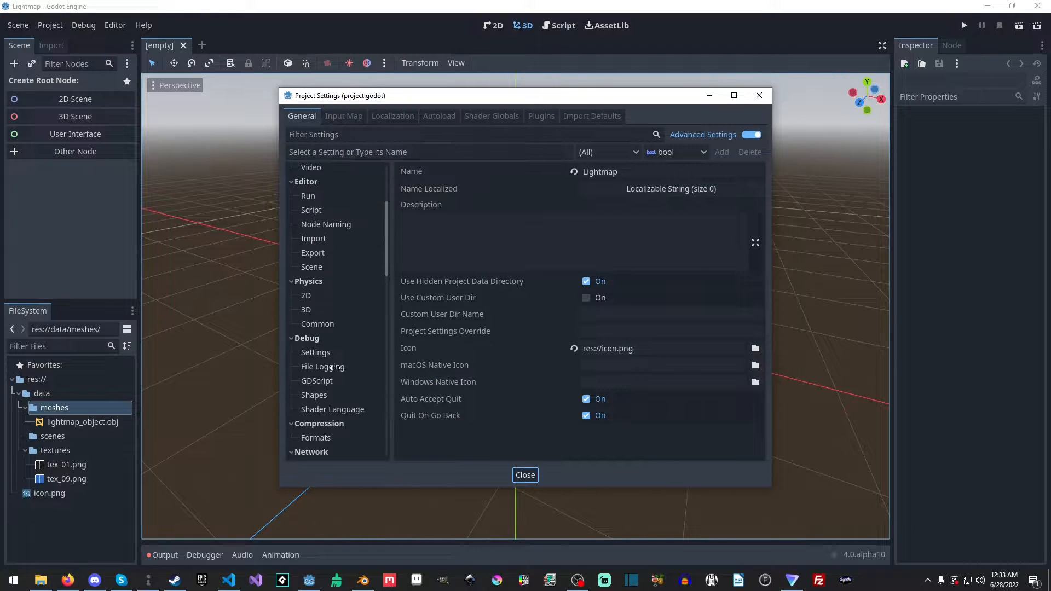
pyautogui.click(335, 395)
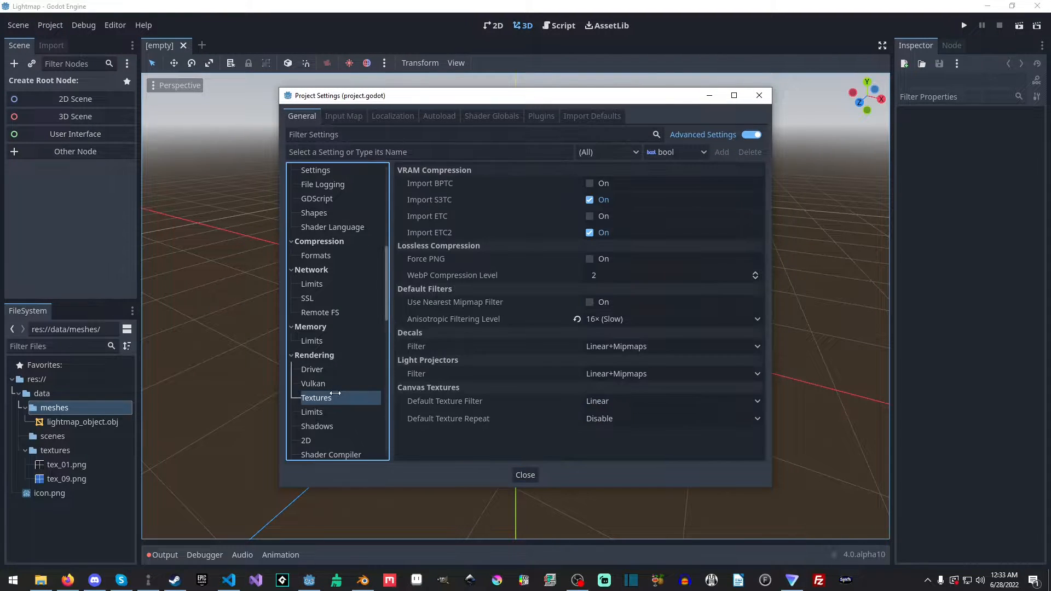
pyautogui.scroll(-2, 336, 391)
pyautogui.click(342, 359)
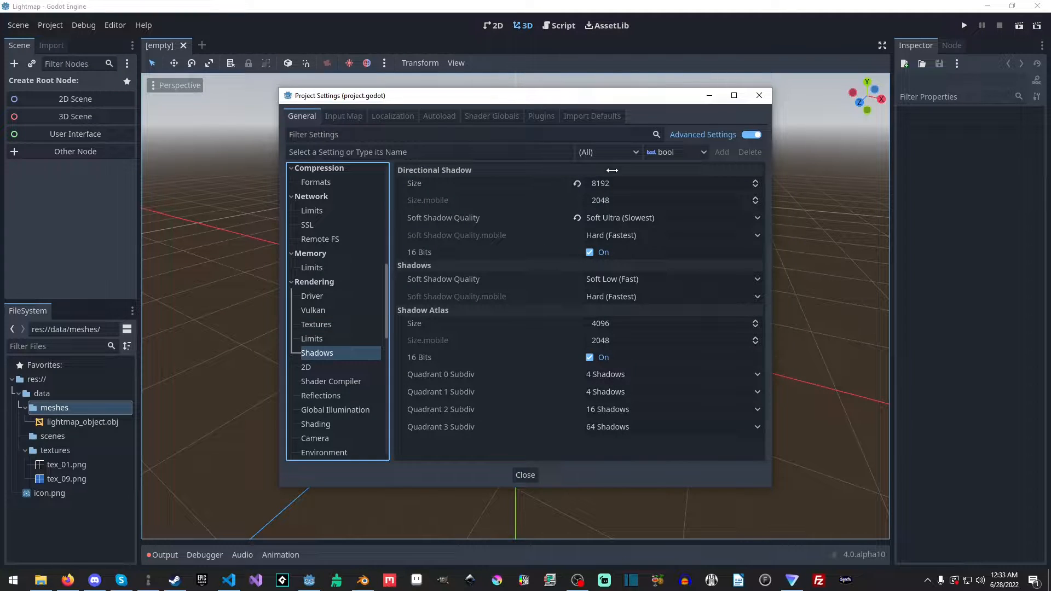
pyautogui.scroll(-2, 354, 375)
pyautogui.click(354, 374)
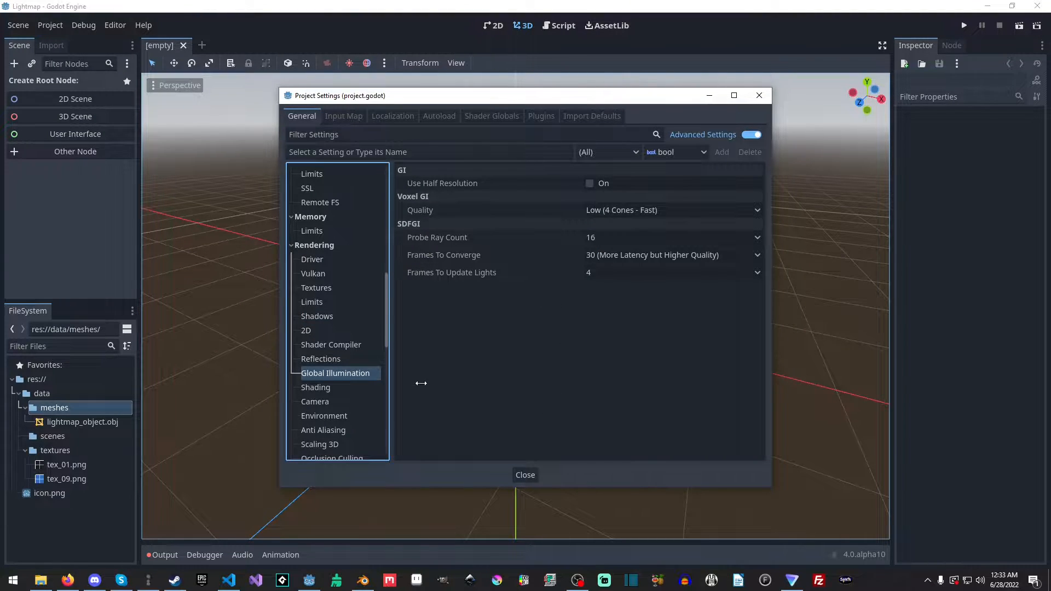
pyautogui.scroll(-4, 364, 418)
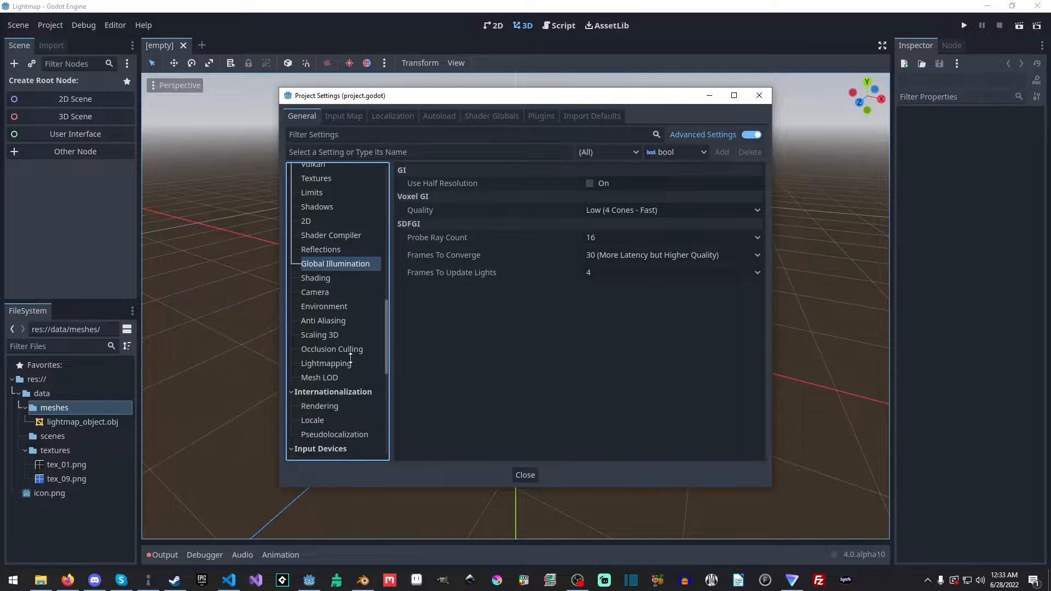
pyautogui.click(342, 363)
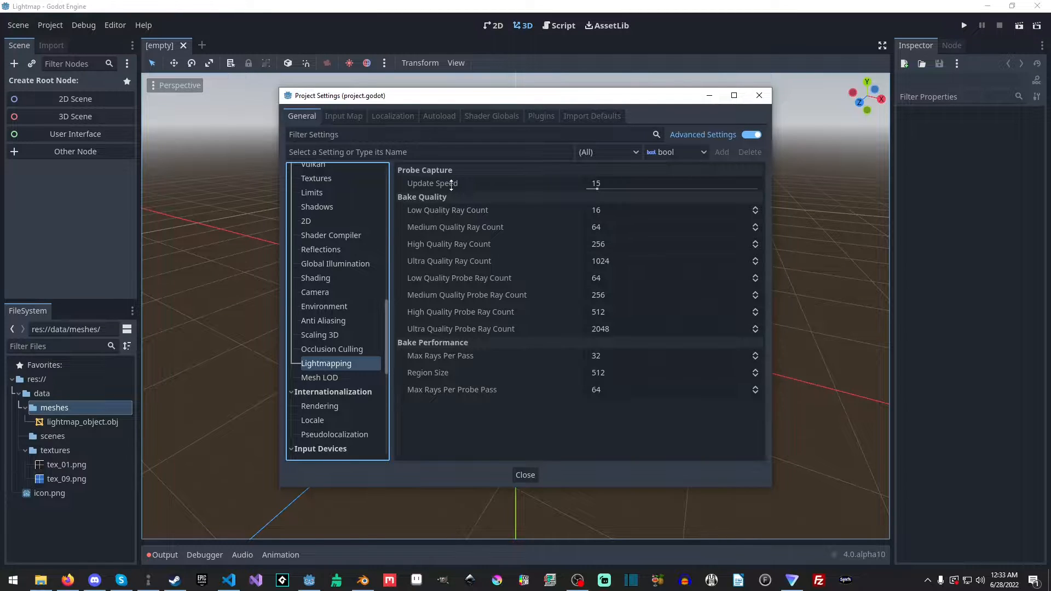
pyautogui.click(481, 210)
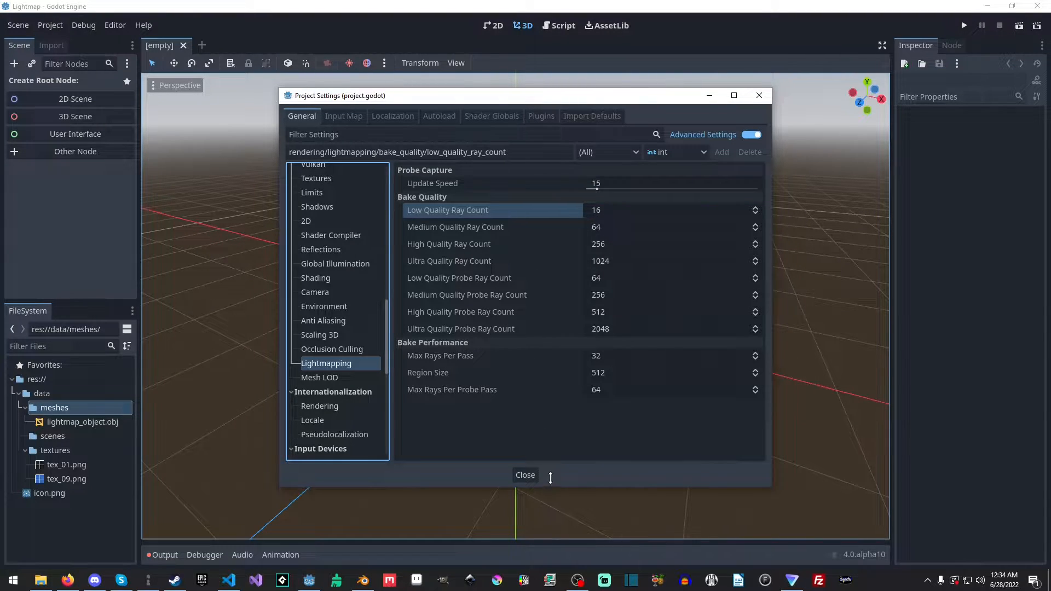
pyautogui.click(529, 476)
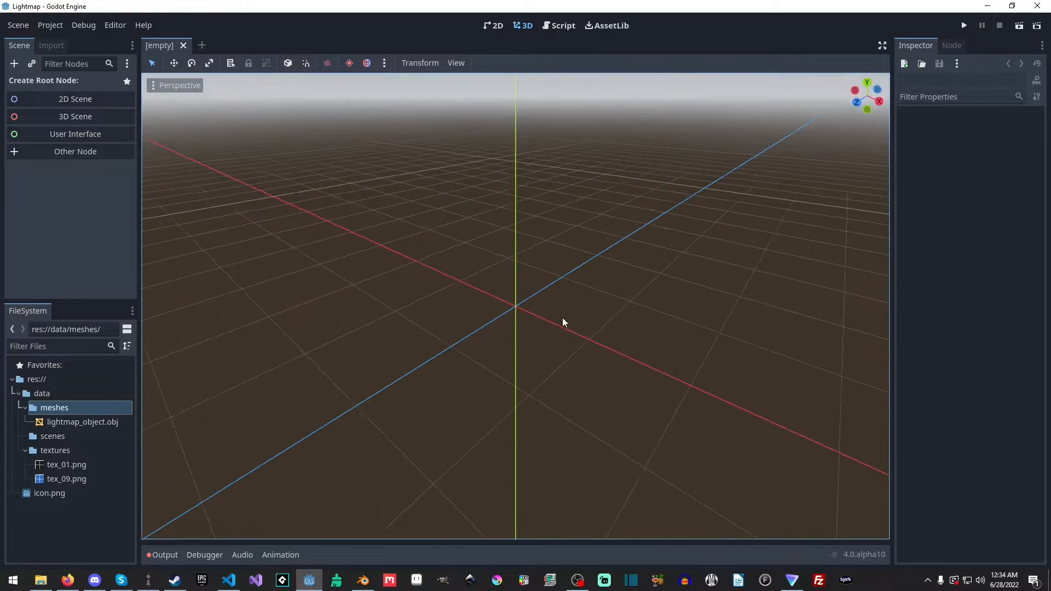
# - Create a 3D scene with a Node3D root and add a WorldEnvironment node under it
pyautogui.moveTo(563, 323); pyautogui.dragTo(541, 327, button='middle')
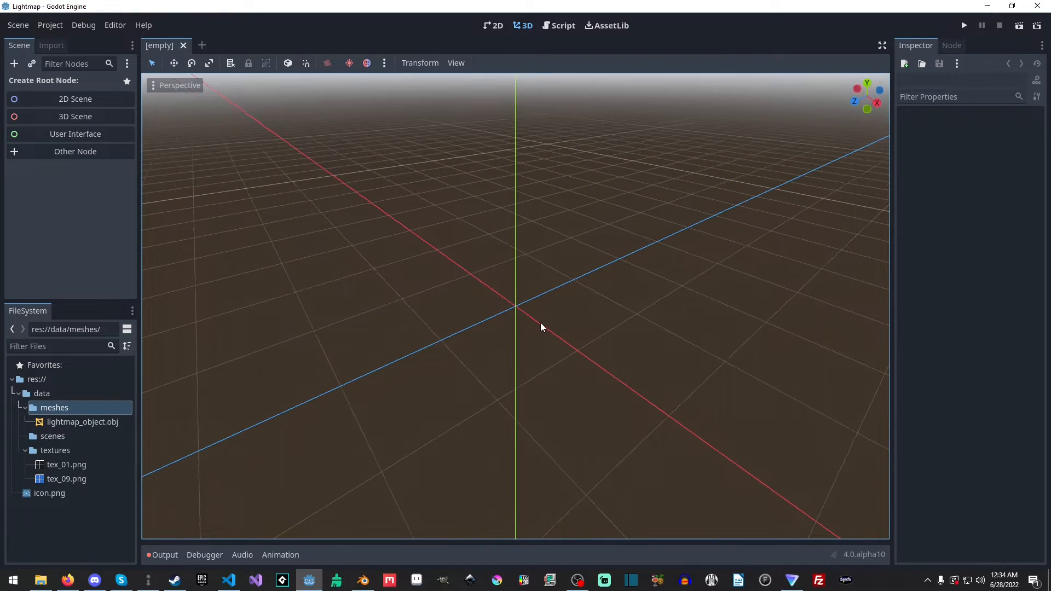
pyautogui.click(91, 115)
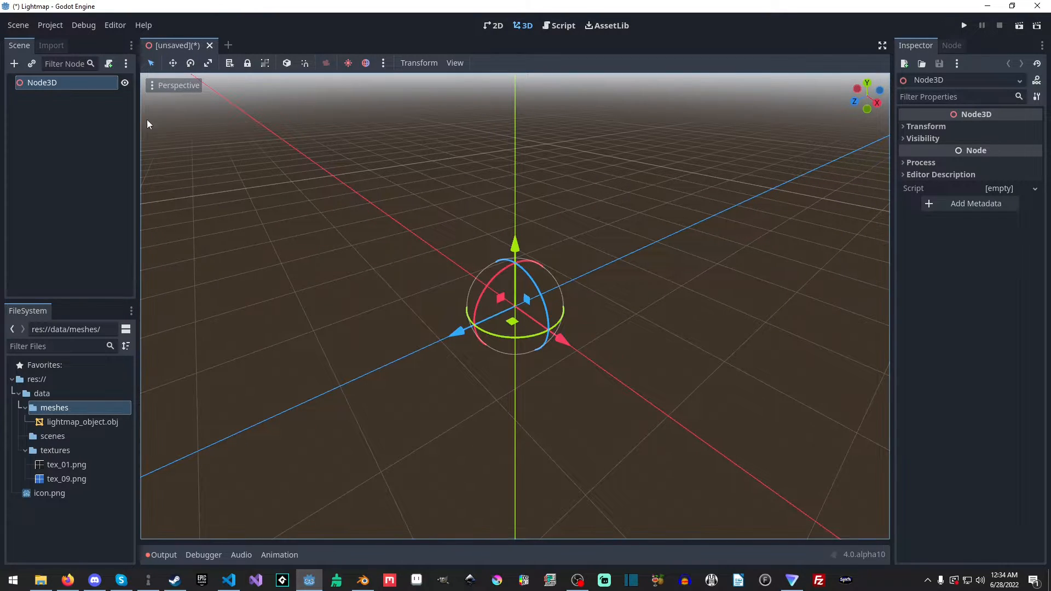
pyautogui.hotkey('ctrl', 'a')
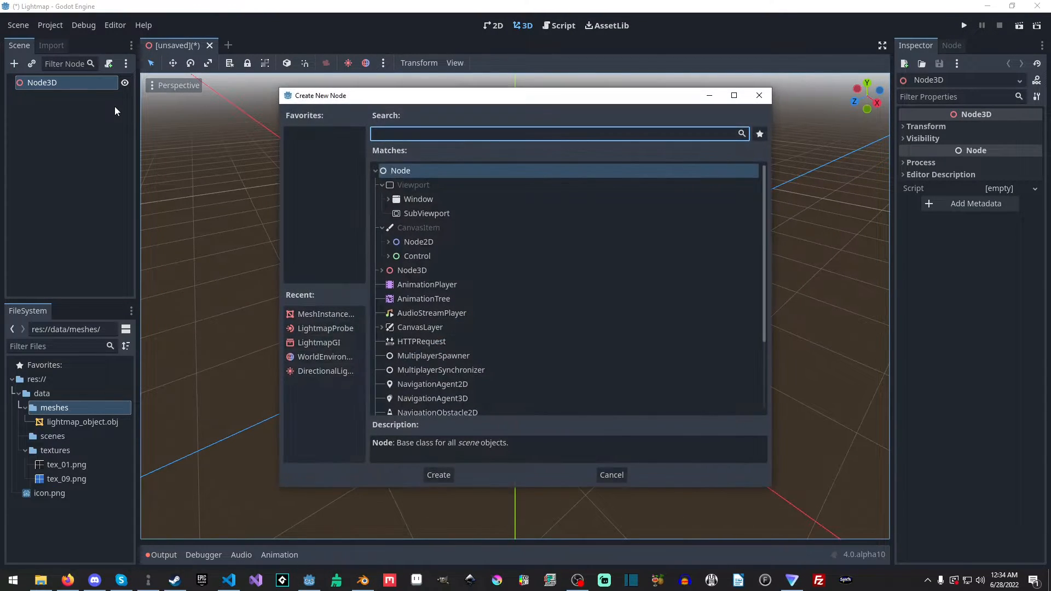
pyautogui.write('world')
pyautogui.press('Return')
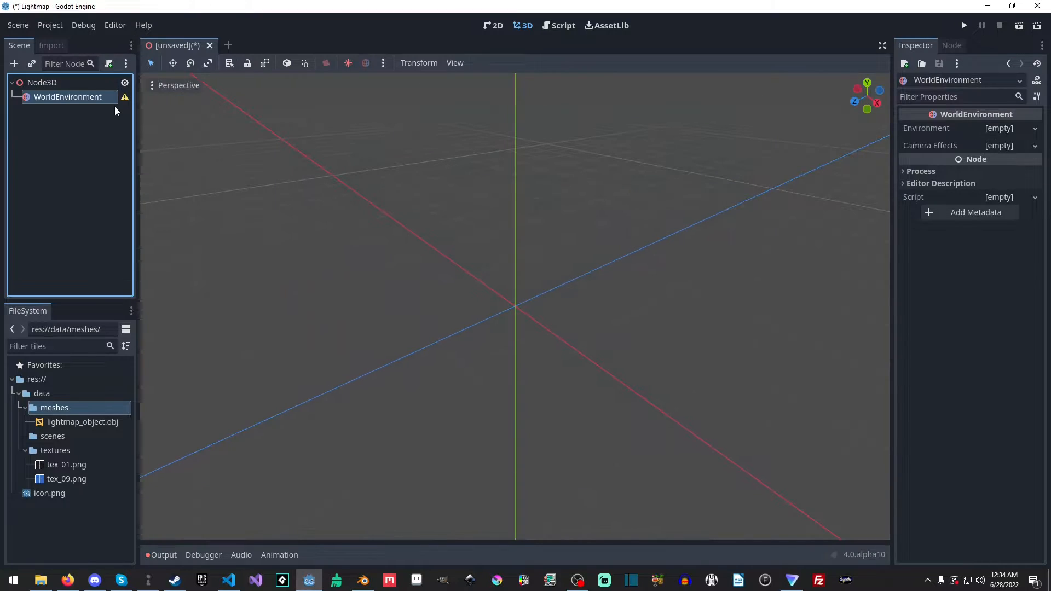
# - Give the WorldEnvironment a new Environment resource and set its background mode to Sky
pyautogui.click(1034, 129)
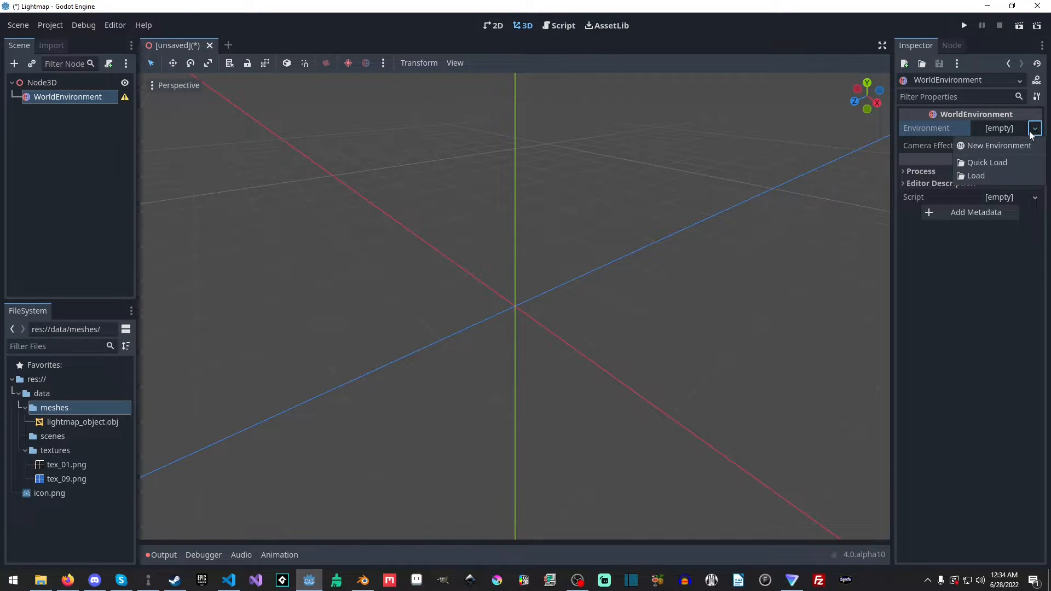
pyautogui.click(1010, 147)
pyautogui.click(1006, 127)
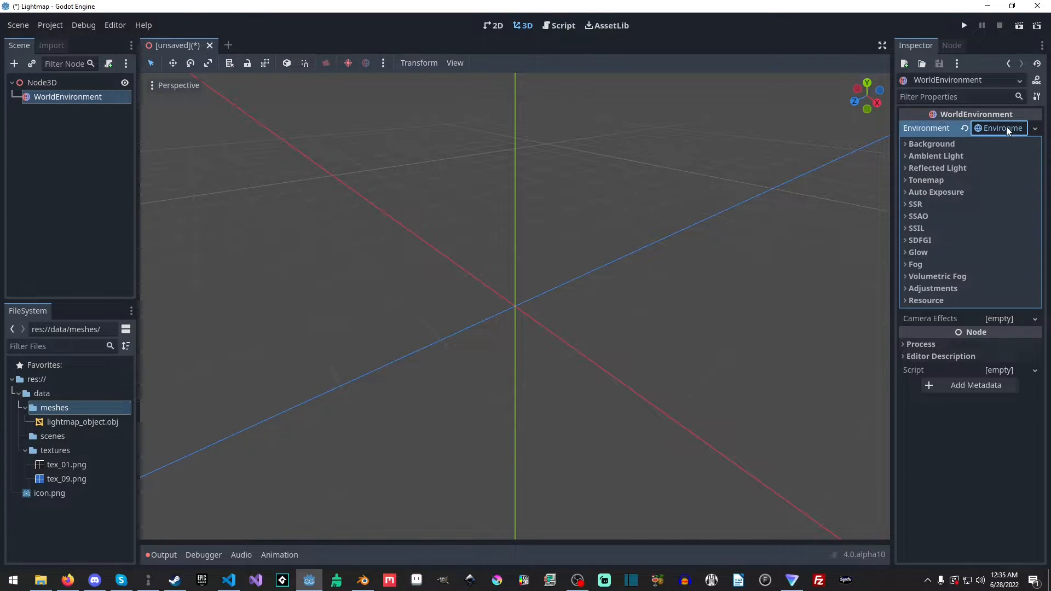
pyautogui.click(1027, 162)
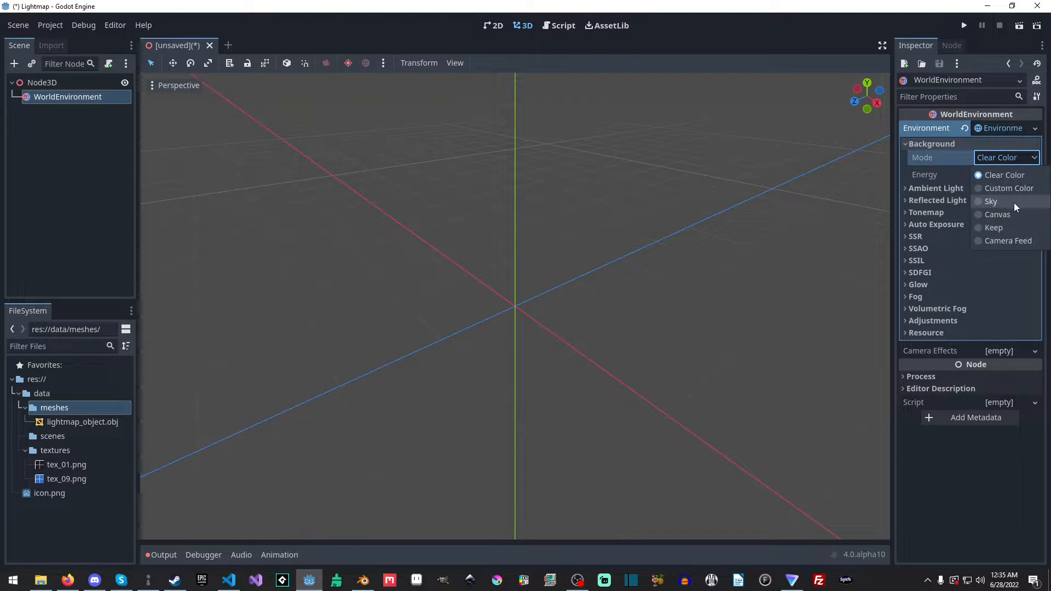
pyautogui.click(1013, 202)
# - Add a new Sky resource to the environment and give it a PhysicalSkyMaterial
pyautogui.click(917, 188)
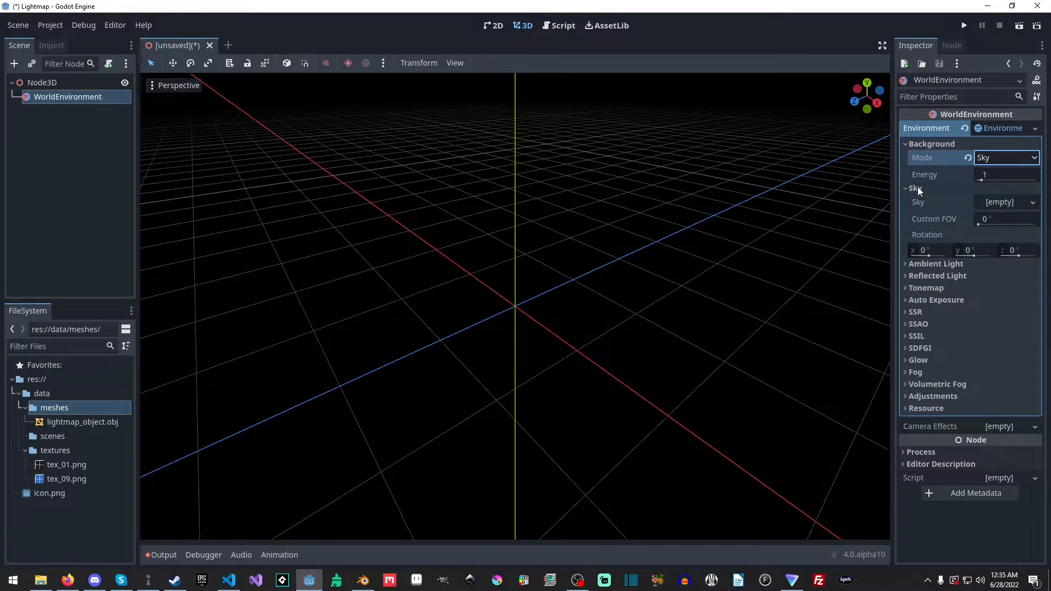
pyautogui.click(1032, 202)
pyautogui.click(1009, 206)
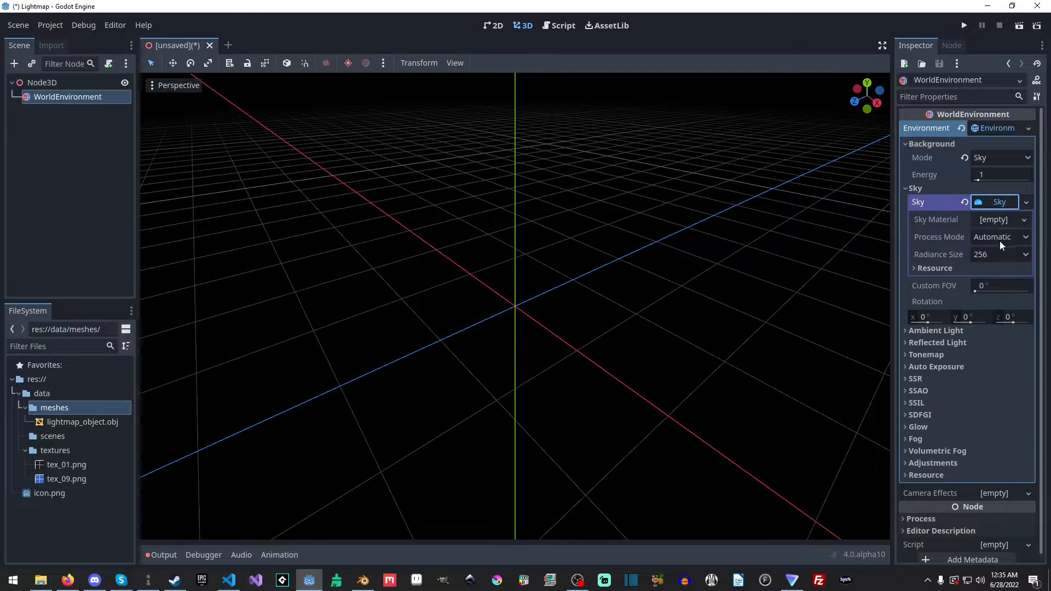
pyautogui.click(1024, 220)
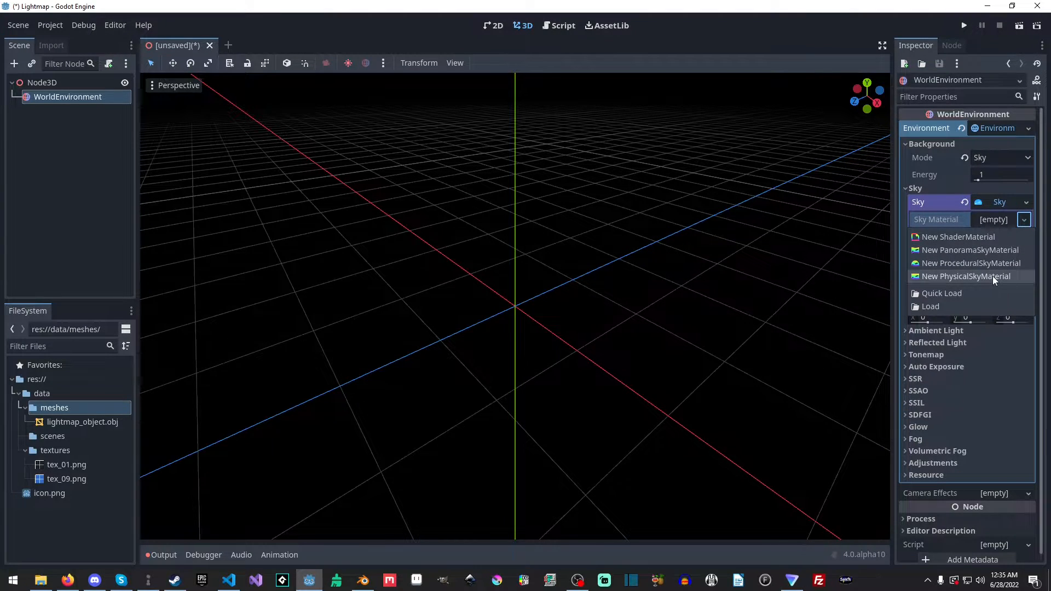
pyautogui.click(992, 276)
# - Set the environment's tonemap mode to Filmic and check the SSIL settings without enabling them
pyautogui.click(980, 355)
pyautogui.click(992, 367)
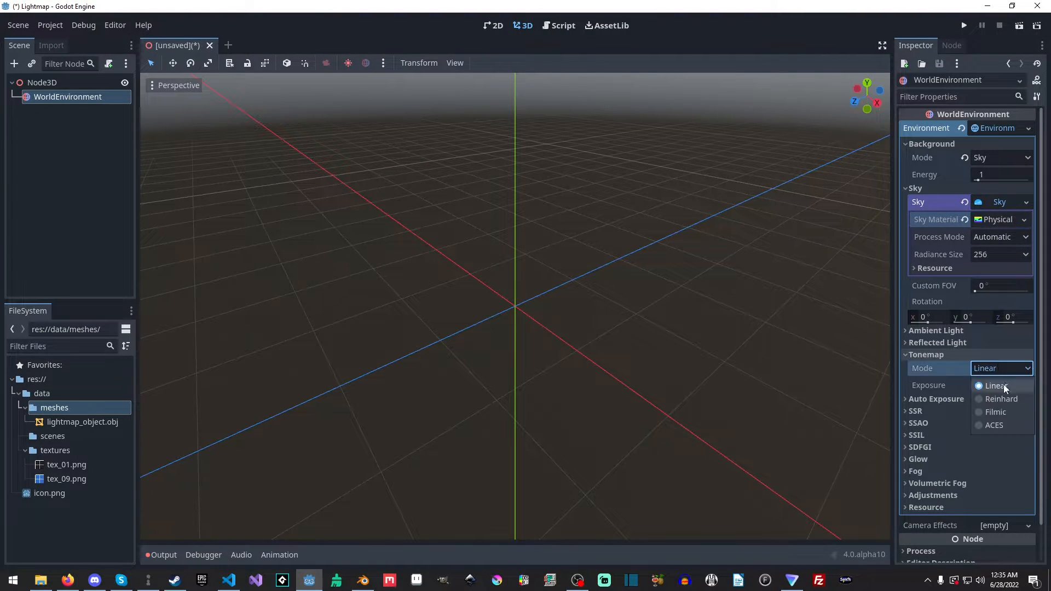
pyautogui.click(1000, 411)
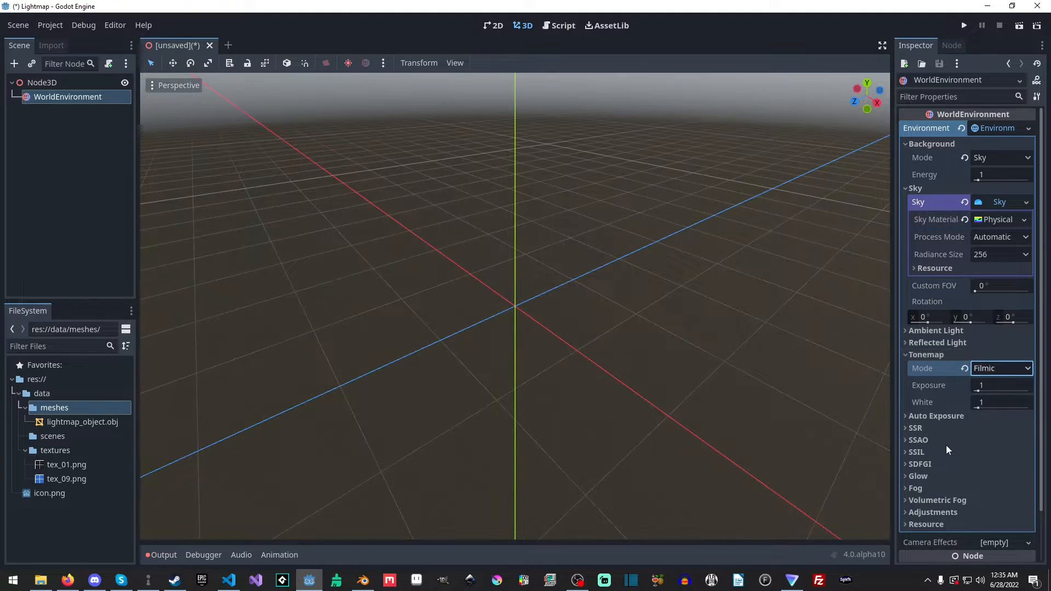
pyautogui.scroll(-1, 947, 444)
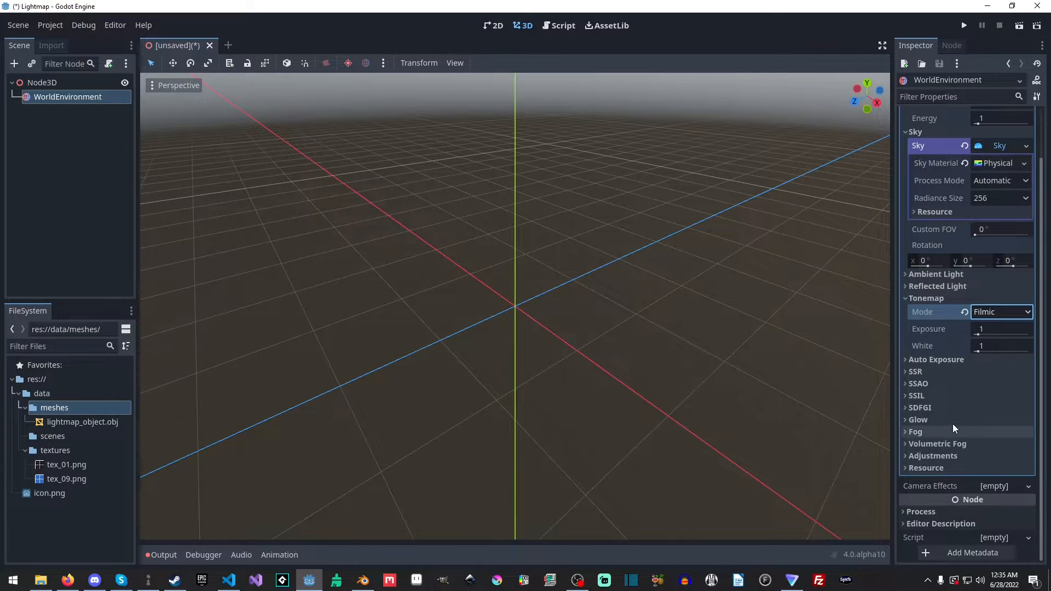
pyautogui.click(916, 395)
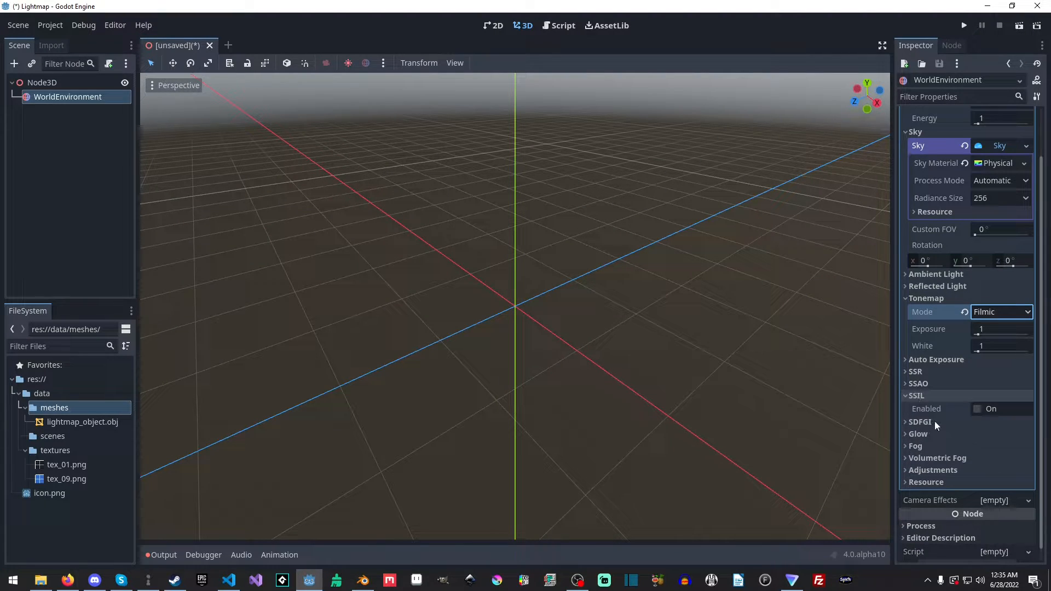
pyautogui.click(922, 394)
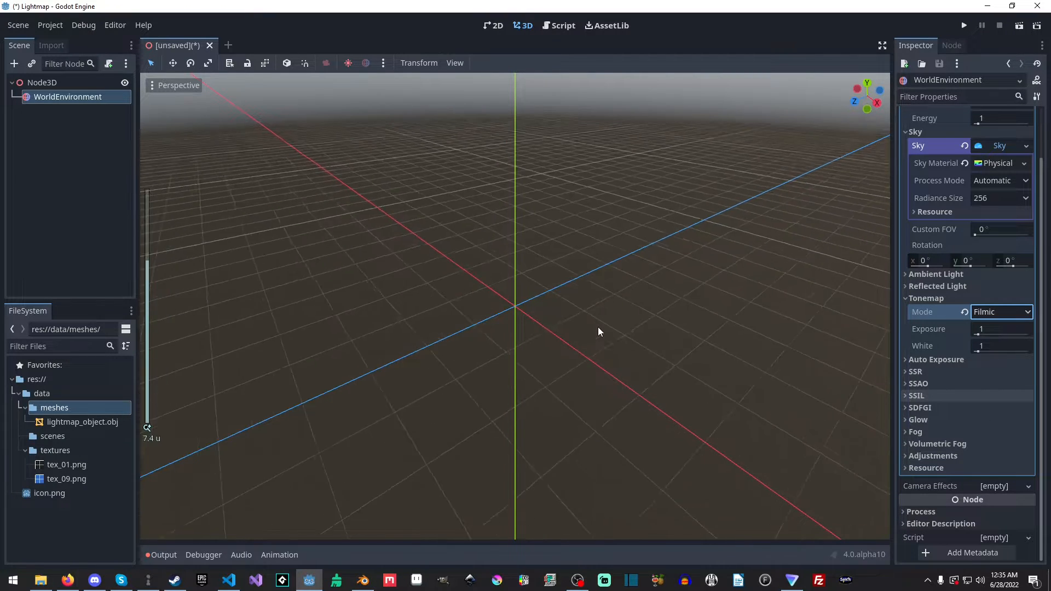
# - Add a MeshInstance3D node as a child of the Node3D root
pyautogui.moveTo(598, 327); pyautogui.dragTo(600, 287, button='middle')
pyautogui.click(62, 84)
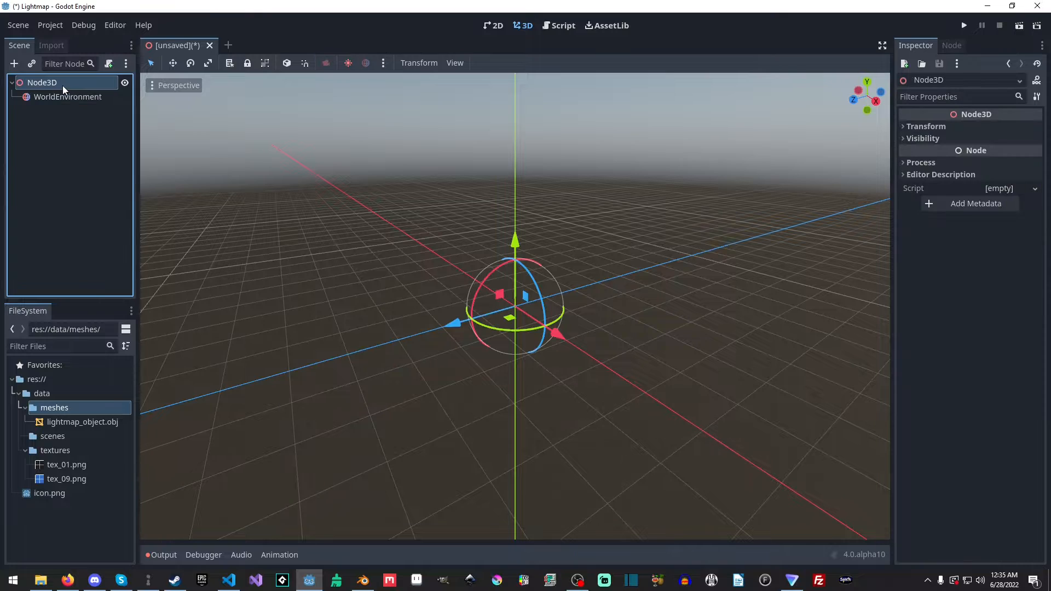
pyautogui.hotkey('ctrl', 'a')
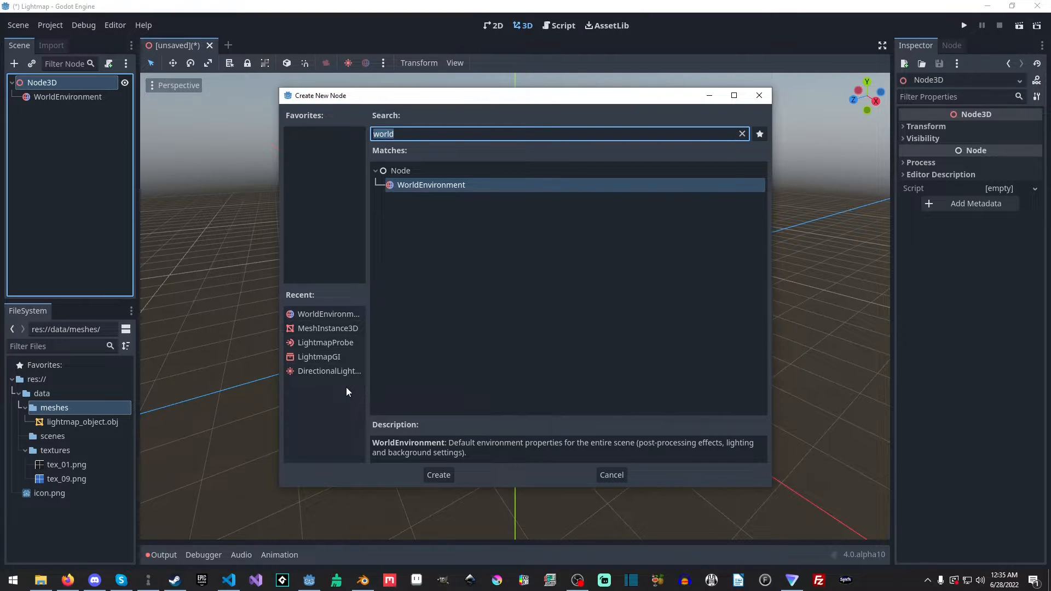
pyautogui.doubleClick(333, 332)
# - Rename the mesh instance to Lightmodel and assign lightmap_object.obj as its mesh
pyautogui.click(59, 111)
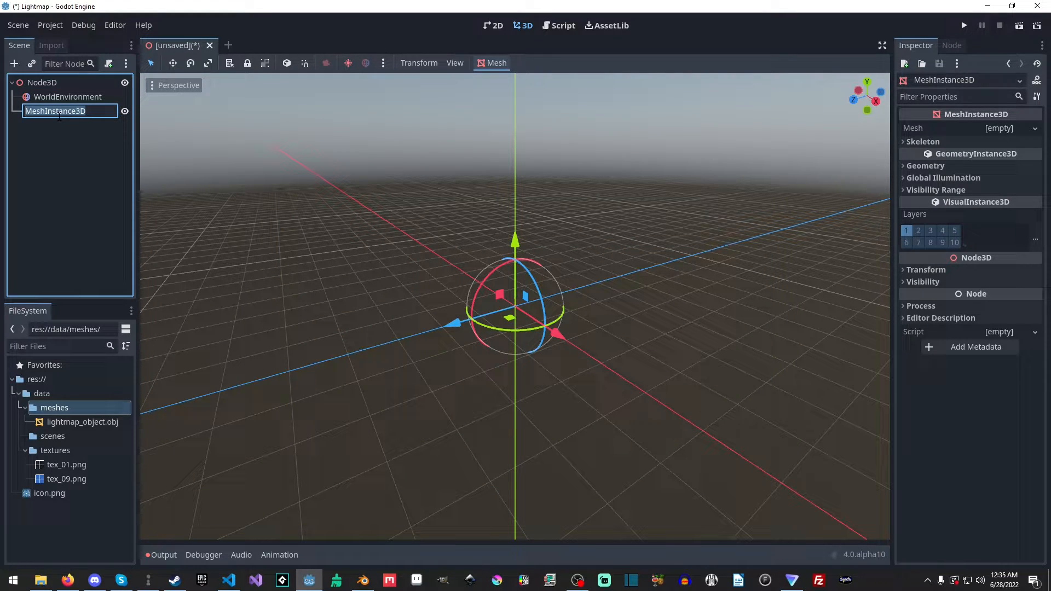
pyautogui.write('Lightmod')
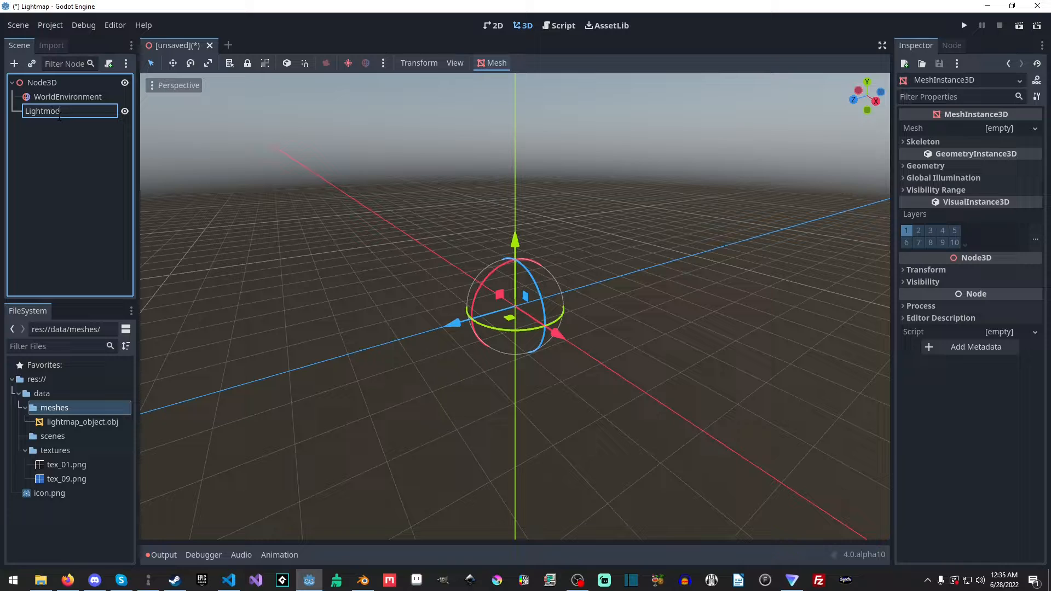
pyautogui.write('el')
pyautogui.press('Return')
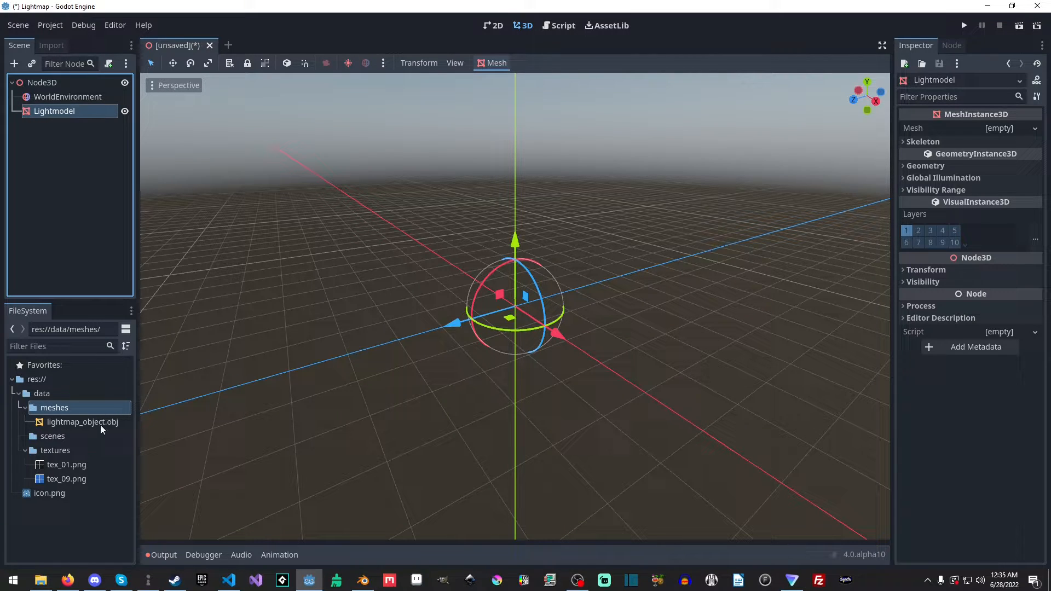
pyautogui.moveTo(100, 425); pyautogui.dragTo(1005, 137)
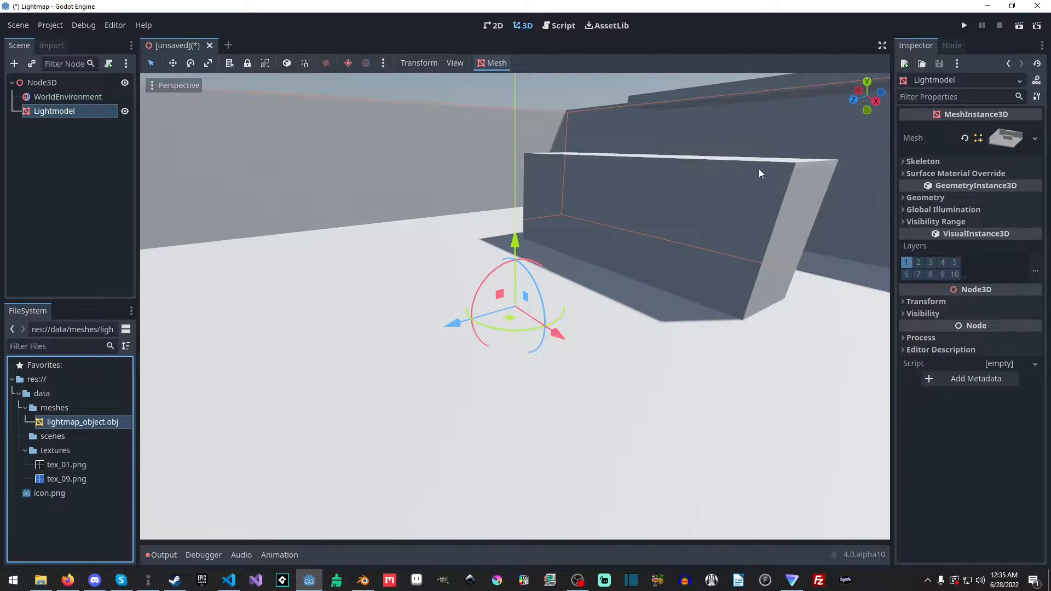
pyautogui.scroll(-5, 758, 173)
# - Try to move the Lightmodel mesh along its Z axis and undo the move
pyautogui.click(834, 224)
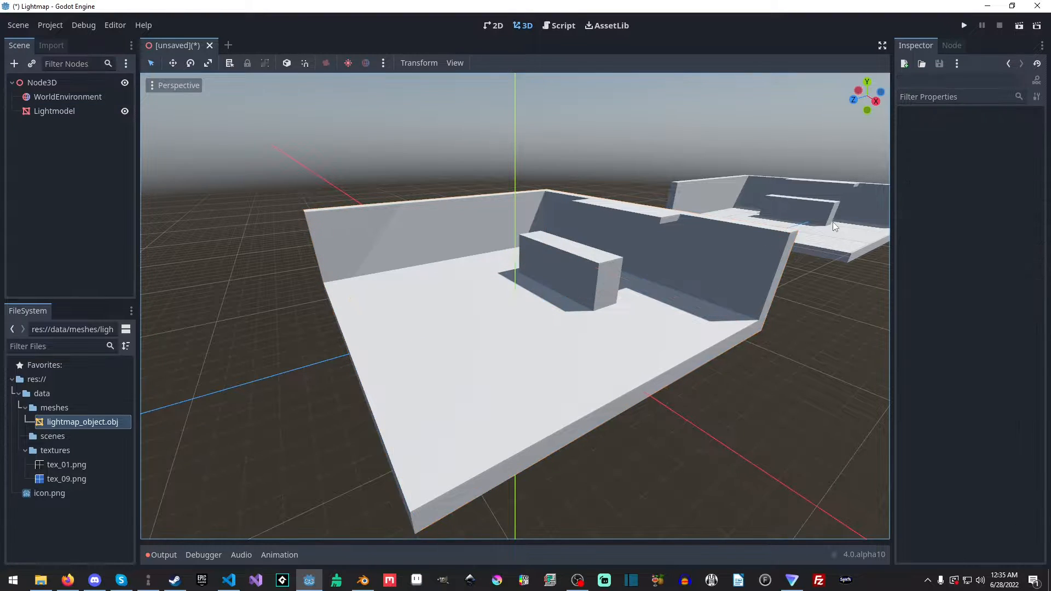
pyautogui.click(607, 310)
pyautogui.scroll(-8, 580, 309)
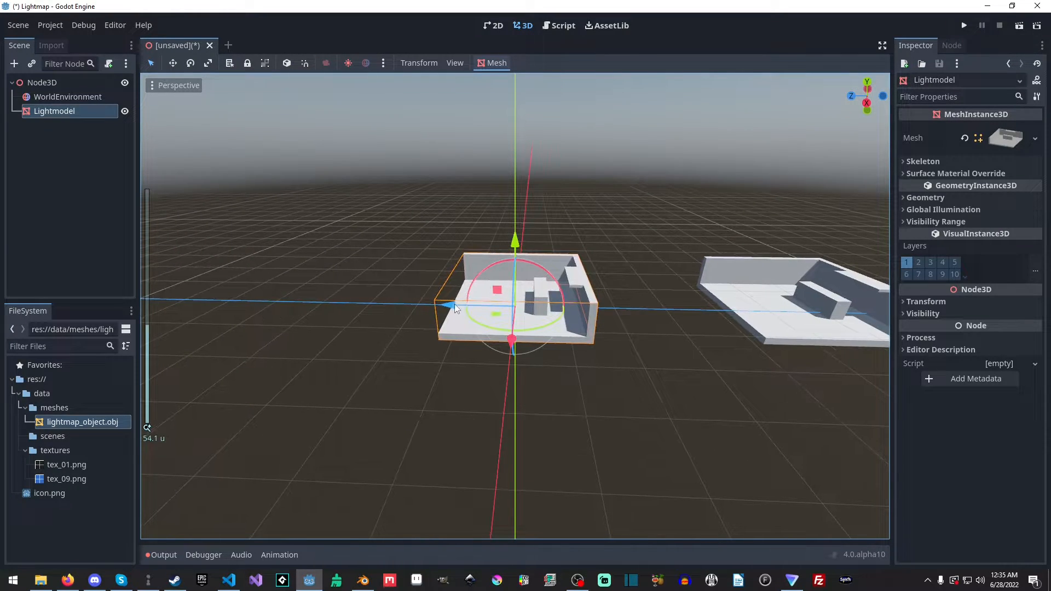
pyautogui.moveTo(454, 305); pyautogui.dragTo(551, 310)
pyautogui.hotkey('ctrl', 'z')
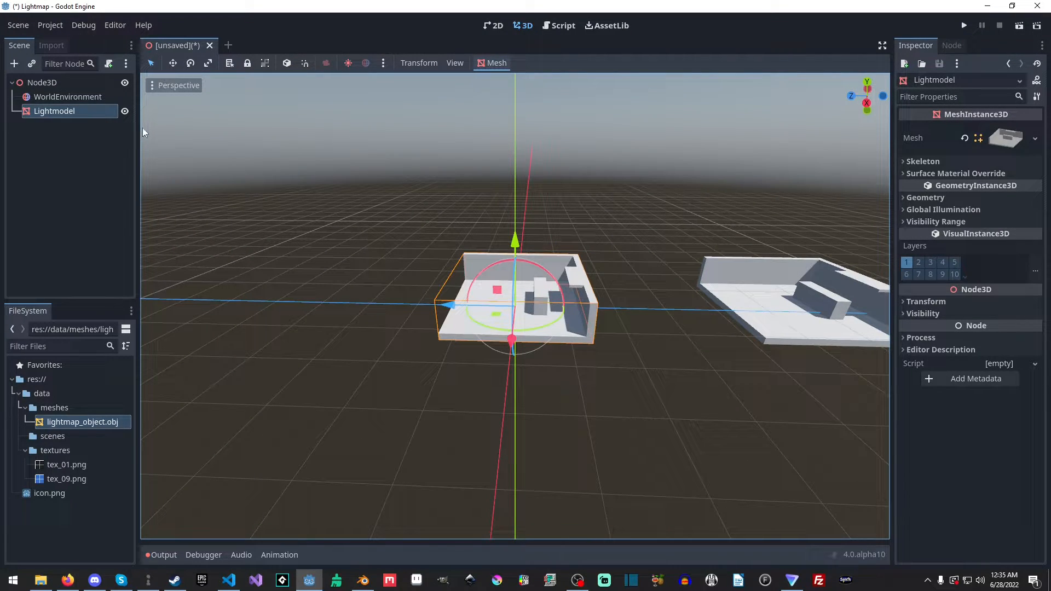
# - Delete the Lightmodel node and undo the deletion to clear the stray duplicate mesh from the 3D view
pyautogui.click(149, 132)
pyautogui.click(60, 109)
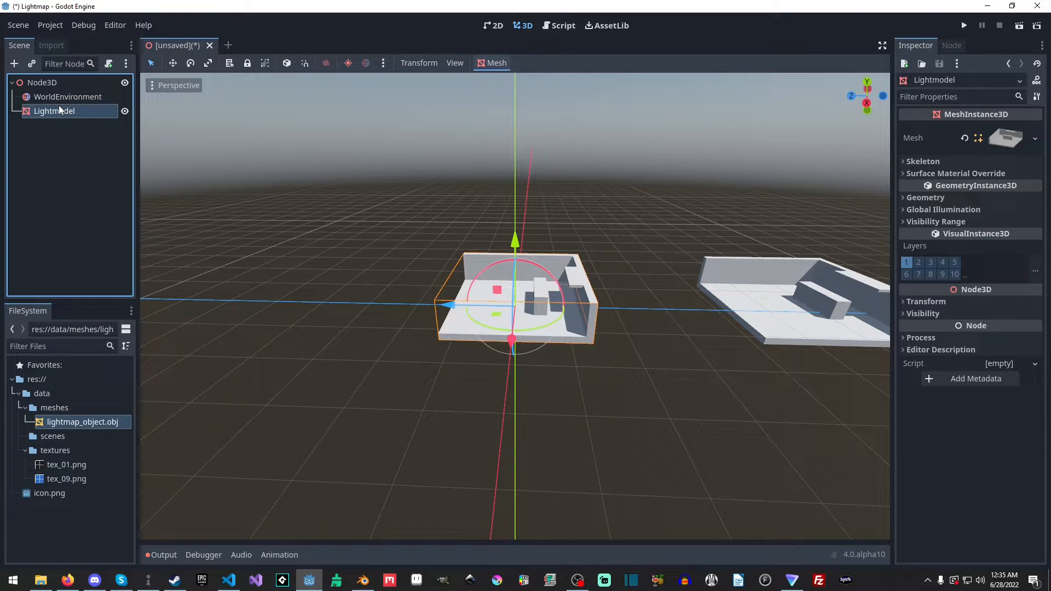
pyautogui.press('Delete')
pyautogui.press('Return')
pyautogui.hotkey('ctrl', 'z')
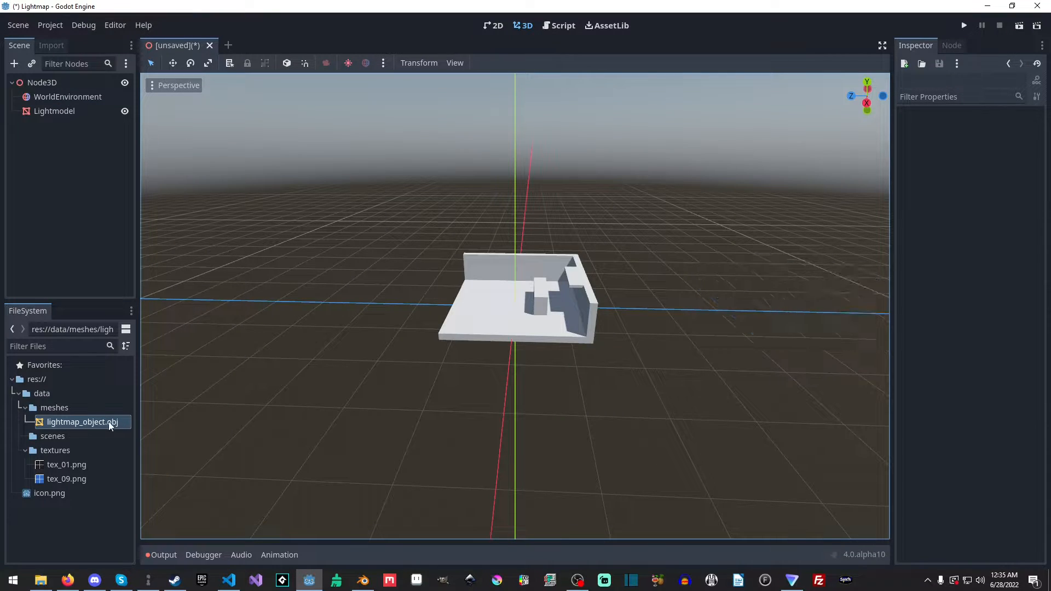
pyautogui.moveTo(526, 254); pyautogui.dragTo(606, 270, button='middle')
pyautogui.scroll(5, 606, 271)
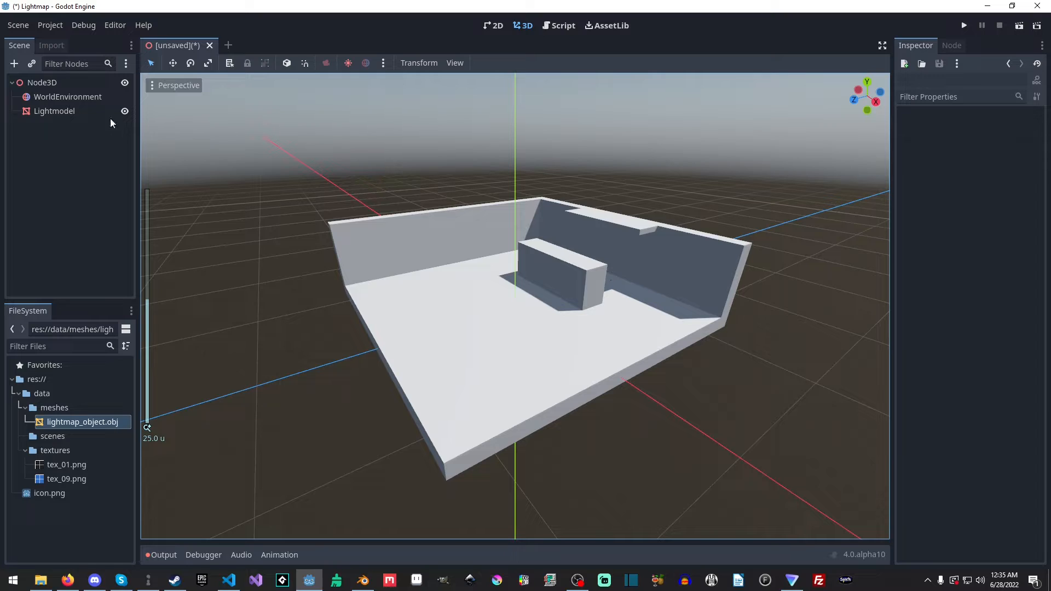
# - Set the Lightmodel's global illumination mode to Static (VoxelGI/SDFGI/LightmapGI)
pyautogui.click(83, 111)
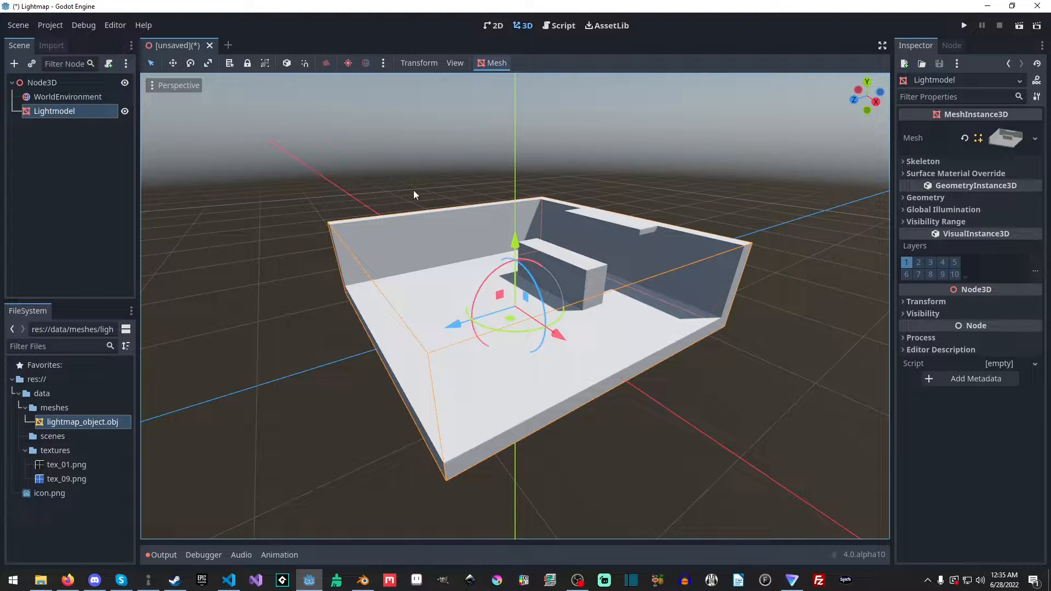
pyautogui.click(933, 211)
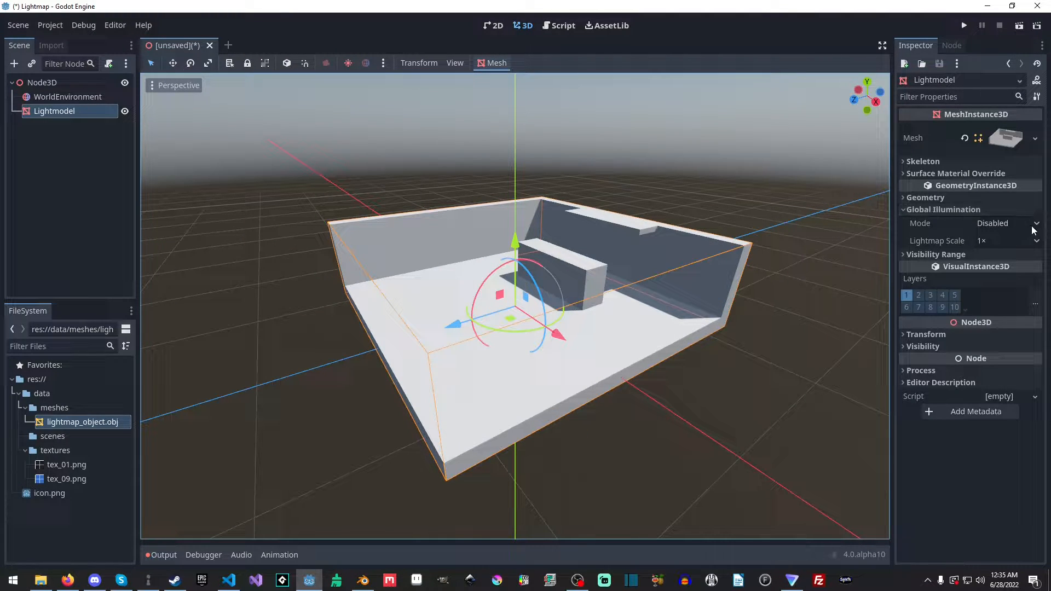
pyautogui.click(1033, 224)
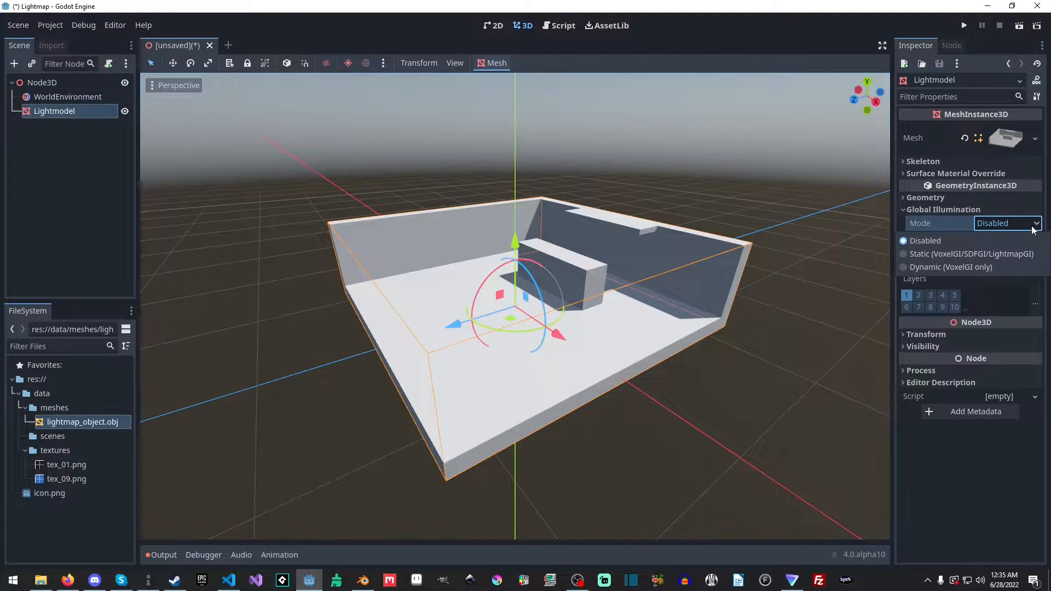
pyautogui.click(932, 256)
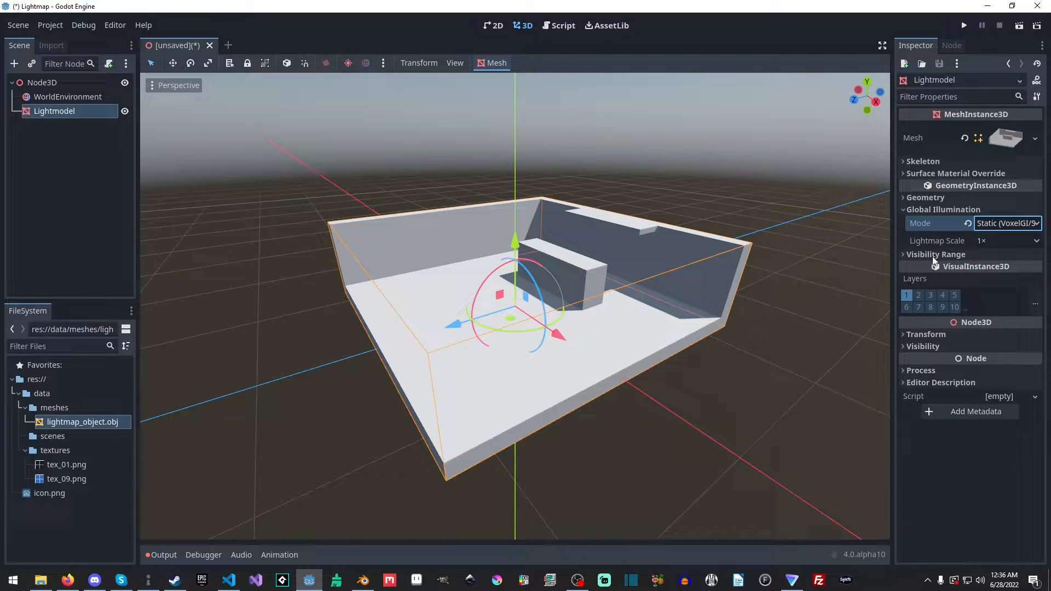
pyautogui.click(937, 209)
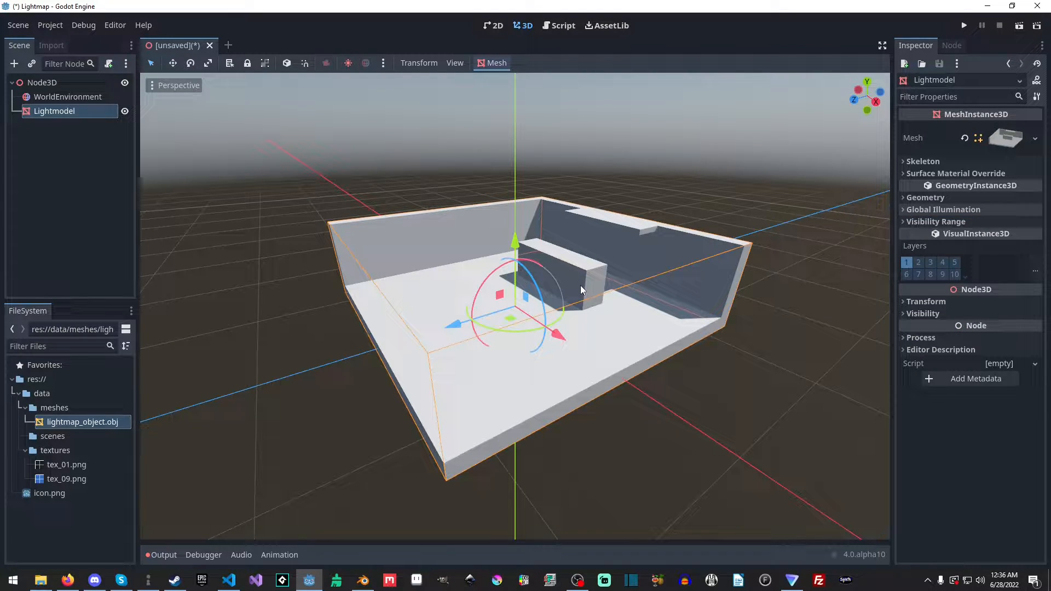
# - Save the scene as lightmaptest in the res://data/scenes folder
pyautogui.hotkey('ctrl', 's')
pyautogui.doubleClick(436, 184)
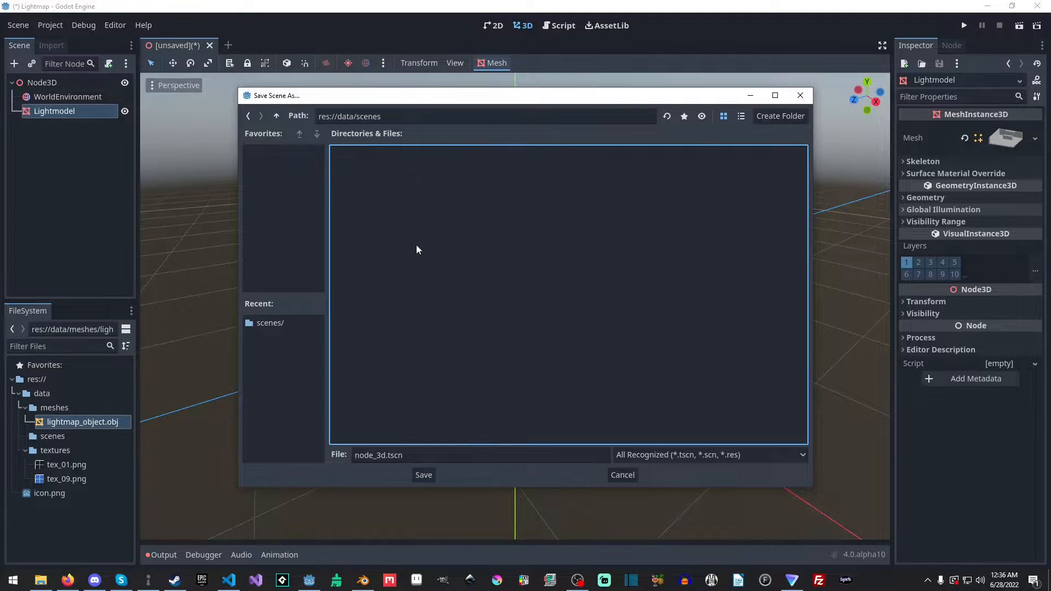
pyautogui.click(393, 456)
pyautogui.hotkey('ctrl', 'a')
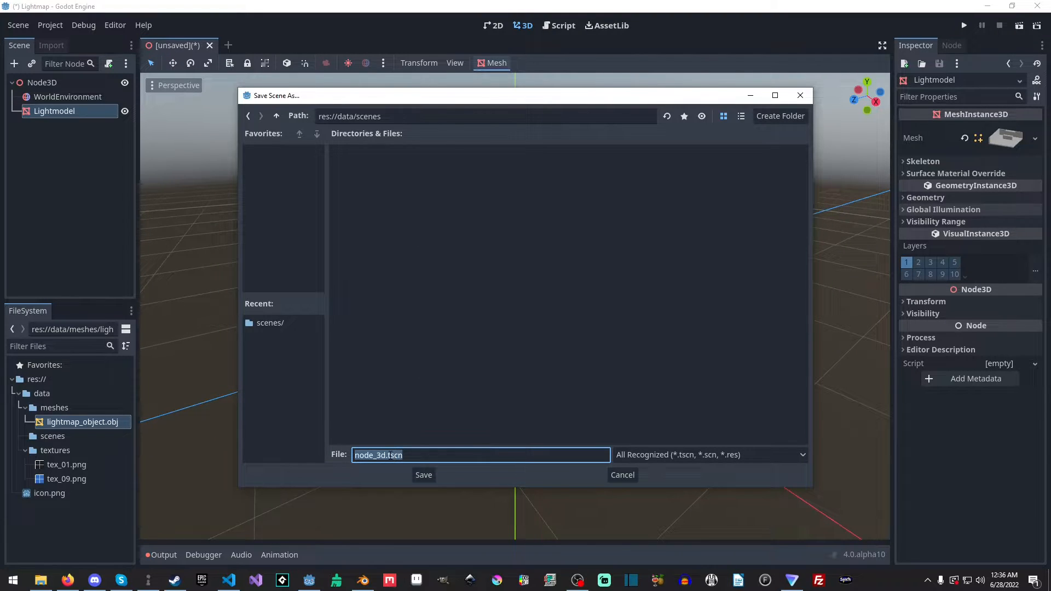
pyautogui.press('BackSpace')
pyautogui.write('lightmaptest')
pyautogui.press('Return')
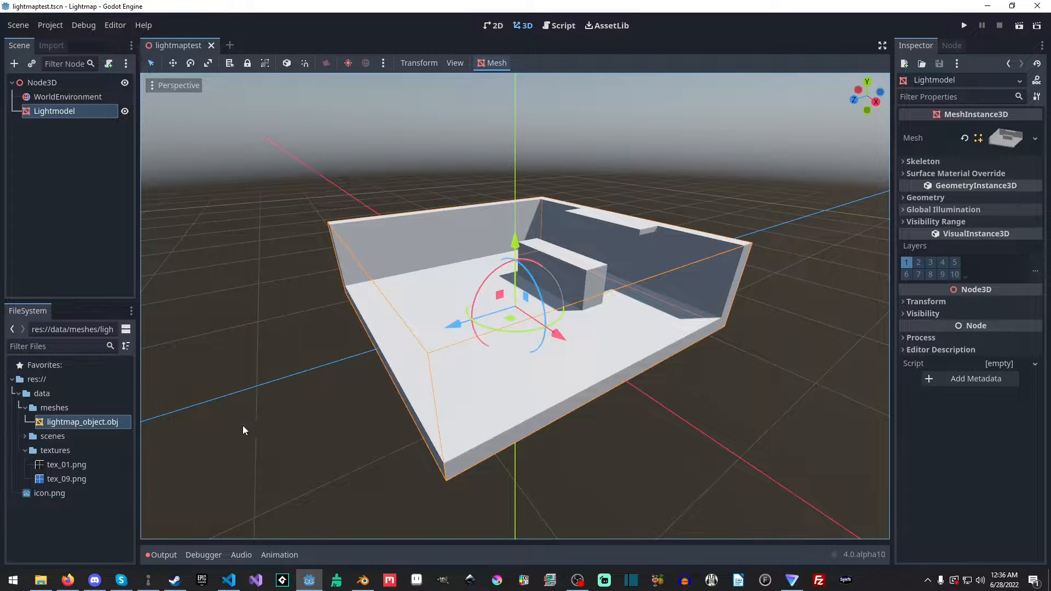
# - Create a new StandardMaterial3D resource in the textures folder and save it as mat1.tres
pyautogui.rightClick(80, 448)
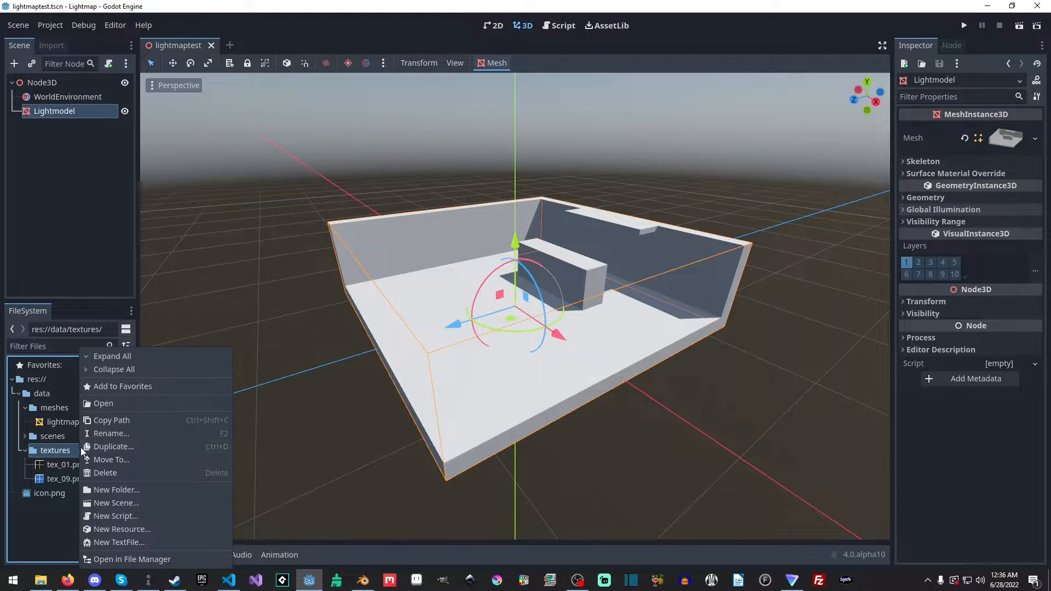
pyautogui.click(143, 527)
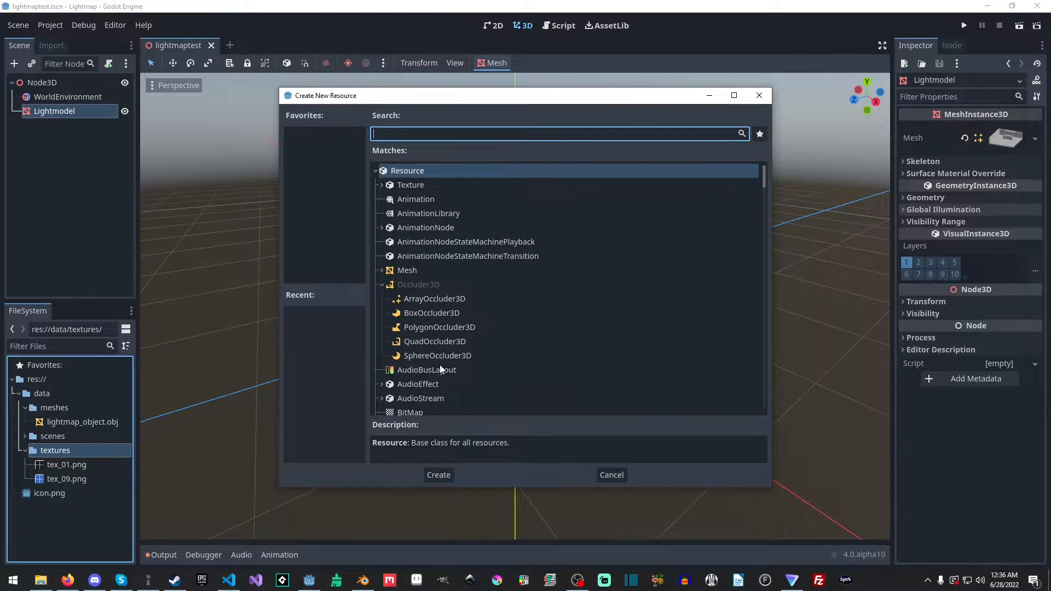
pyautogui.write('mater')
pyautogui.click(428, 292)
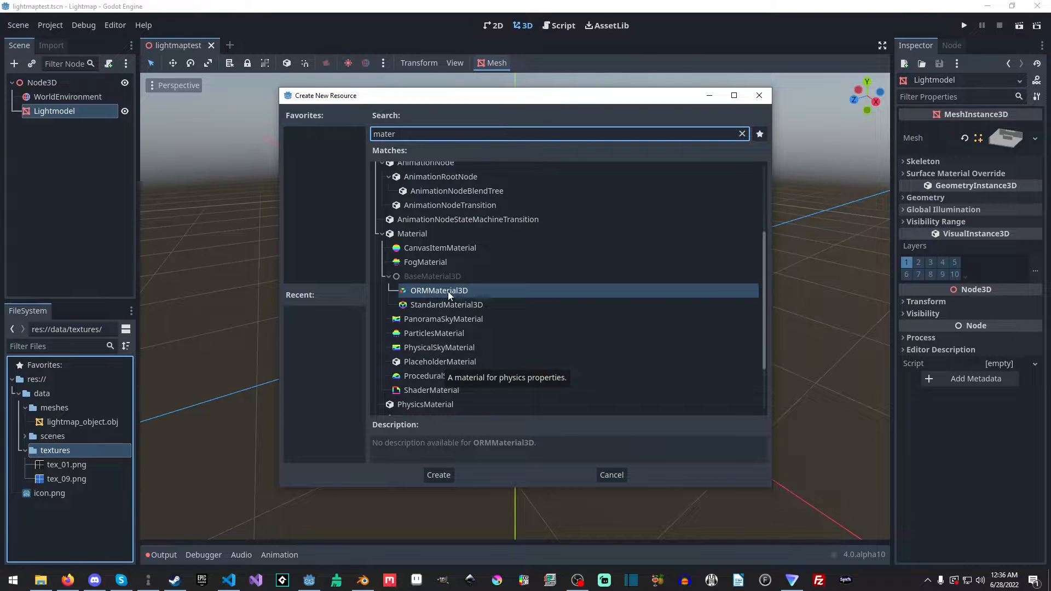
pyautogui.click(458, 305)
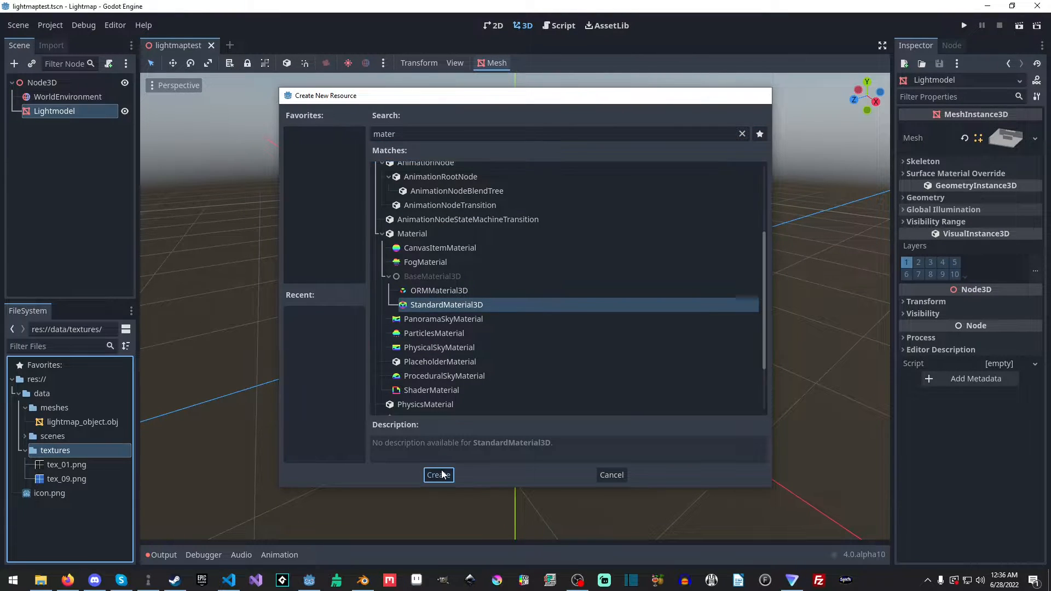
pyautogui.click(435, 475)
pyautogui.write('mat')
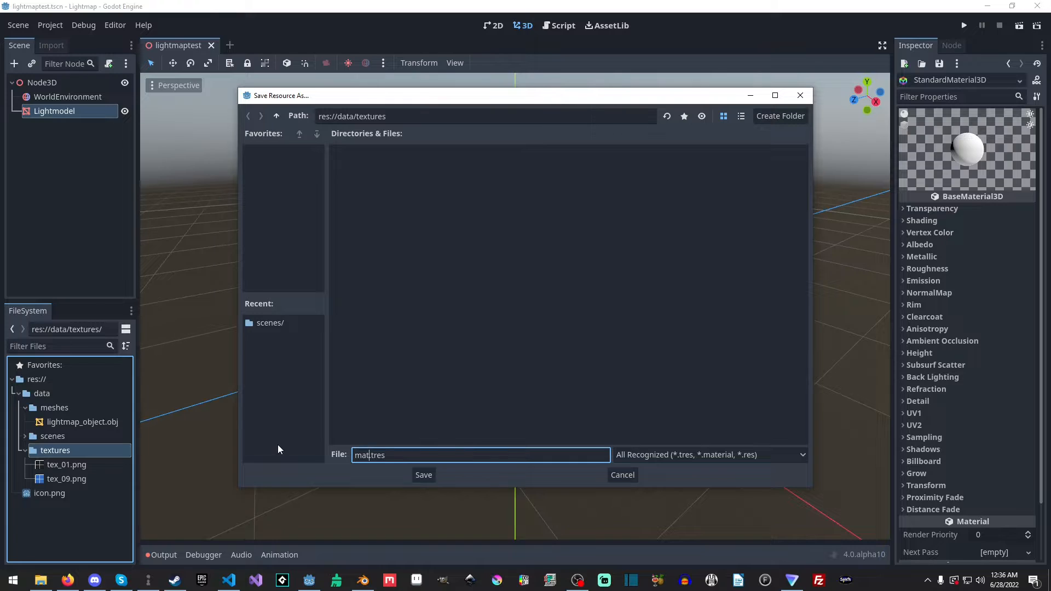
pyautogui.write('1')
pyautogui.click(424, 474)
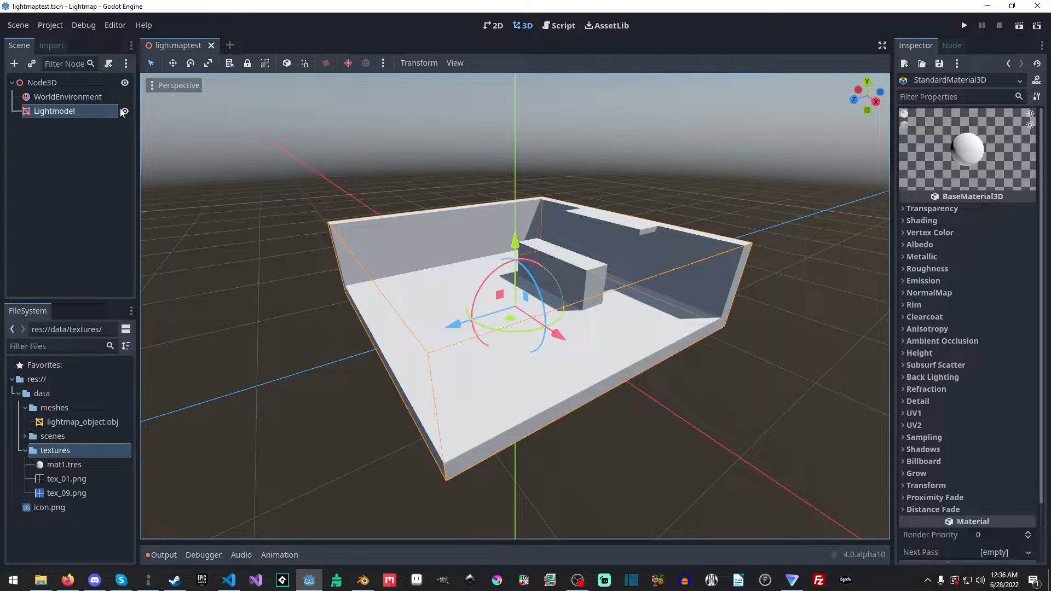
# - Assign mat1.tres as the material of Surface 1 on the Lightmodel's mesh
pyautogui.click(71, 111)
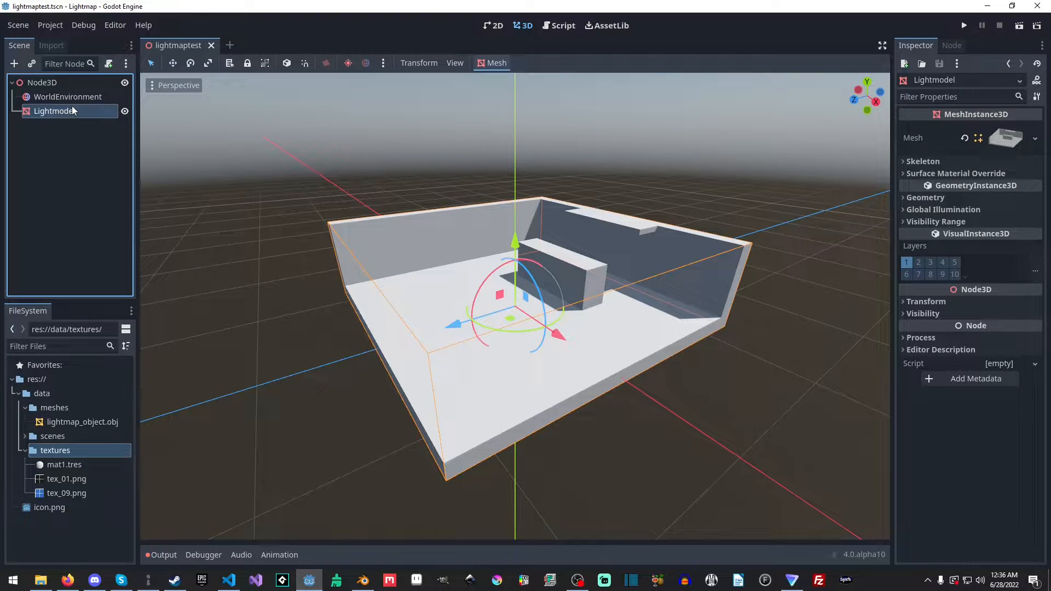
pyautogui.click(1017, 140)
pyautogui.click(942, 360)
pyautogui.scroll(-3, 937, 345)
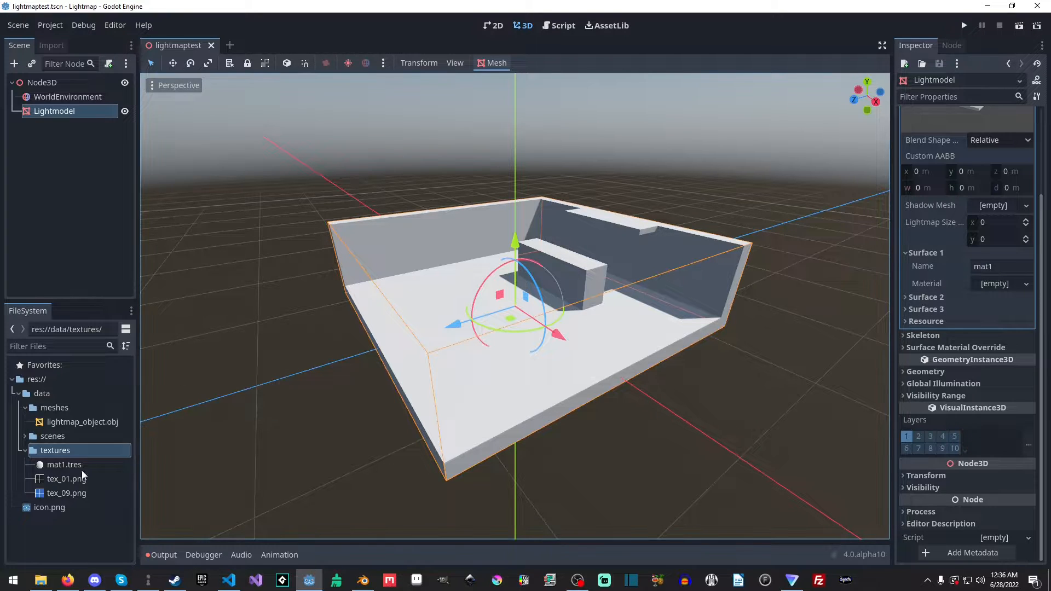
pyautogui.moveTo(53, 467); pyautogui.dragTo(1002, 284)
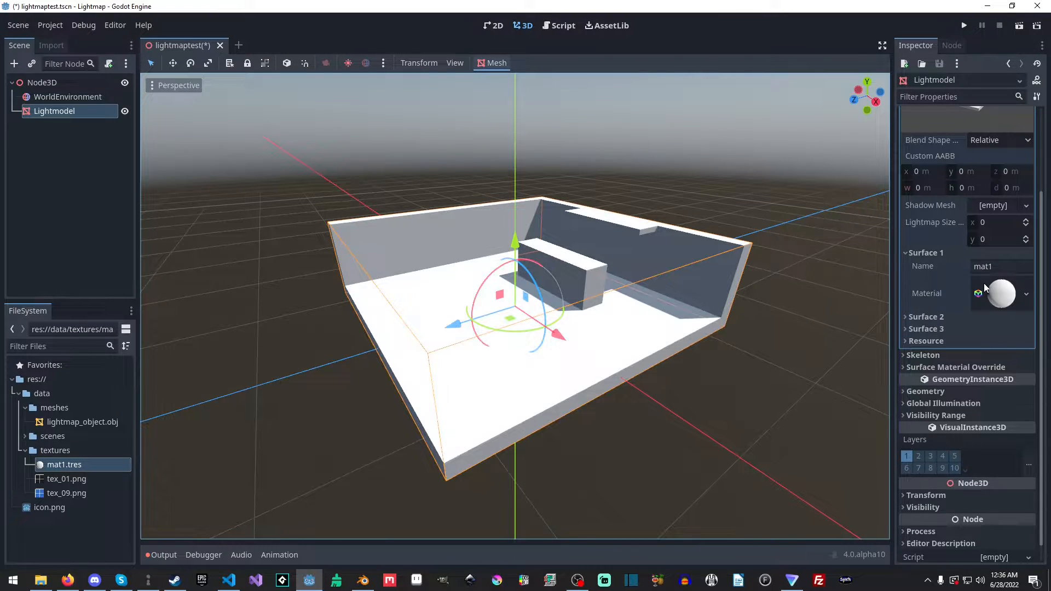
# - Use tex_01.png as the albedo texture of the Surface 1 material
pyautogui.click(1011, 296)
pyautogui.scroll(-3, 1010, 306)
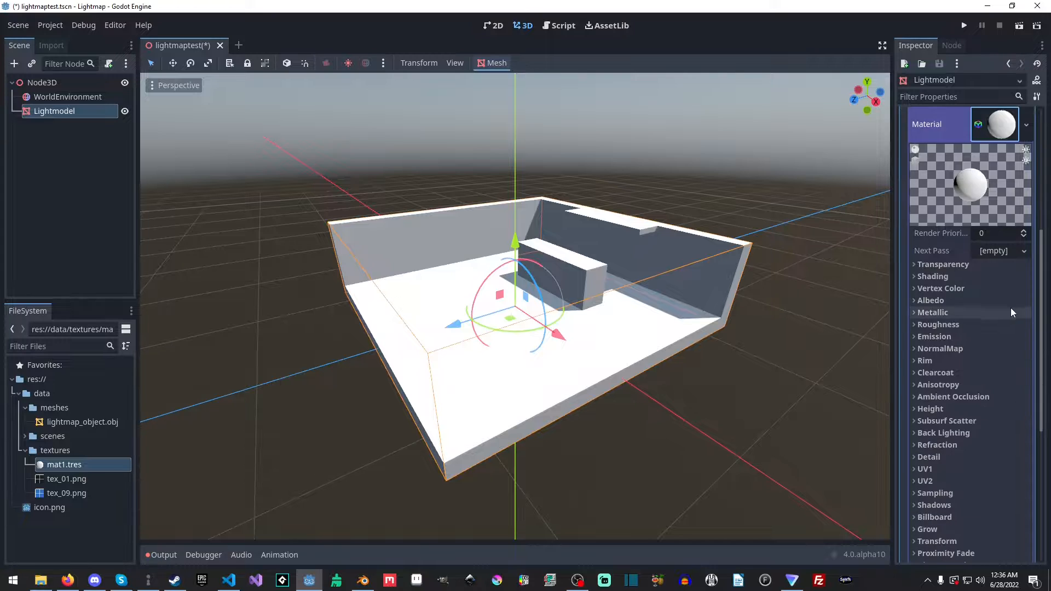
pyautogui.click(931, 300)
pyautogui.moveTo(66, 479); pyautogui.dragTo(994, 331)
# - Enable triplanar mapping for UV1 on the Surface 1 material and try out the world triplanar option
pyautogui.moveTo(630, 312); pyautogui.dragTo(580, 280, button='middle')
pyautogui.scroll(-4, 955, 468)
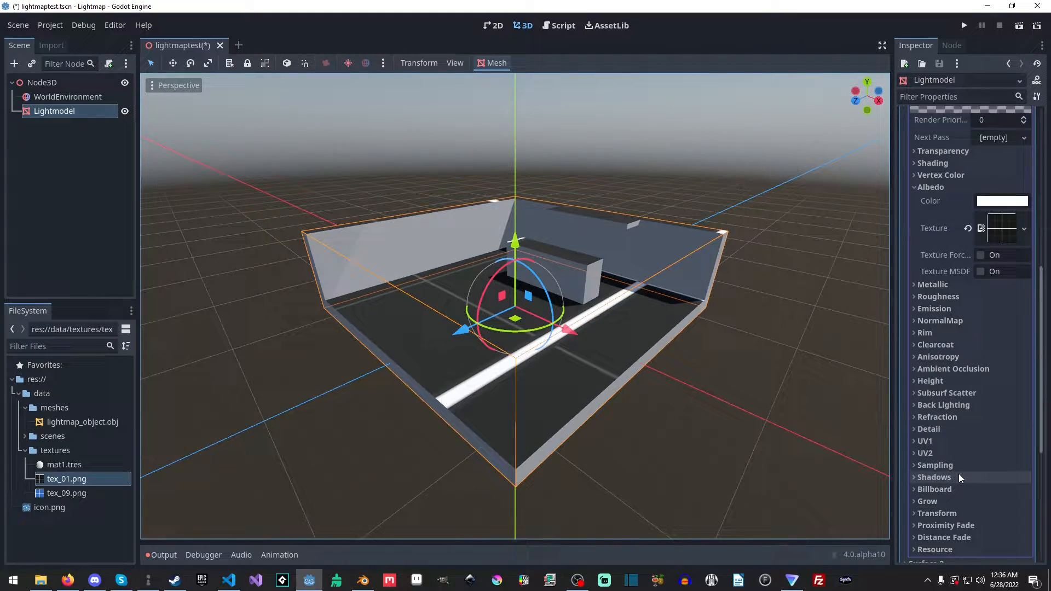
pyautogui.click(946, 441)
pyautogui.click(980, 516)
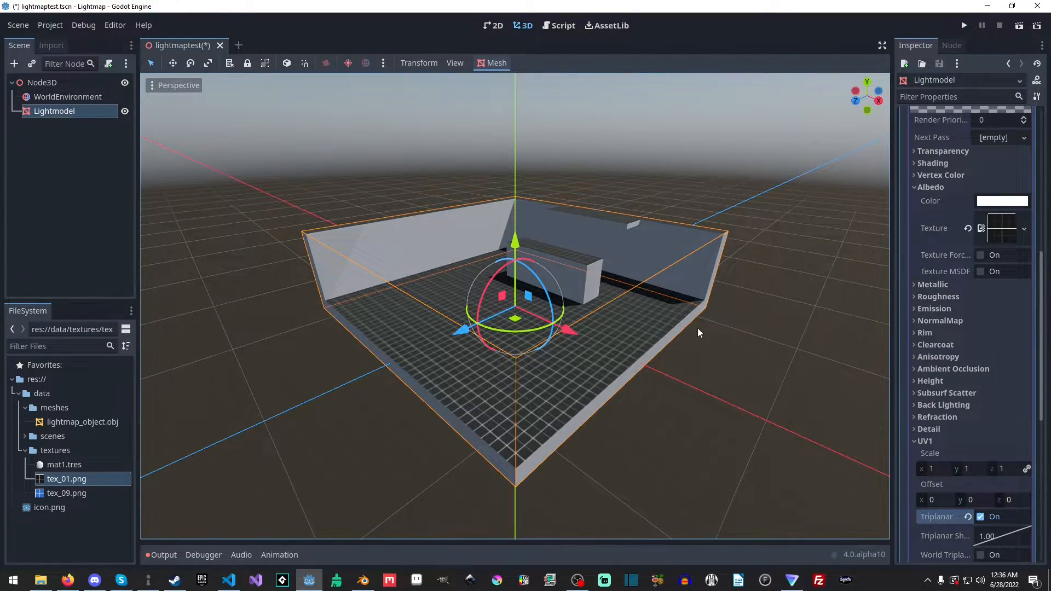
pyautogui.scroll(3, 698, 327)
pyautogui.click(984, 555)
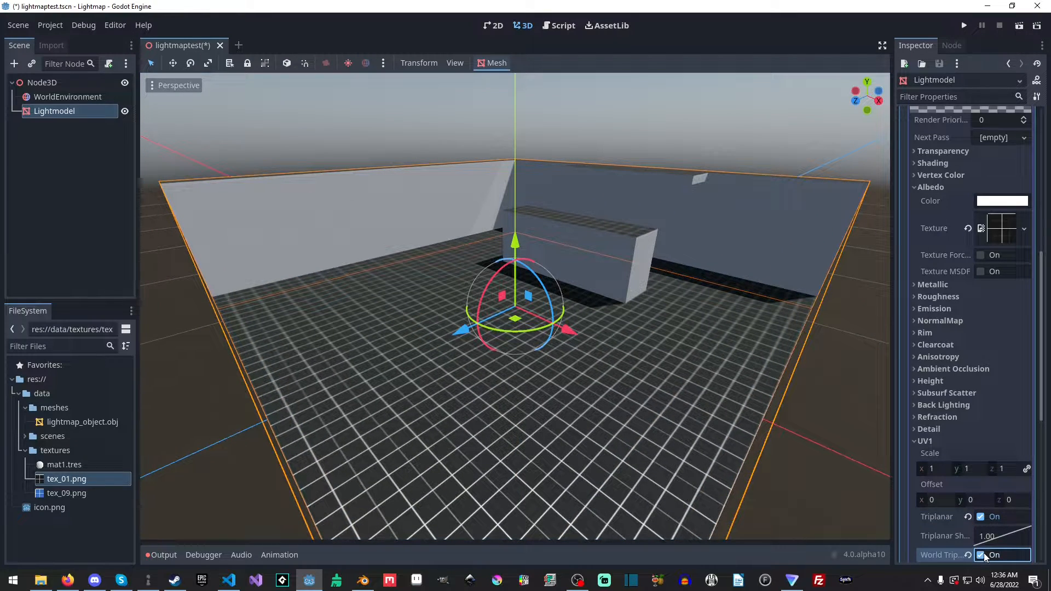
# - Set the UV1 scale of the Surface 1 material to 0.5 on all axes
pyautogui.click(941, 469)
pyautogui.write('0.5')
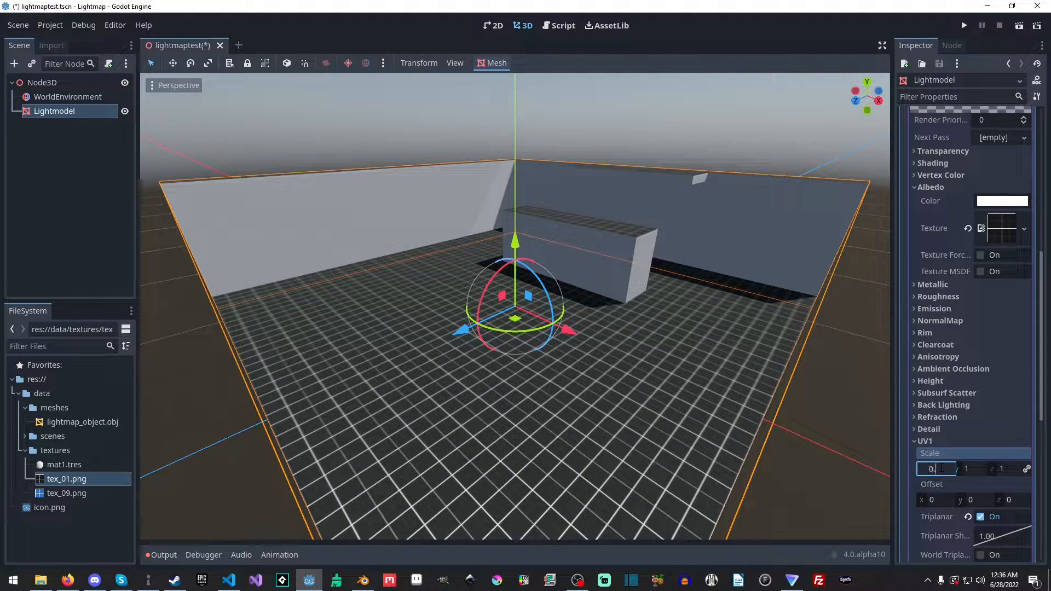
pyautogui.press('Return')
pyautogui.scroll(-5, 976, 449)
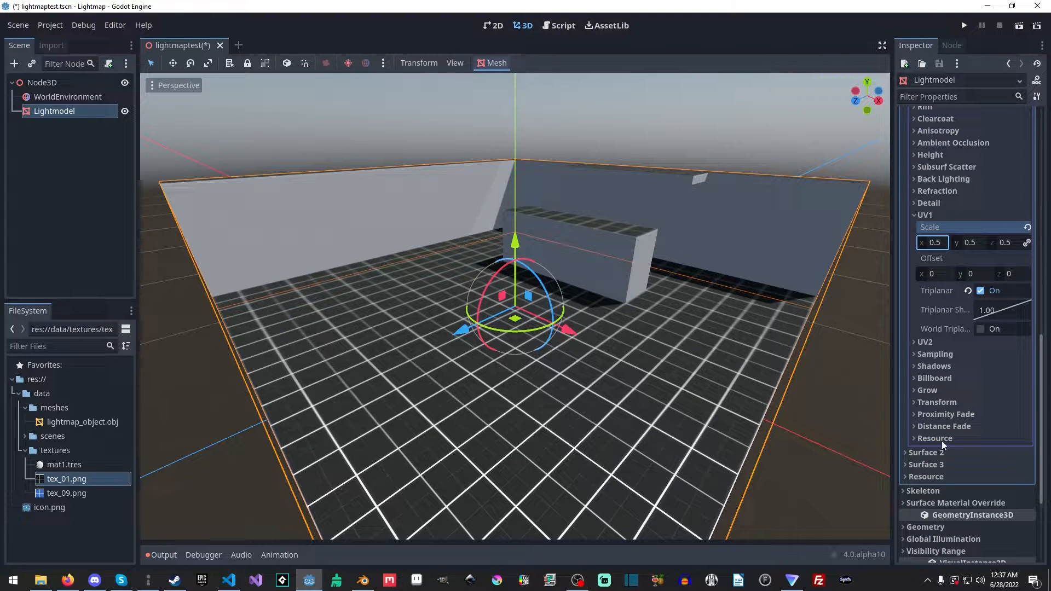
# - Set the sampling filter of the Surface 1 material to Linear Mipmap Anisotropic and check the floor texture from another angle
pyautogui.click(950, 357)
pyautogui.click(1002, 368)
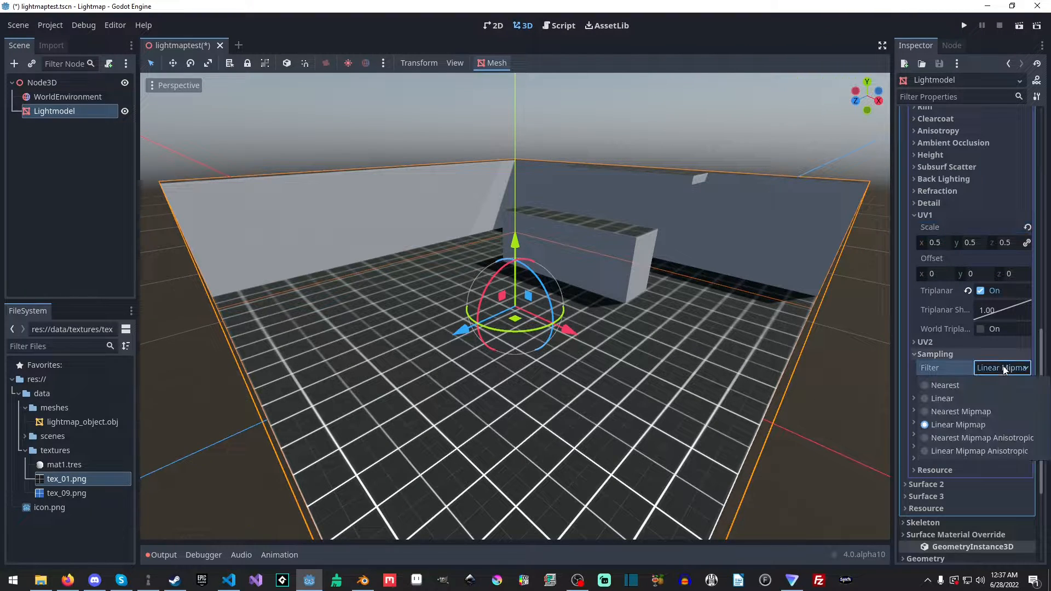
pyautogui.click(977, 452)
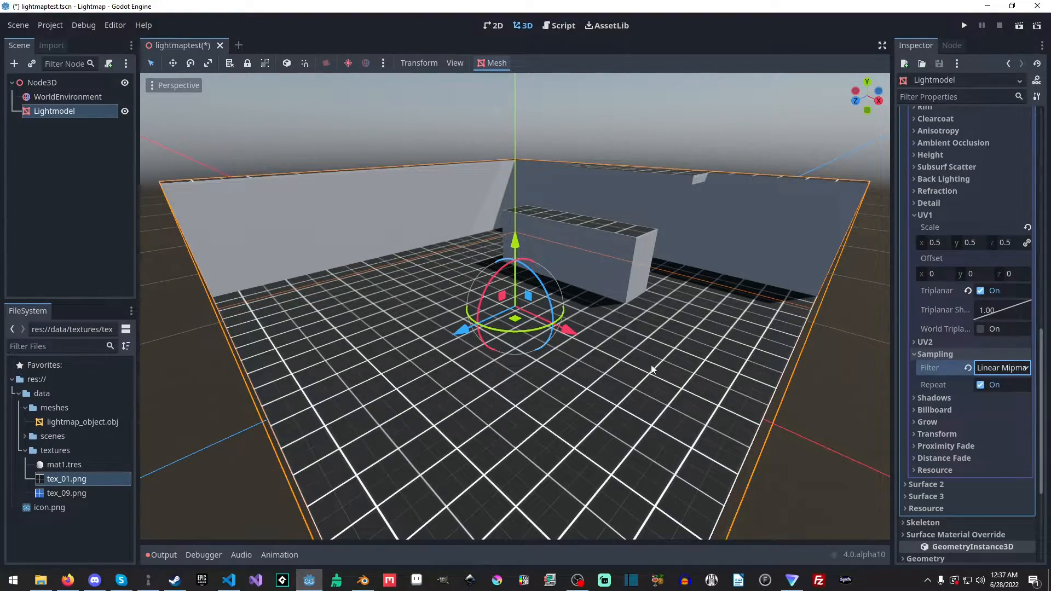
pyautogui.moveTo(651, 369); pyautogui.dragTo(612, 360, button='middle')
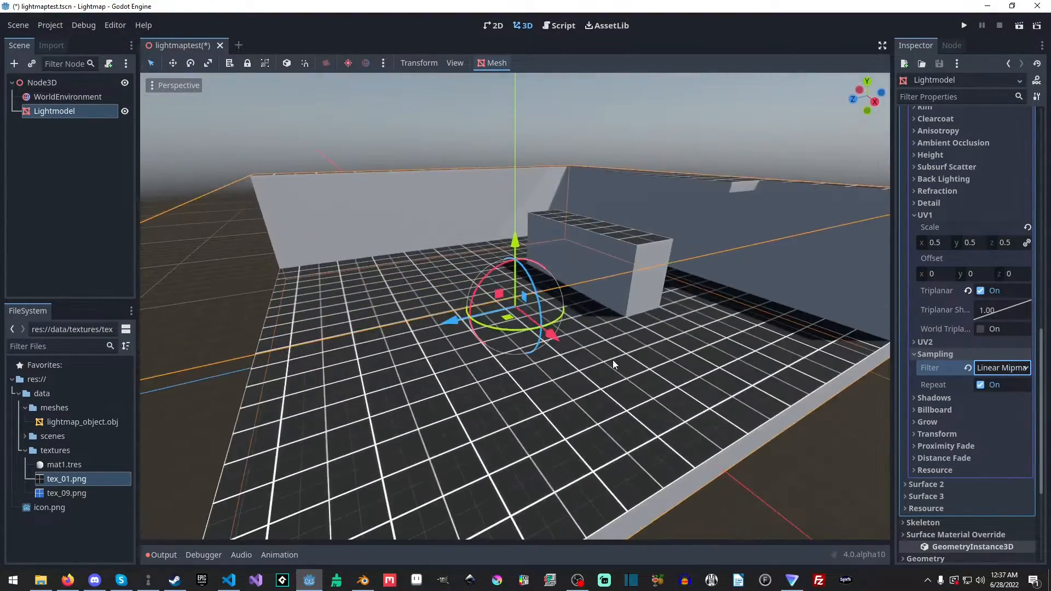
pyautogui.scroll(-5, 632, 356)
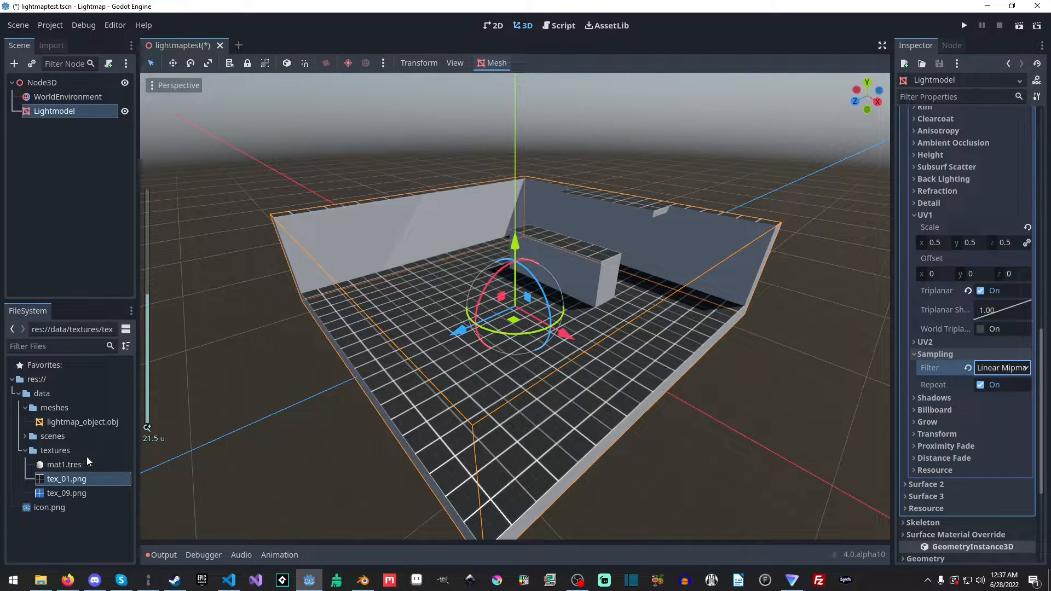
# - Create an ORMMaterial3D resource in the textures folder and save it as mat2.tres
pyautogui.rightClick(70, 455)
pyautogui.click(119, 529)
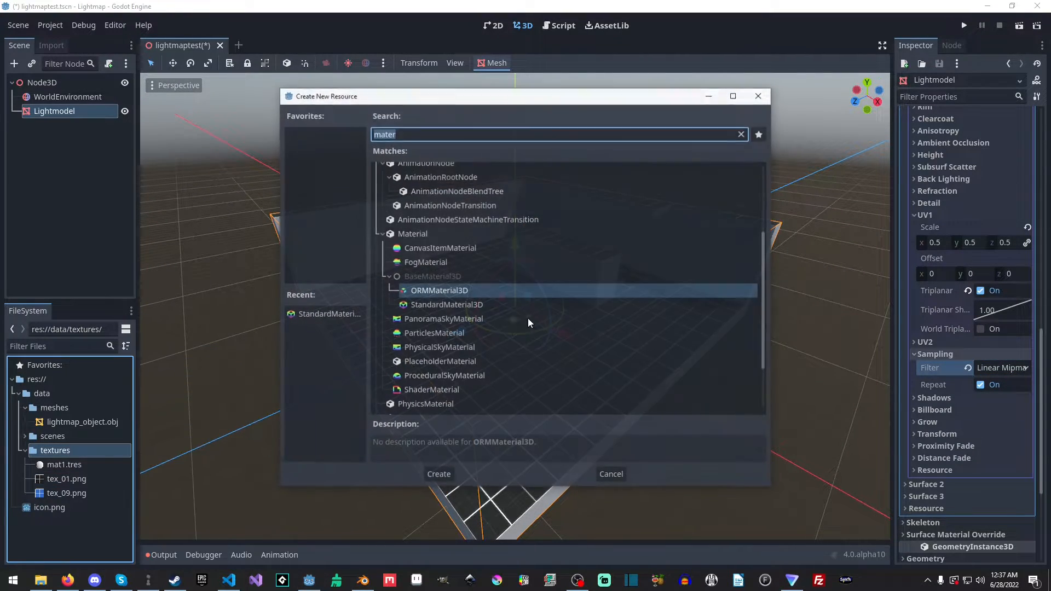
pyautogui.doubleClick(449, 290)
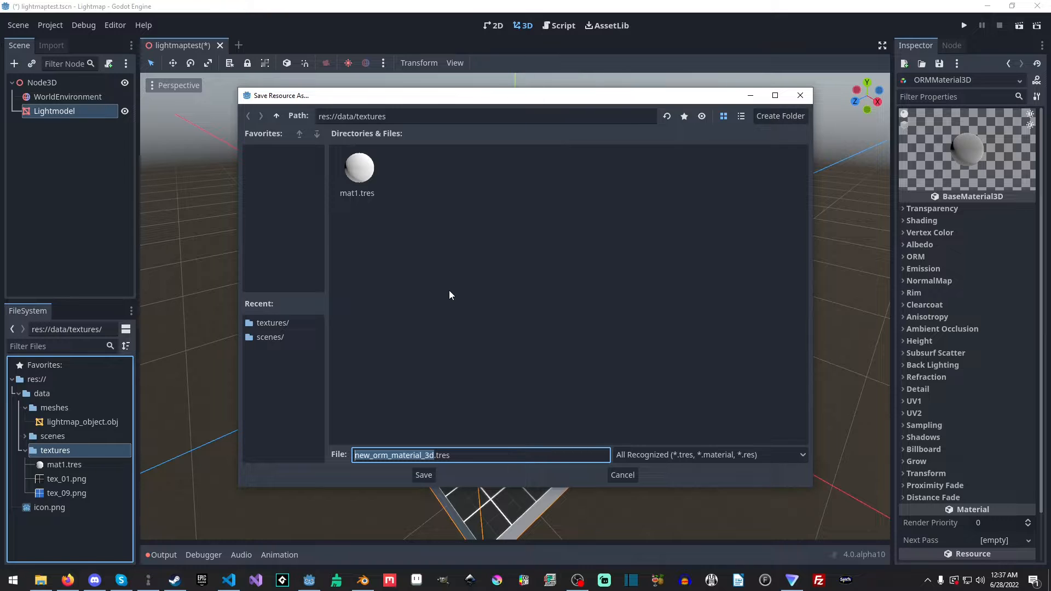
pyautogui.write('mat2')
pyautogui.press('Return')
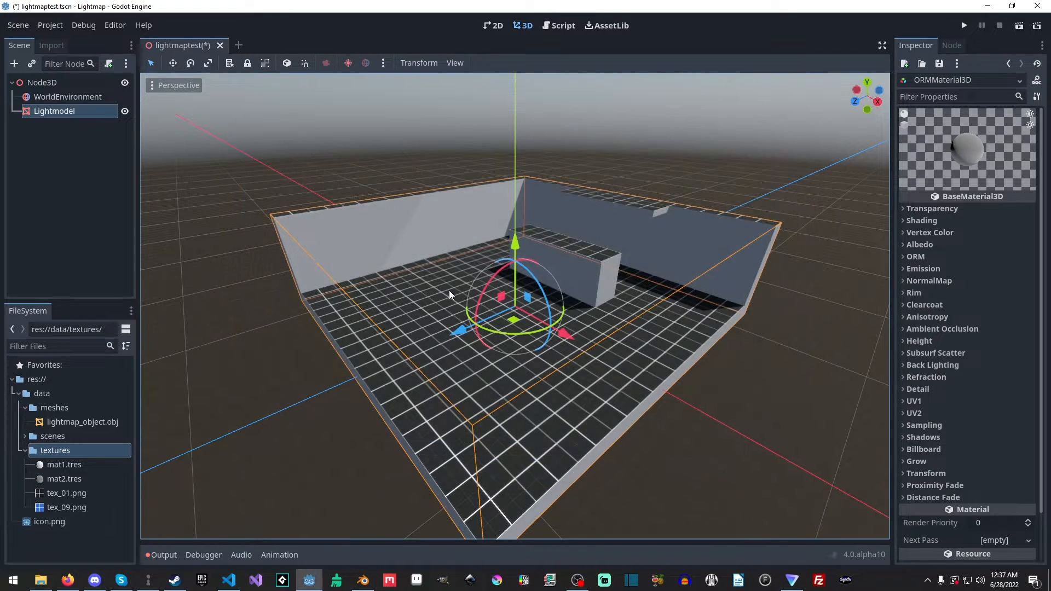
# - Assign the ORM material mat2.tres to Surface 2 of the Lightmodel's mesh and open its properties
pyautogui.click(81, 113)
pyautogui.scroll(10, 984, 227)
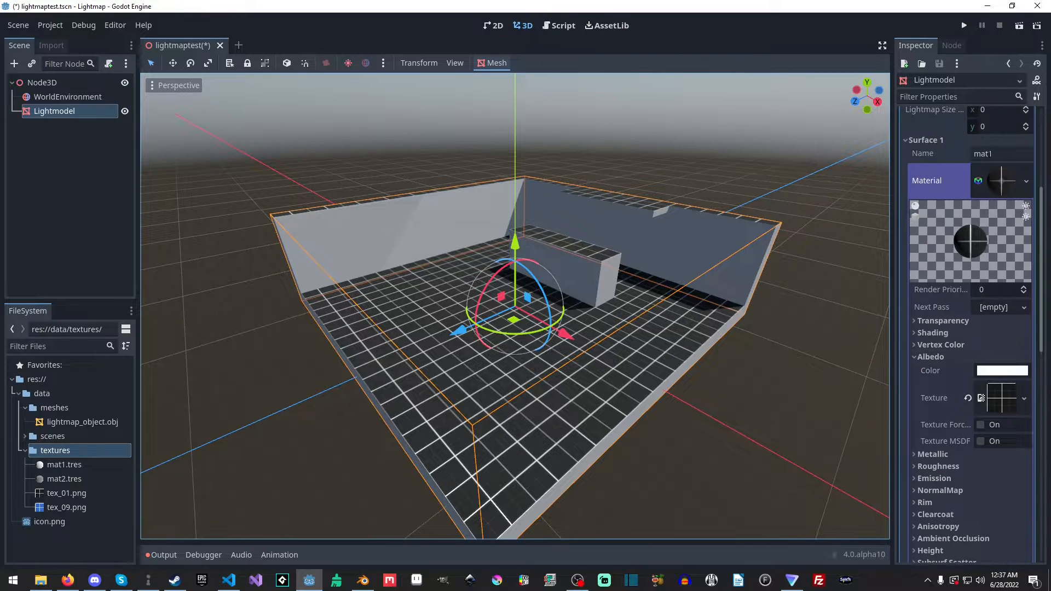
pyautogui.click(1009, 177)
pyautogui.click(954, 297)
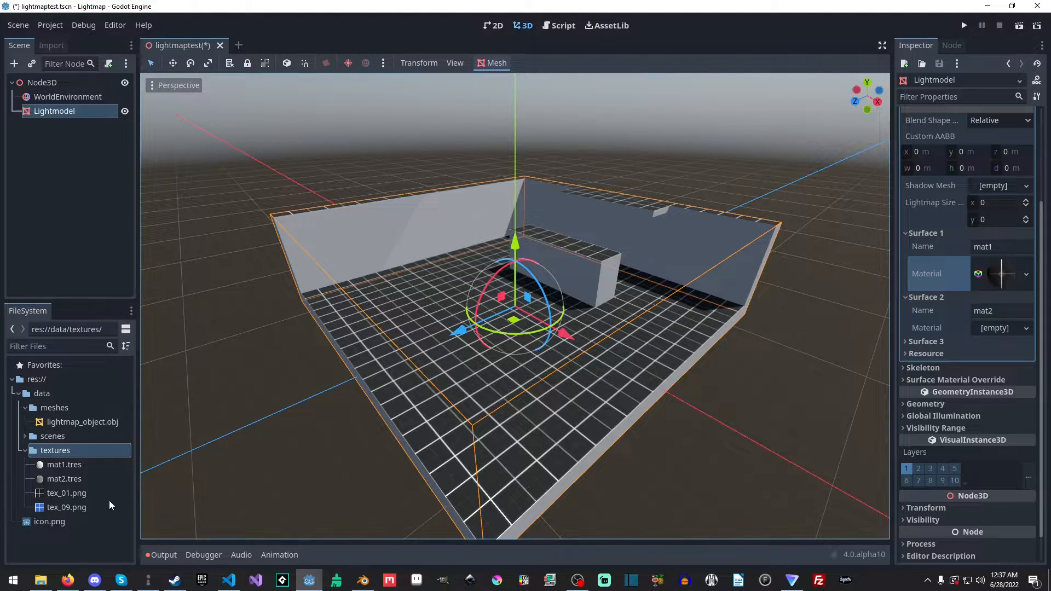
pyautogui.moveTo(66, 479); pyautogui.dragTo(1007, 335)
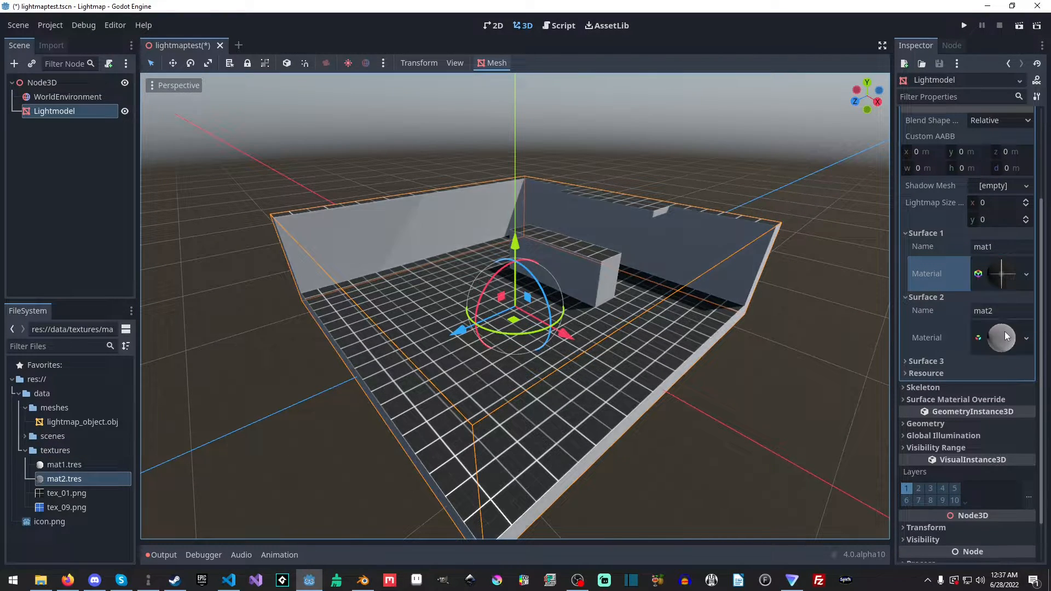
pyautogui.click(1004, 342)
pyautogui.scroll(-5, 1000, 424)
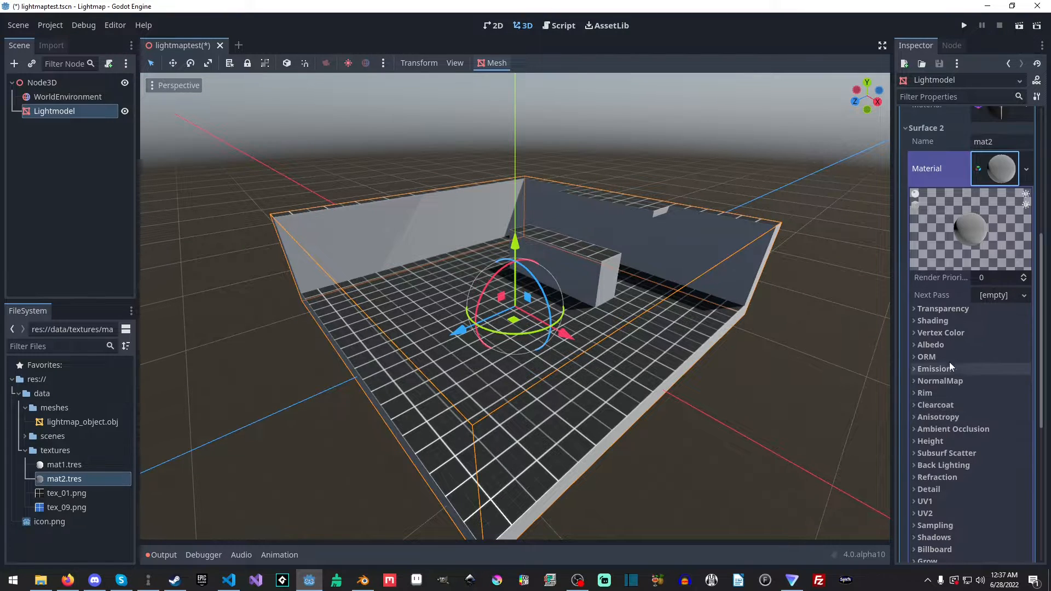
pyautogui.rightClick(78, 478)
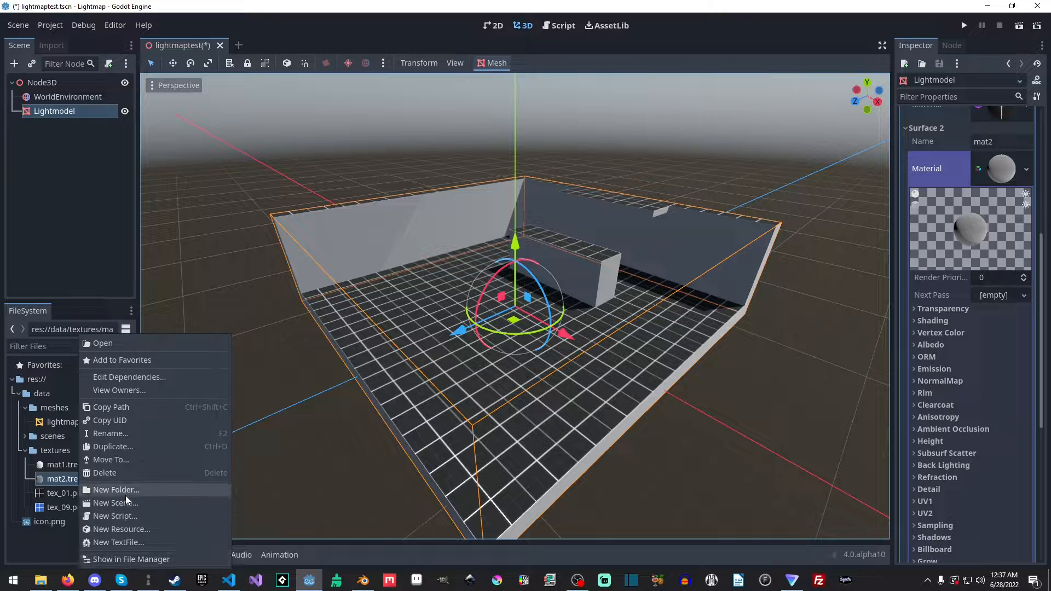
pyautogui.click(131, 530)
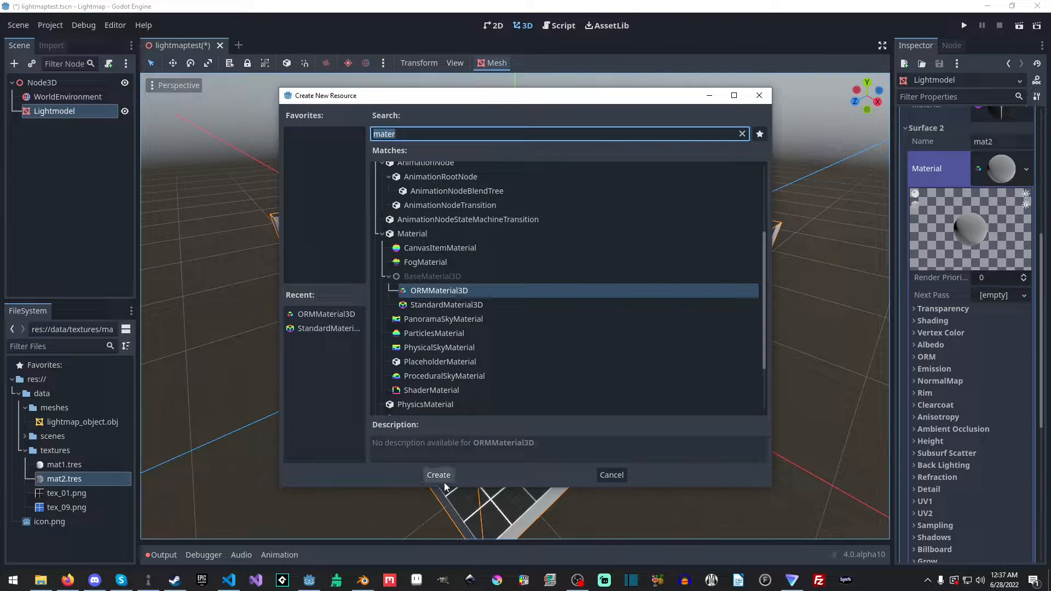
pyautogui.click(625, 480)
pyautogui.press('Delete')
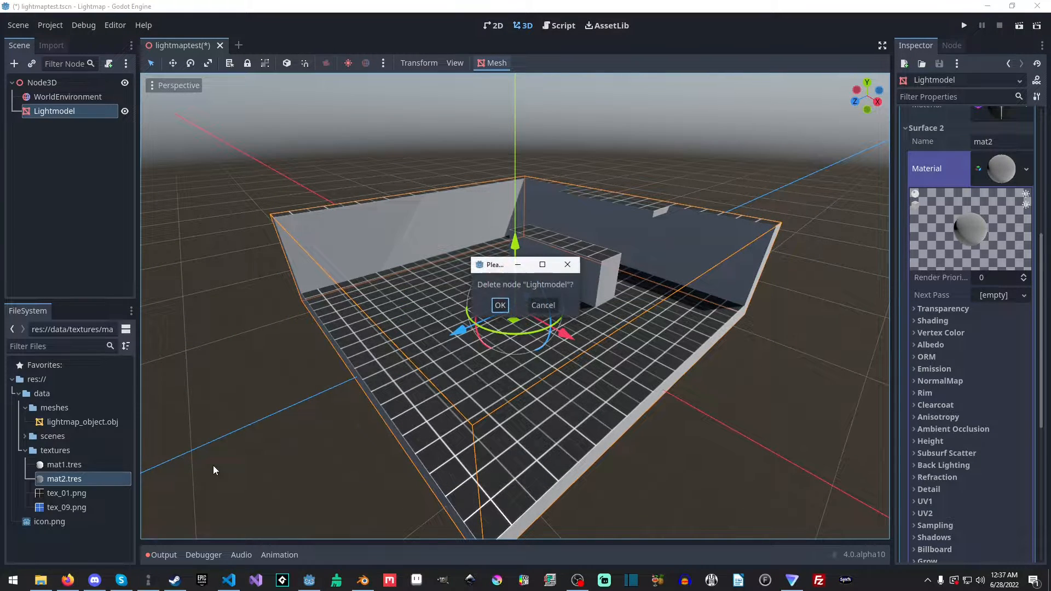
pyautogui.press('Return')
pyautogui.hotkey('ctrl', 'z')
# - Delete the ORM material file mat2.tres from the textures folder
pyautogui.click(60, 479)
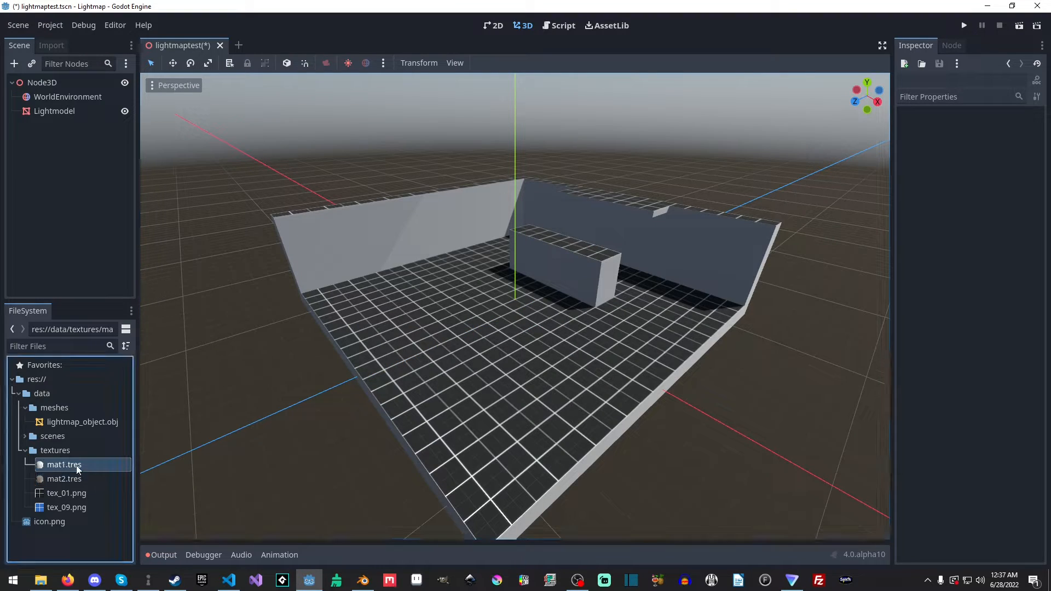
pyautogui.press('Delete')
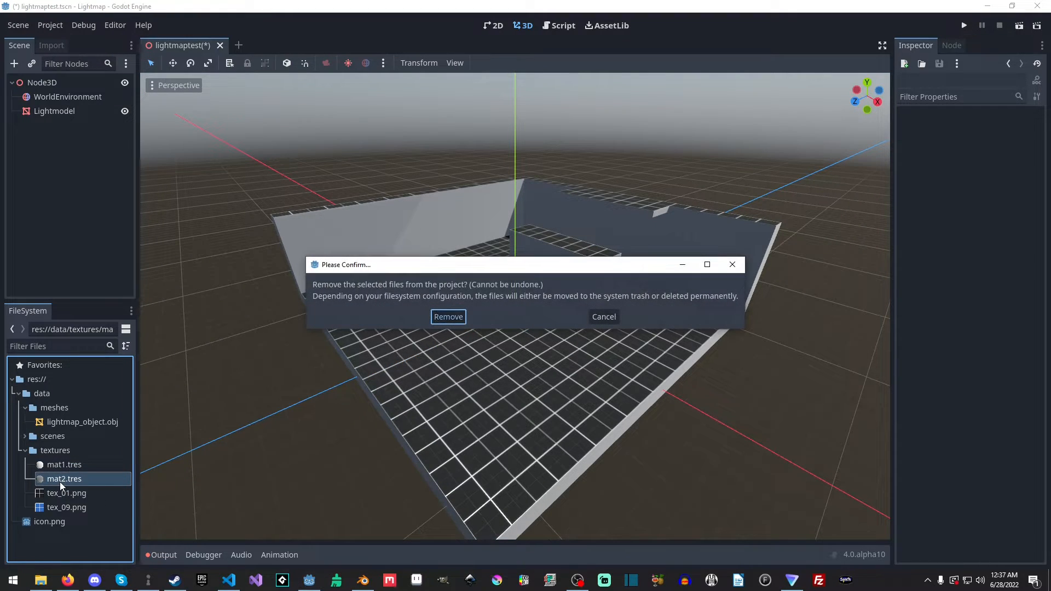
pyautogui.press('Return')
# - Create a StandardMaterial3D saved as mat2.tres in the textures folder and assign it to Surface 2 of the Lightmodel's mesh
pyautogui.rightClick(63, 451)
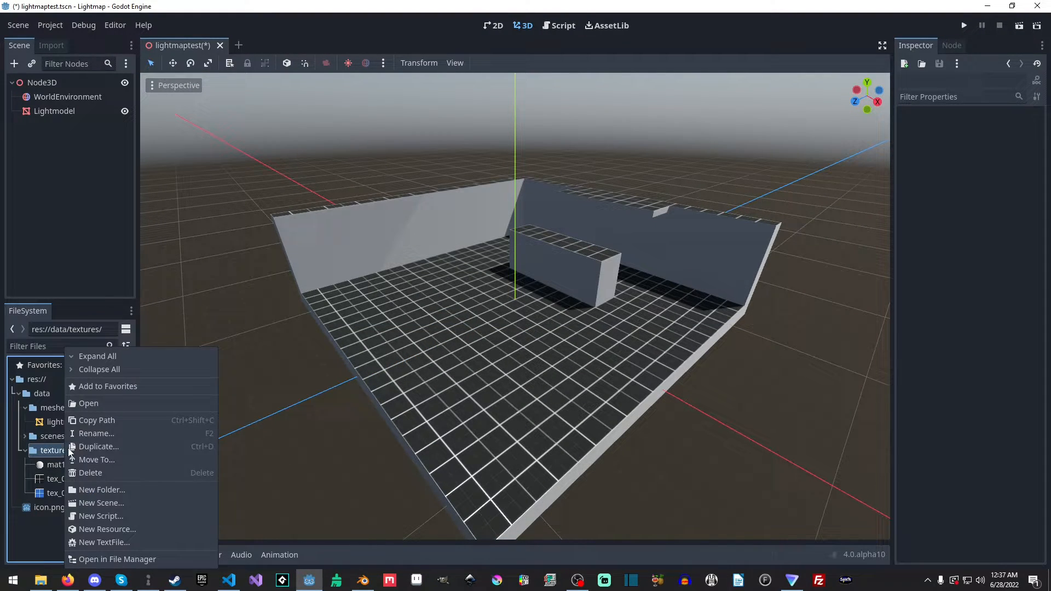
pyautogui.click(114, 531)
pyautogui.doubleClick(315, 330)
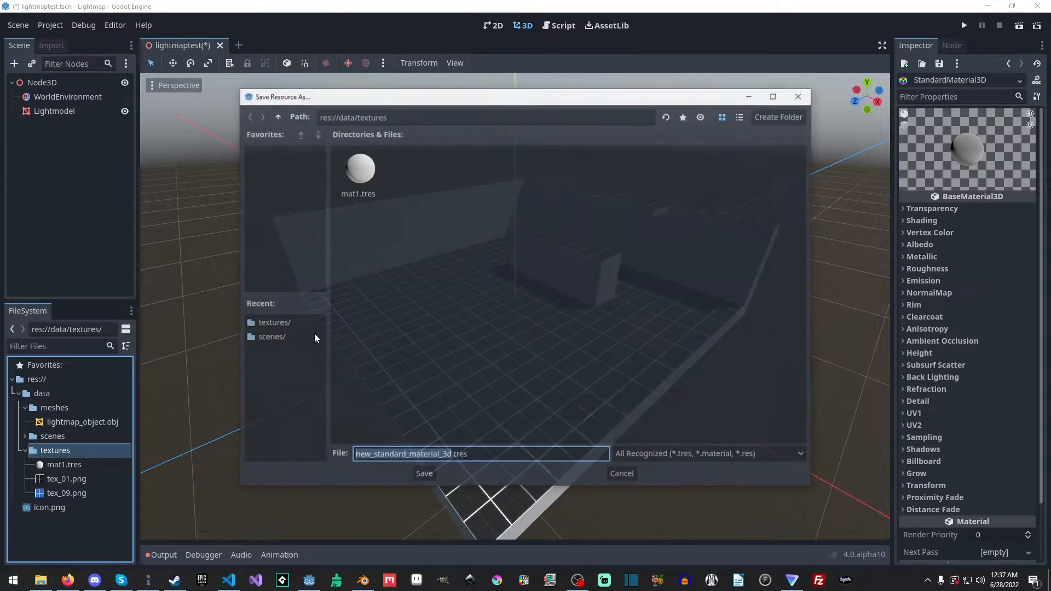
pyautogui.write('mat2')
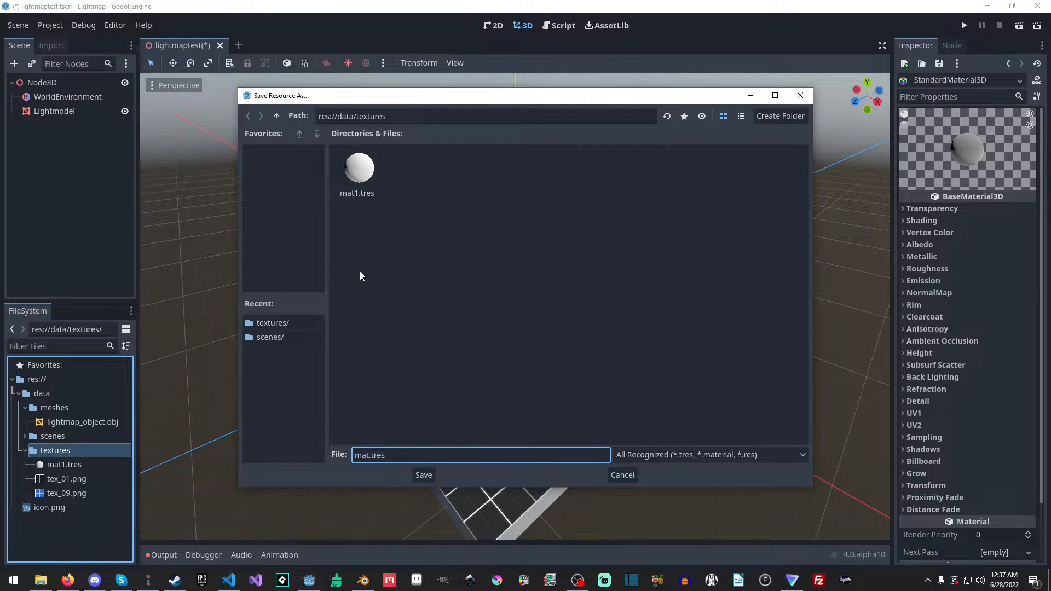
pyautogui.press('Return')
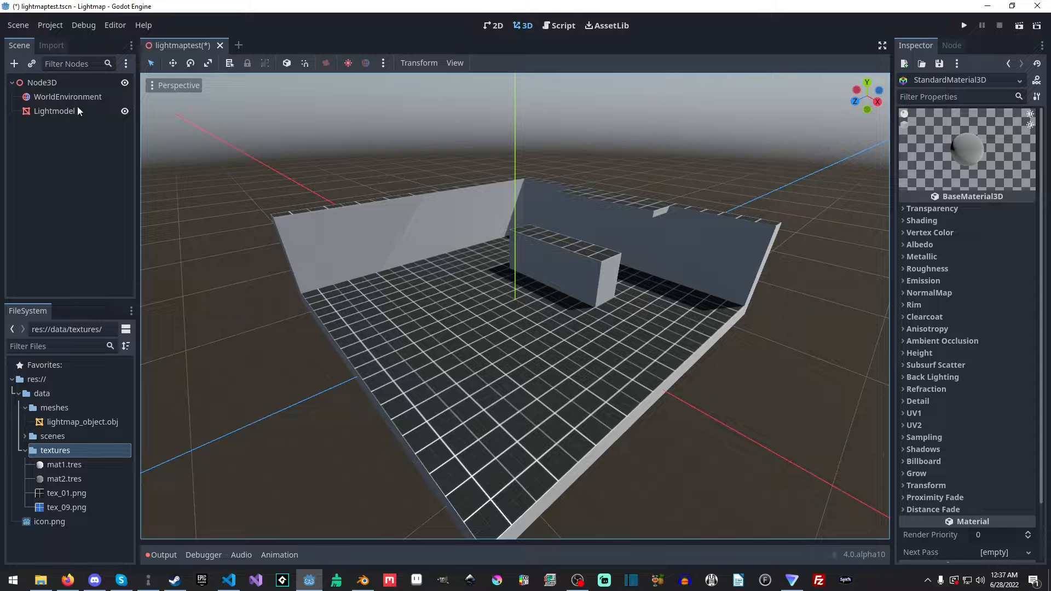
pyautogui.click(359, 271)
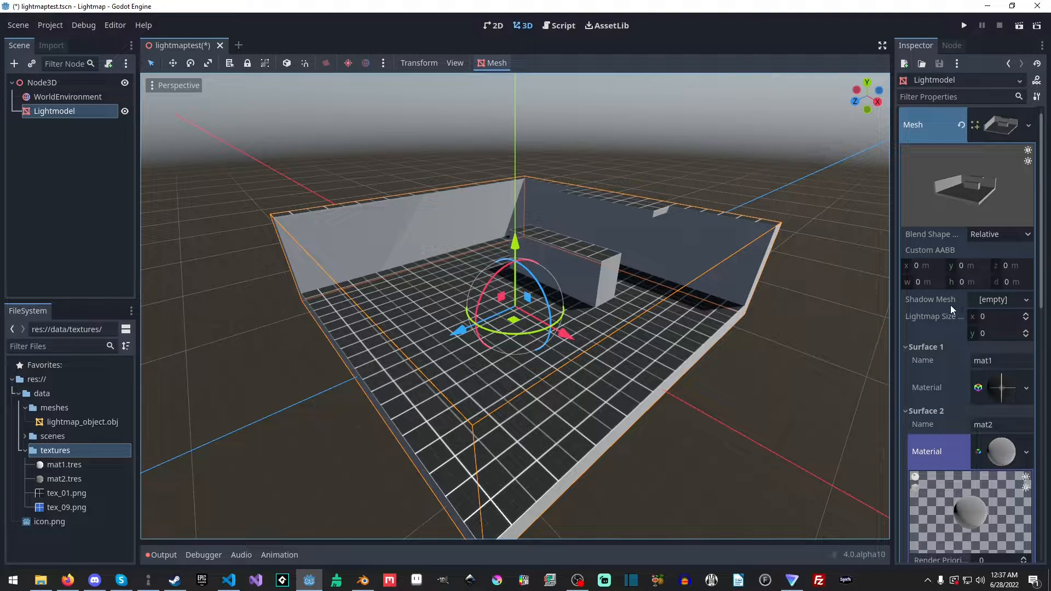
pyautogui.moveTo(62, 476); pyautogui.dragTo(1003, 454)
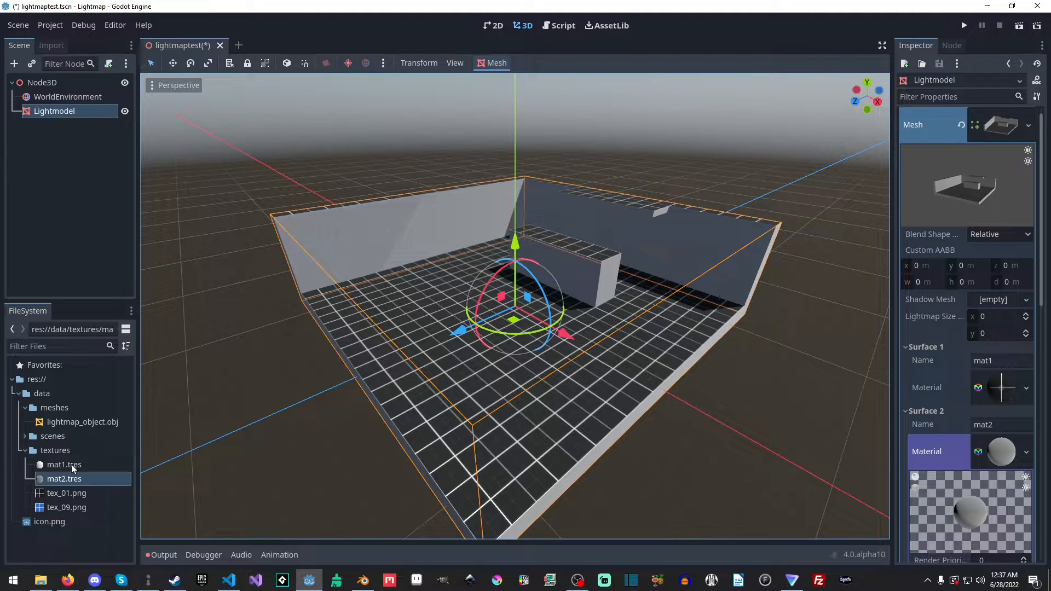
# - Delete mat2.tres from the project and clear the material of Surface 2
pyautogui.click(76, 479)
pyautogui.press('Delete')
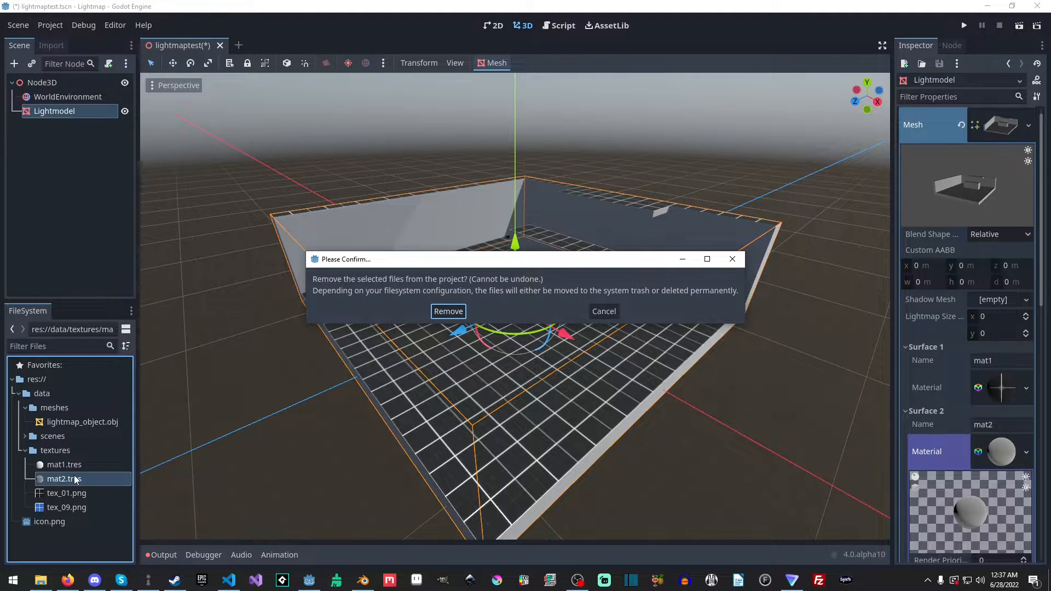
pyautogui.press('Return')
pyautogui.click(1026, 451)
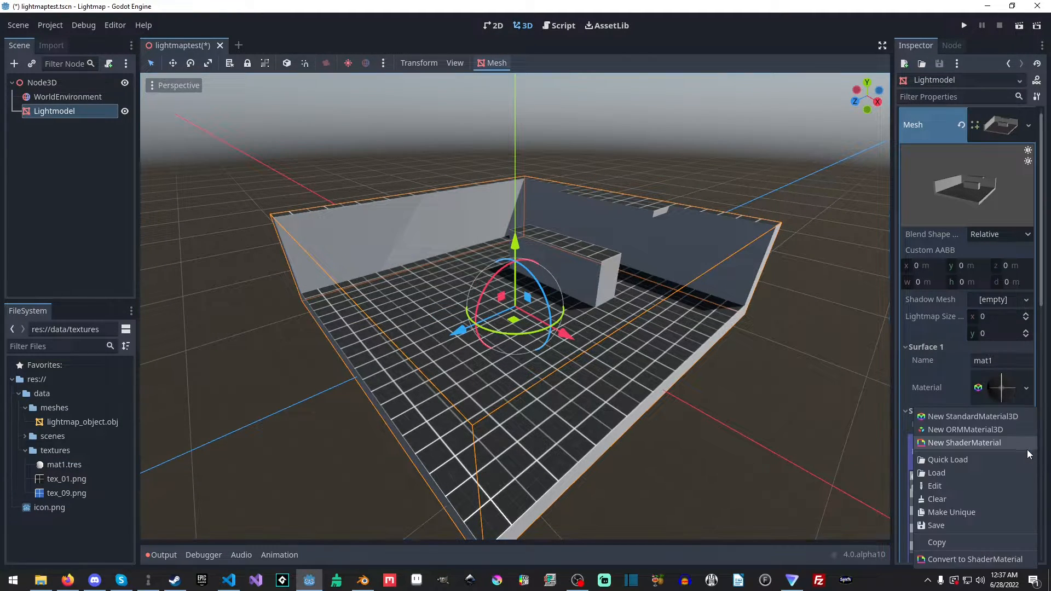
pyautogui.click(962, 501)
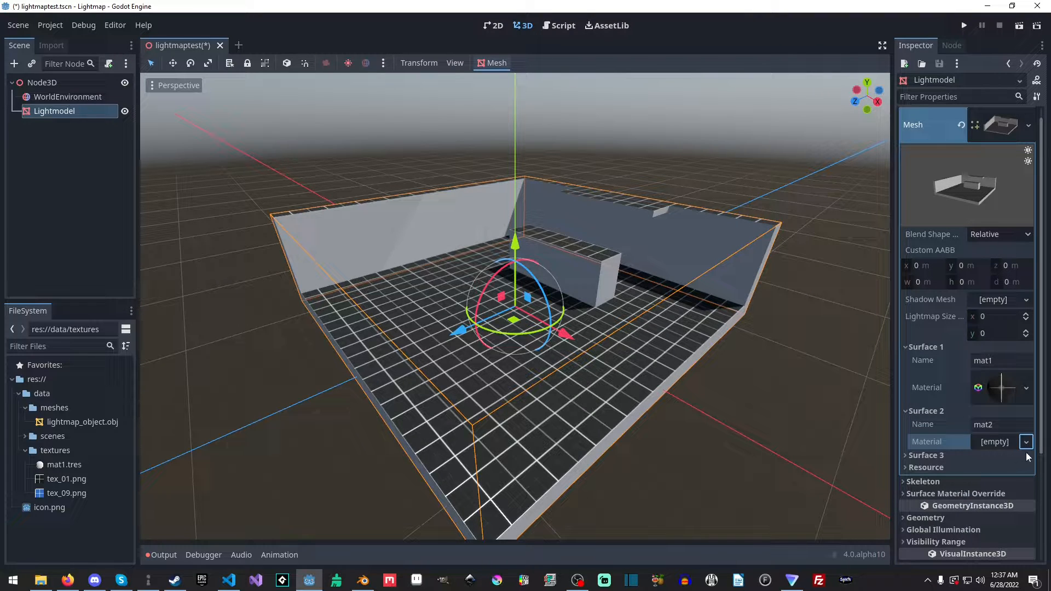
# - Create a new StandardMaterial3D resource in the textures folder, saved as mat2.tres
pyautogui.click(60, 452)
pyautogui.rightClick(75, 454)
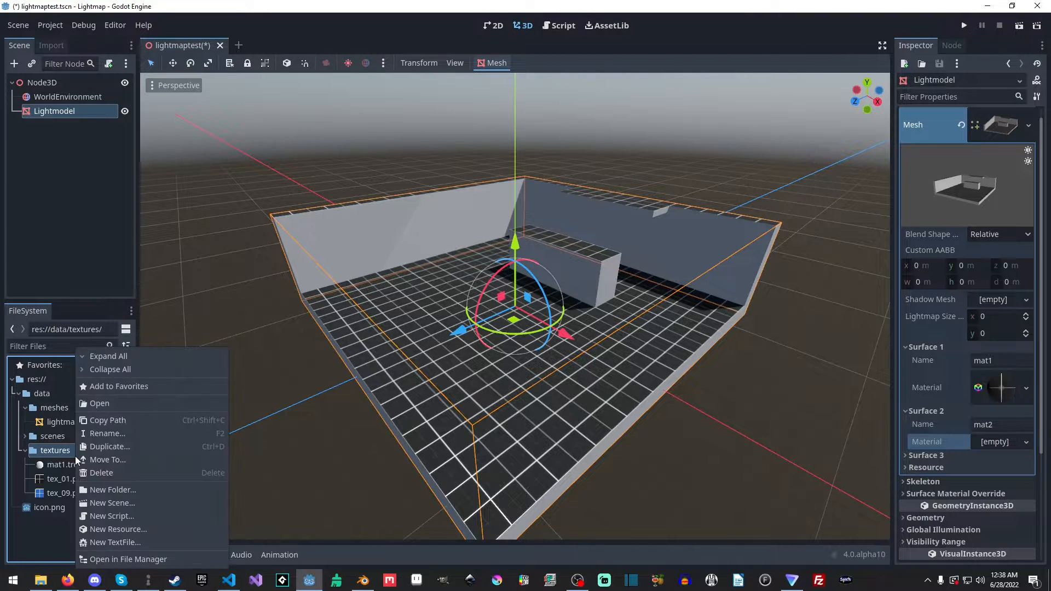
pyautogui.click(136, 529)
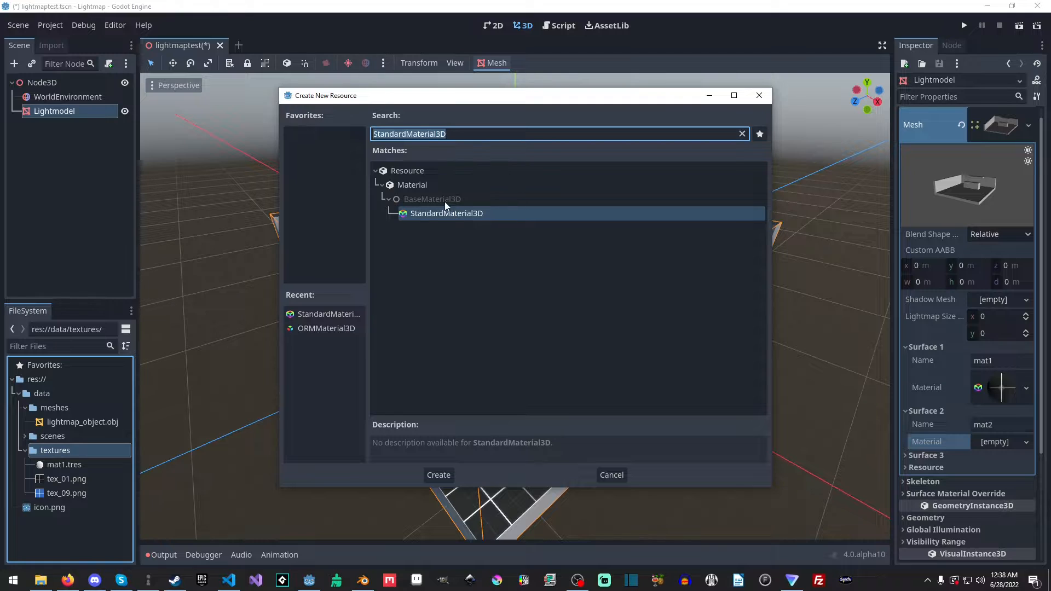
pyautogui.click(457, 213)
pyautogui.click(457, 214)
pyautogui.click(439, 474)
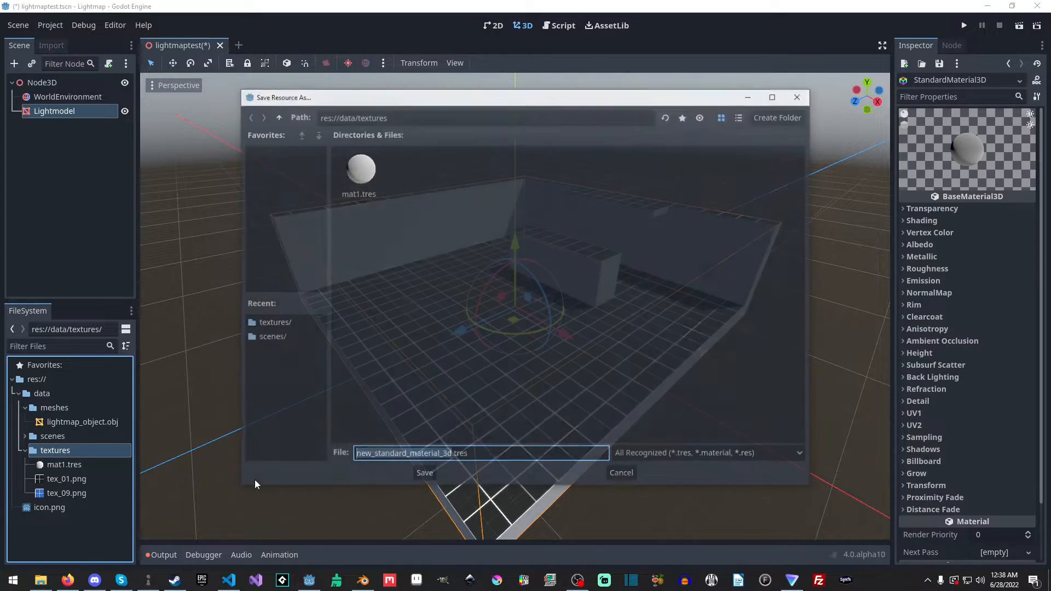
pyautogui.write('mat2')
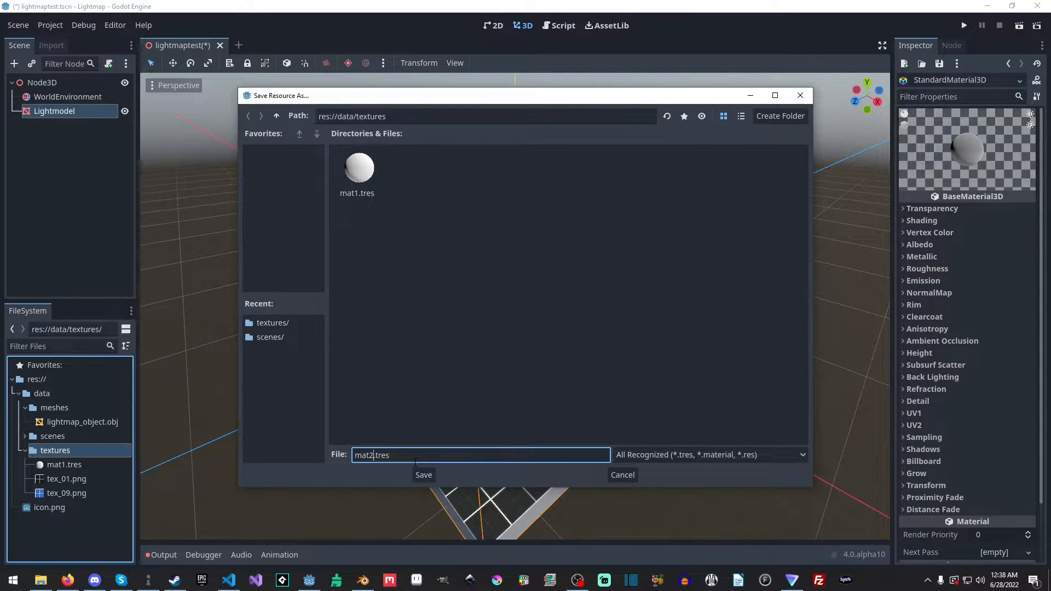
pyautogui.press('Return')
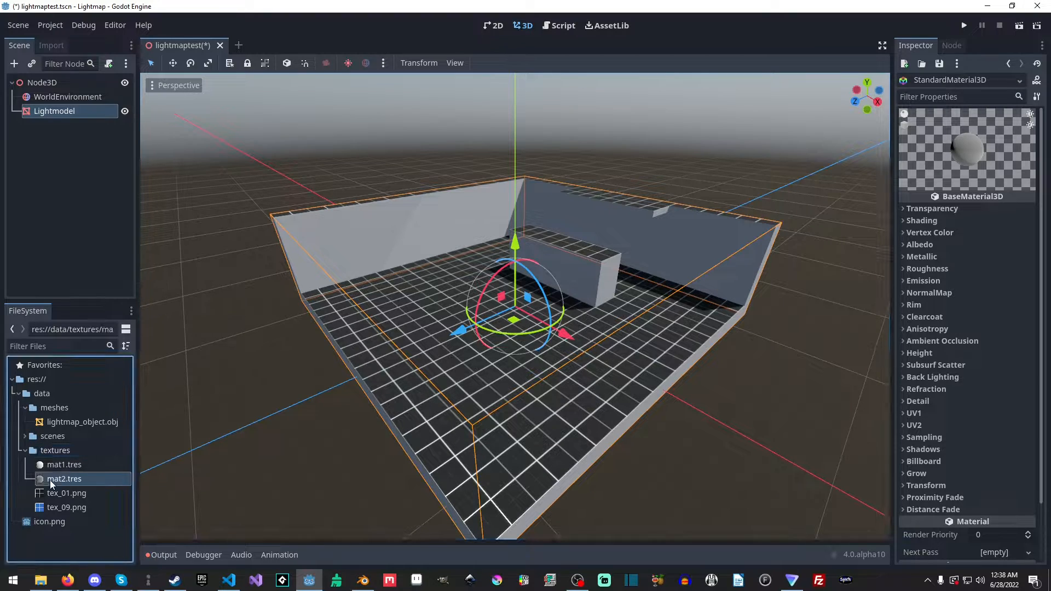
# - Assign the new mat2.tres as the material of Surface 2 on the Lightmodel's mesh
pyautogui.click(66, 480)
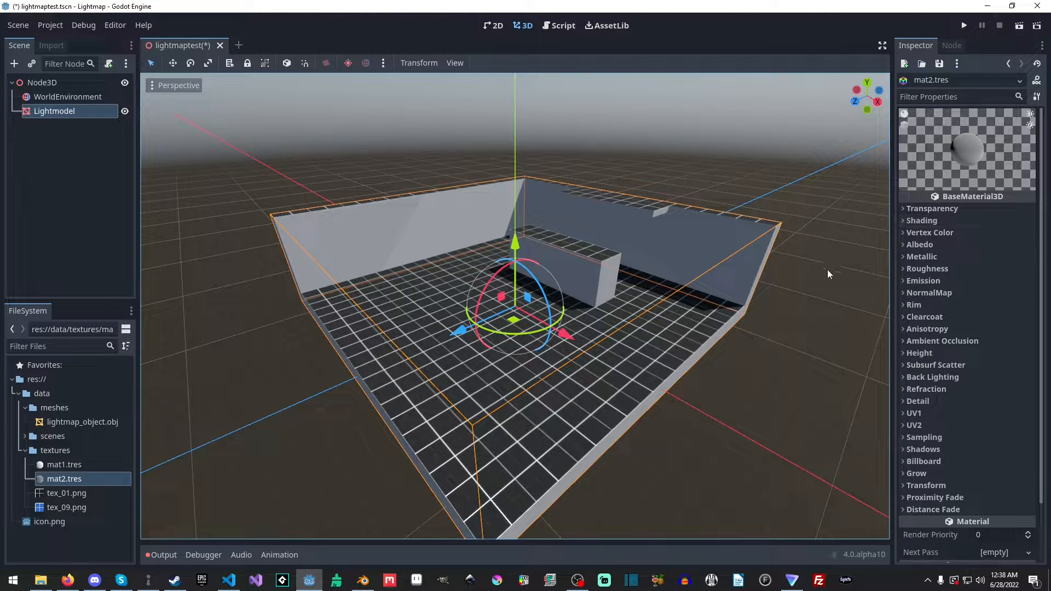
pyautogui.click(736, 268)
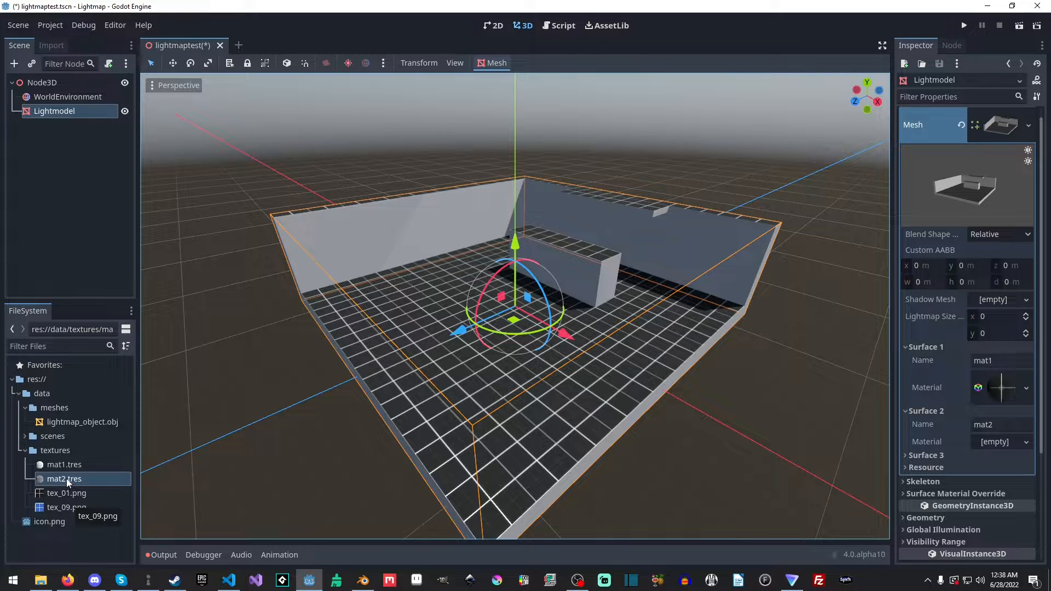
pyautogui.moveTo(67, 479); pyautogui.dragTo(1001, 445)
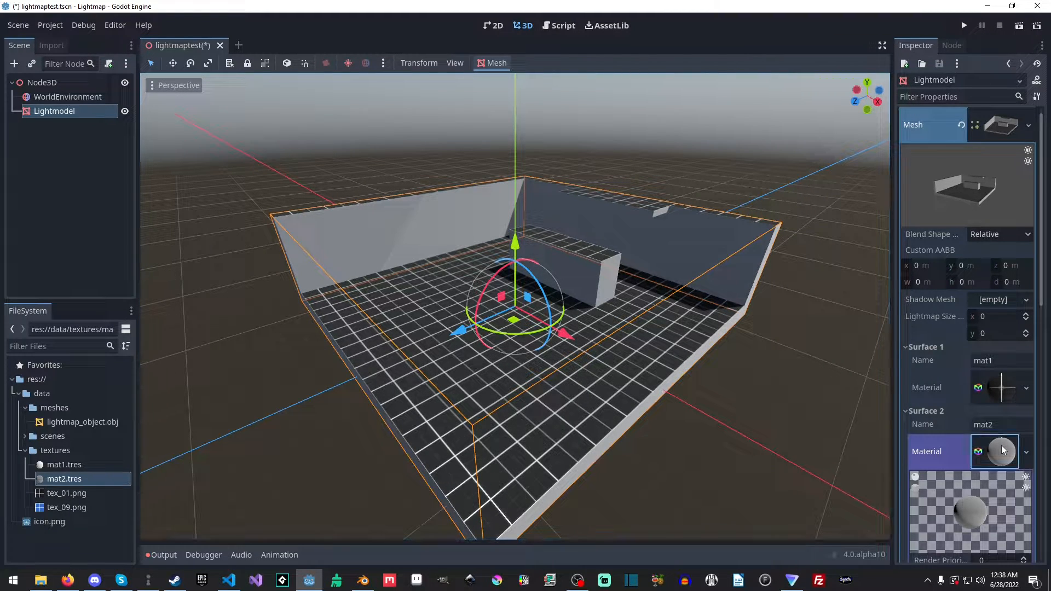
# - Set tex_09.png as the albedo texture of the mat2 material on Surface 2
pyautogui.click(1001, 445)
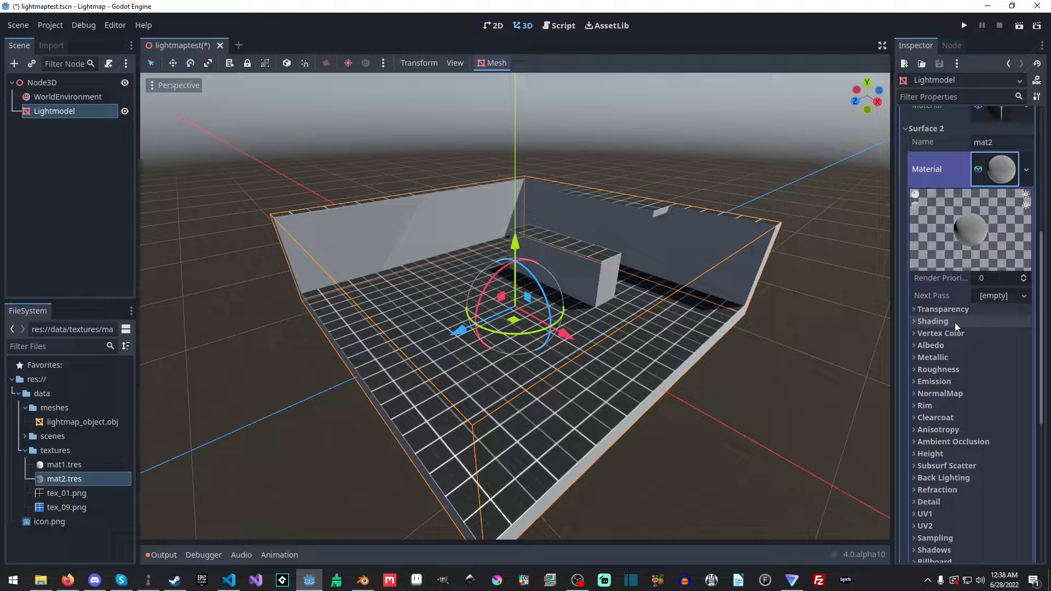
pyautogui.click(951, 344)
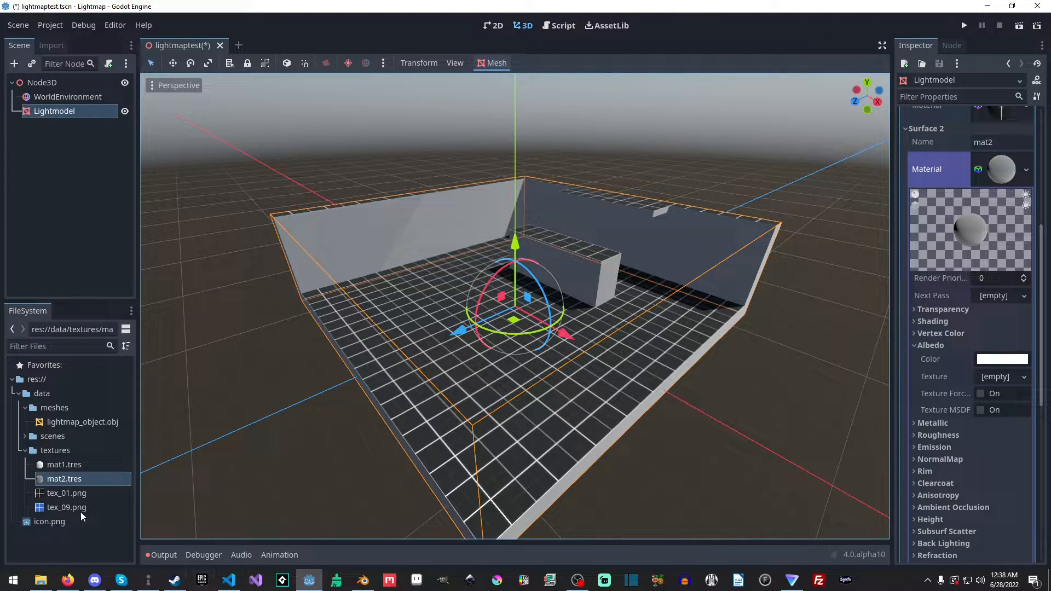
pyautogui.moveTo(82, 507); pyautogui.dragTo(997, 383)
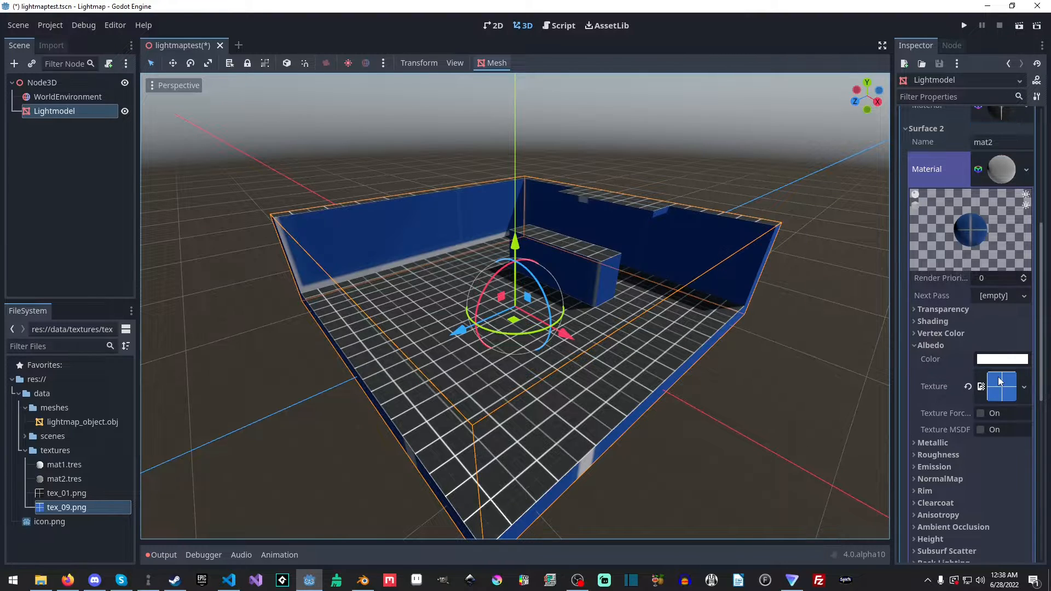
# - Enable triplanar mapping for UV1 on the mat2 material and set its UV1 scale to 0.5 on all axes
pyautogui.scroll(-3, 985, 417)
pyautogui.click(942, 374)
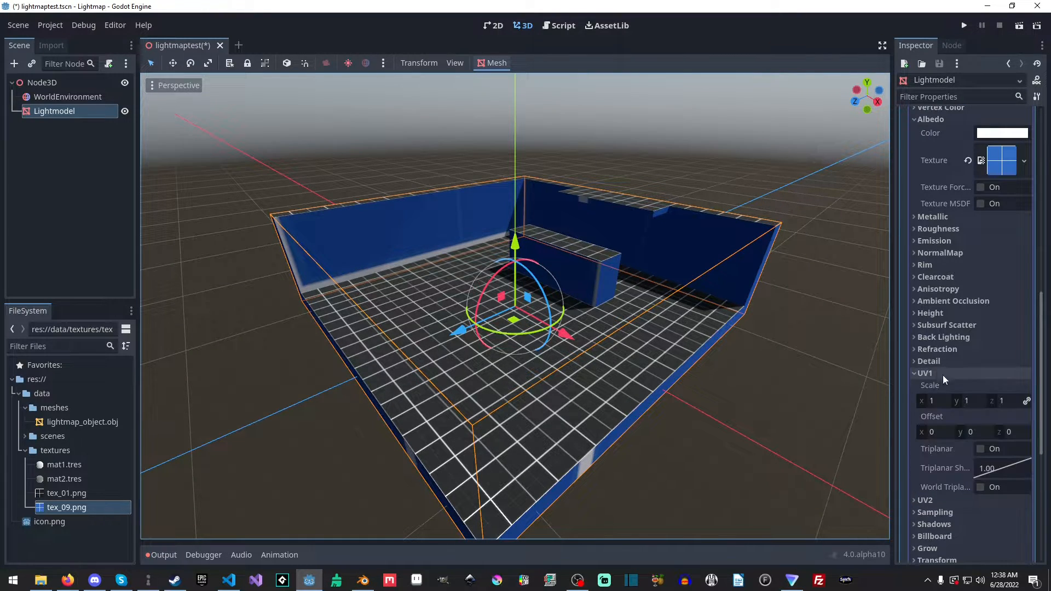
pyautogui.click(985, 449)
pyautogui.click(933, 402)
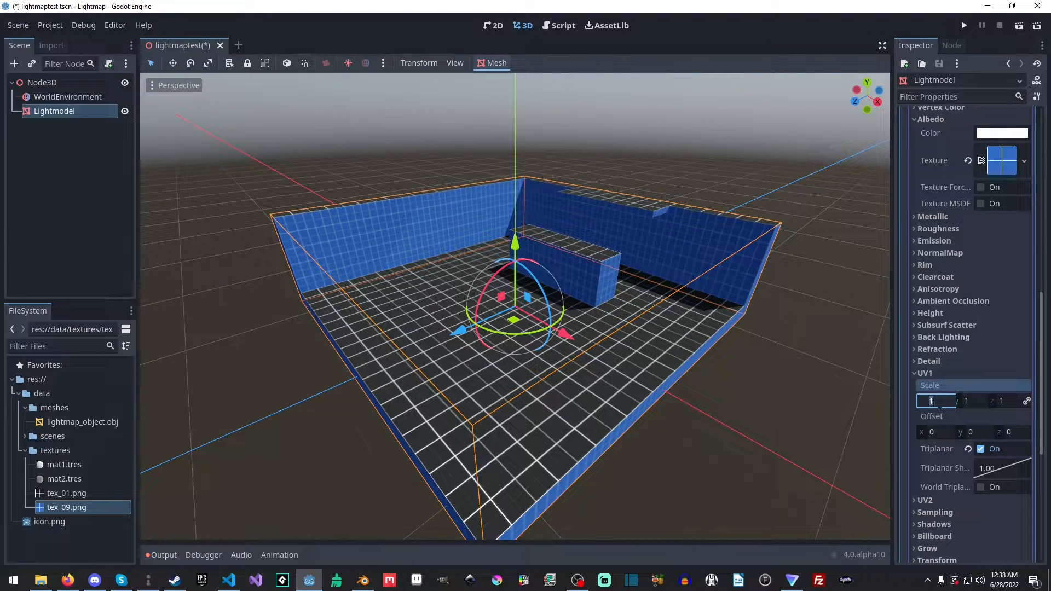
pyautogui.write('0.5')
pyautogui.press('Return')
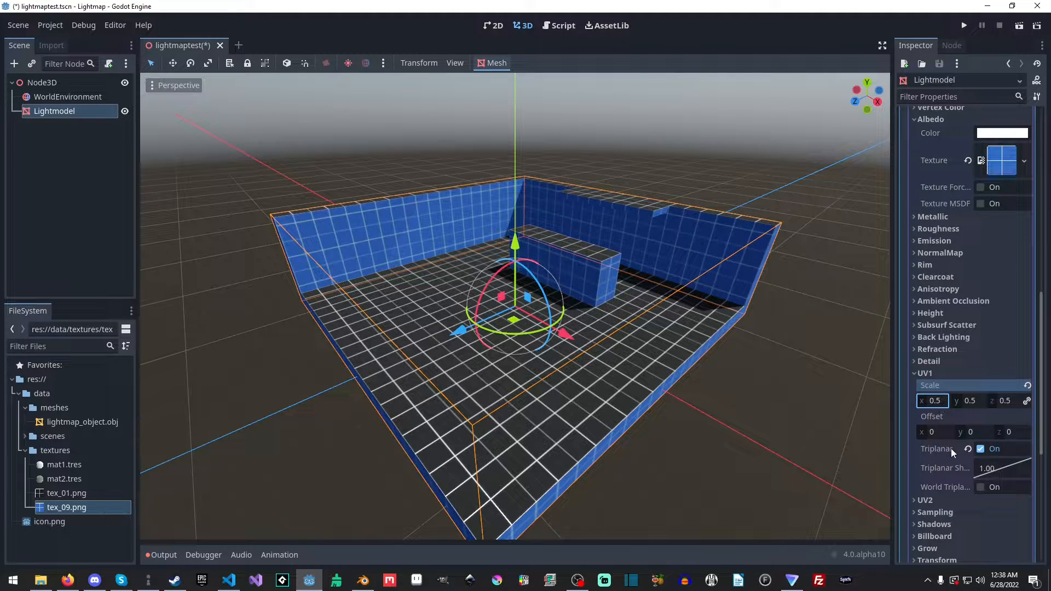
# - Set the mat2 material's texture sampling filter to Linear Mipmap Anisotropic
pyautogui.scroll(-2, 951, 448)
pyautogui.click(930, 387)
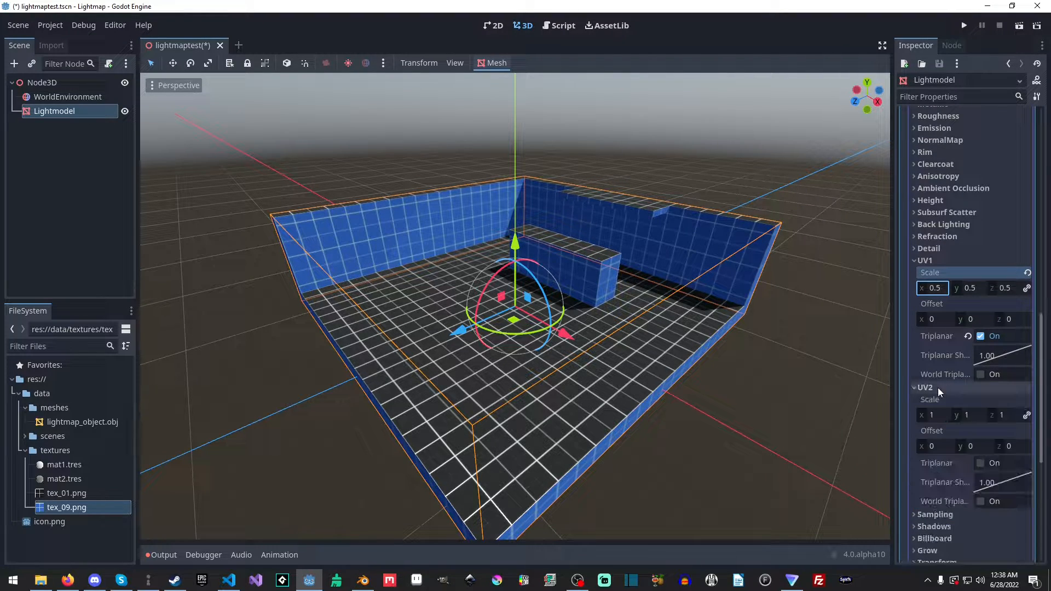
pyautogui.click(980, 465)
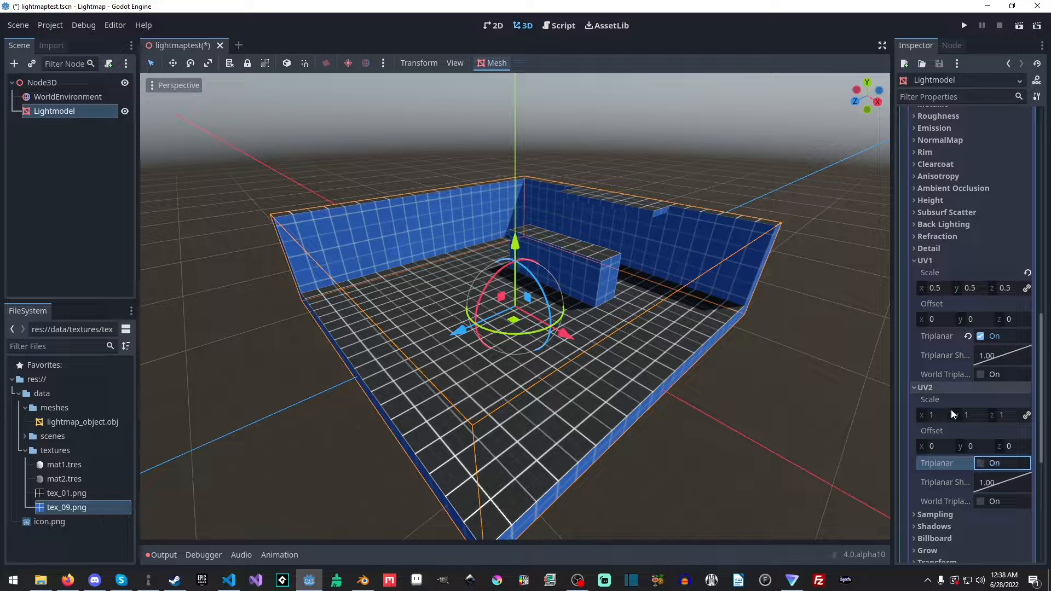
pyautogui.click(934, 391)
pyautogui.click(935, 399)
pyautogui.click(1004, 413)
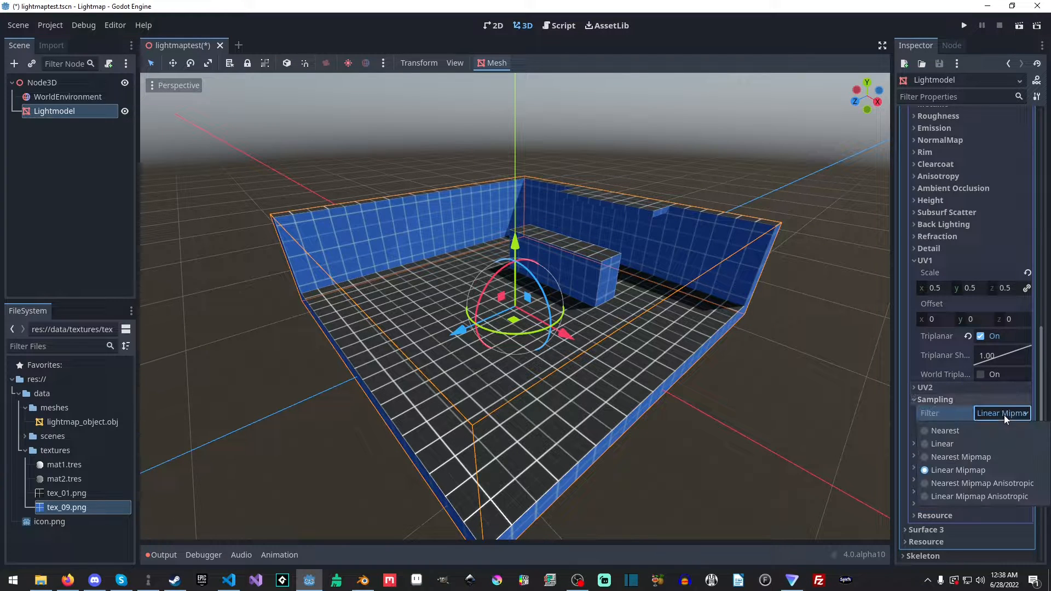
pyautogui.click(987, 496)
# - Deselect the model and hide the origin axes in the 3D viewport
pyautogui.click(296, 365)
pyautogui.moveTo(296, 365); pyautogui.dragTo(306, 286, button='middle')
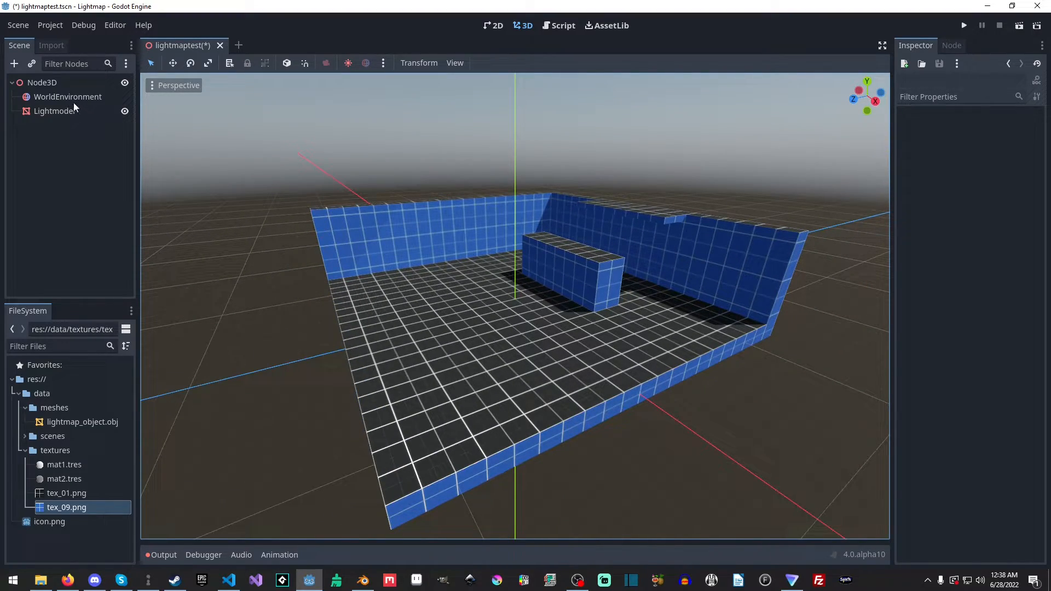
pyautogui.moveTo(460, 236); pyautogui.dragTo(444, 229, button='middle')
pyautogui.moveTo(445, 229); pyautogui.dragTo(539, 275, button='right')
pyautogui.press('w')
pyautogui.press('s')
pyautogui.press('s')
pyautogui.click(455, 63)
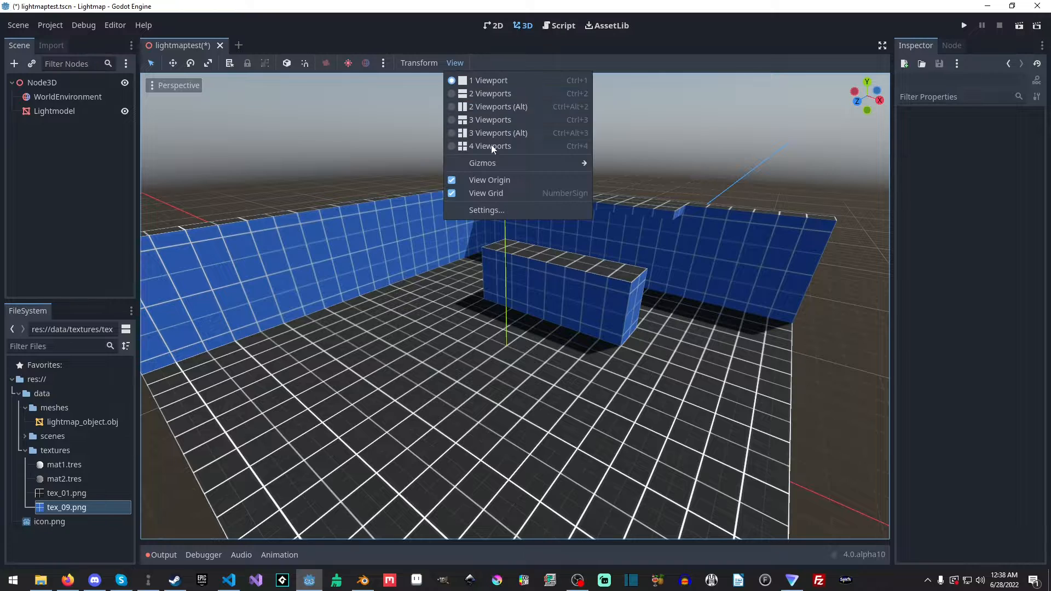
pyautogui.click(495, 180)
pyautogui.click(703, 137)
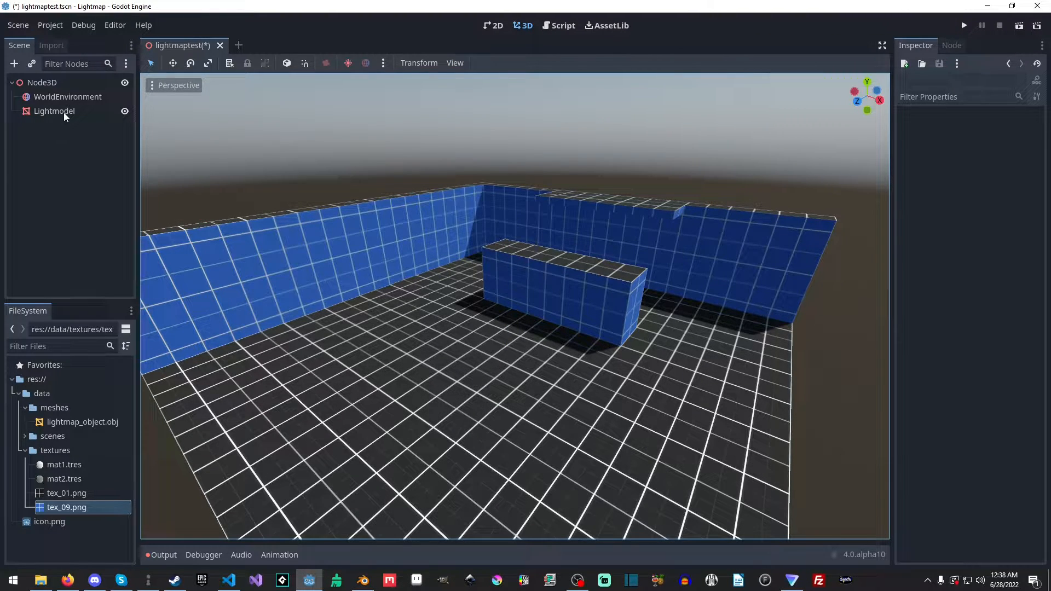
# - Create a new StandardMaterial3D resource in the textures folder, saved as mat3.tres, and save the scene
pyautogui.rightClick(65, 454)
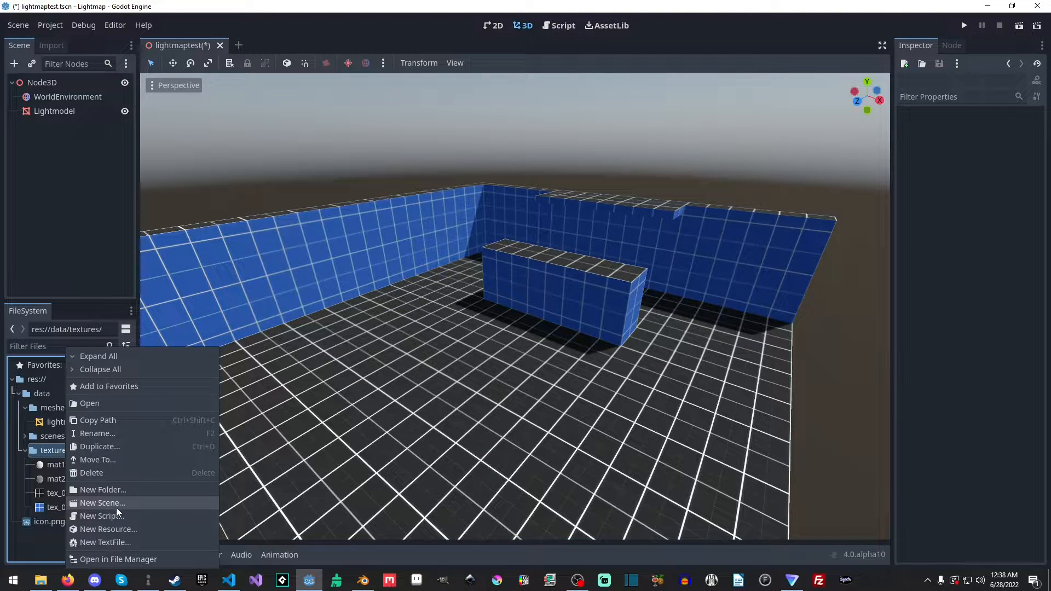
pyautogui.click(123, 526)
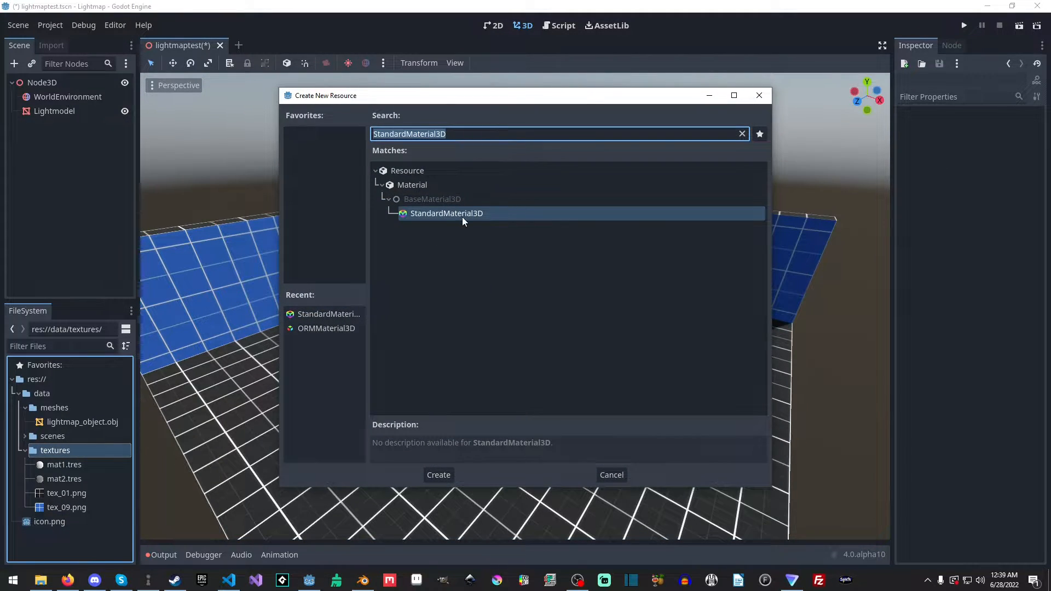
pyautogui.doubleClick(462, 214)
pyautogui.write('mat3.tres')
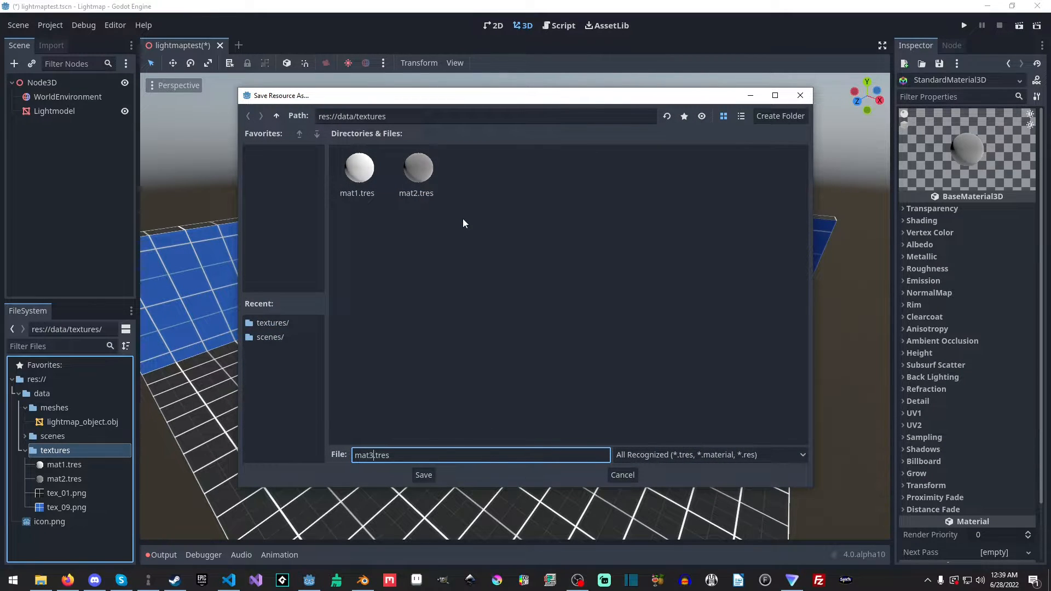
pyautogui.press('Return')
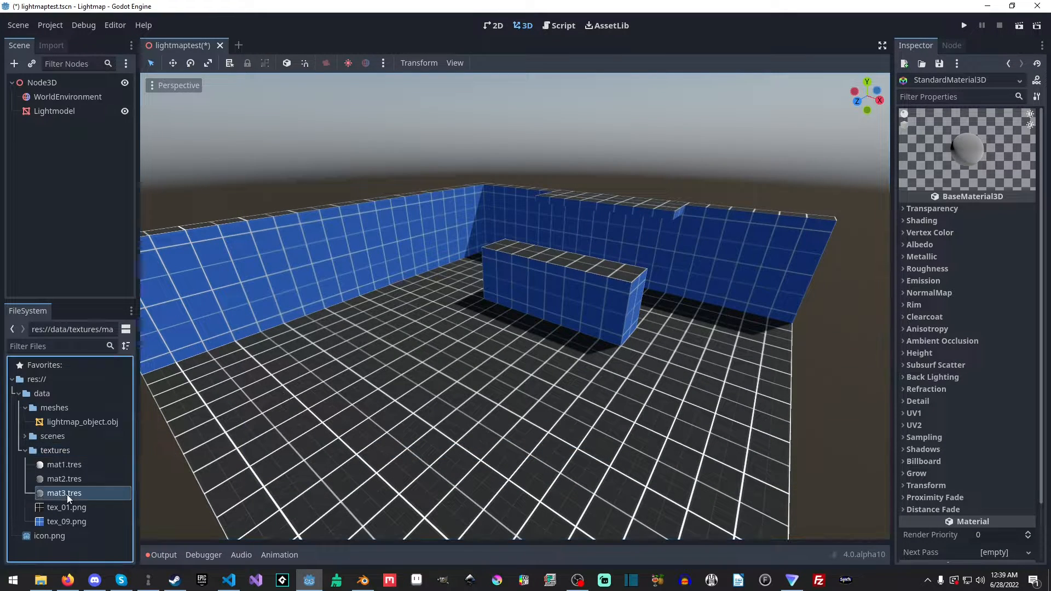
pyautogui.hotkey('ctrl', 's')
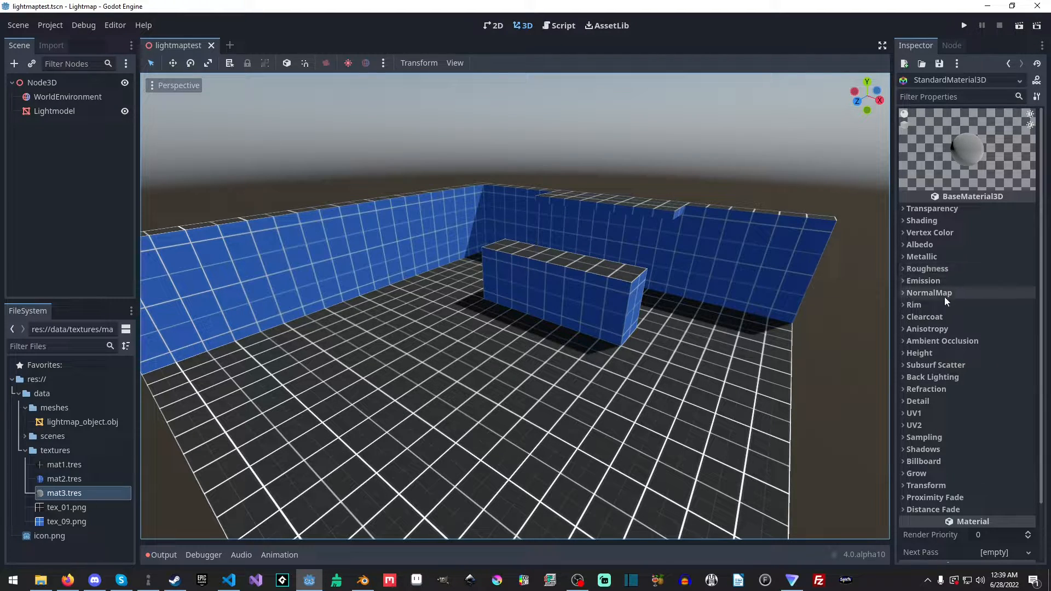
# - Enable emission on mat3.tres with an energy of 10 and a white emission colour
pyautogui.click(933, 282)
pyautogui.click(979, 294)
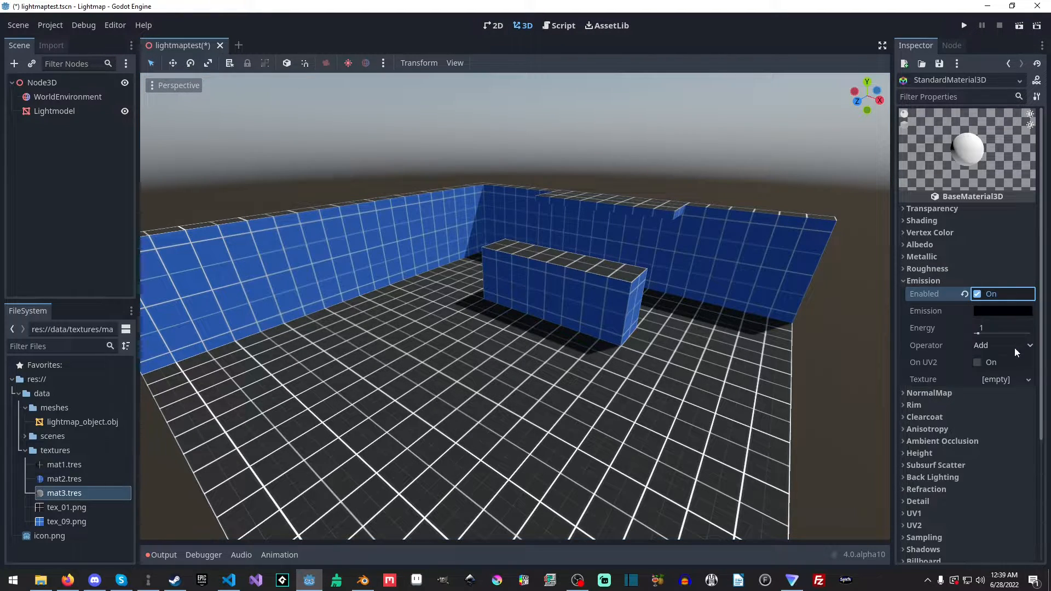
pyautogui.click(998, 332)
pyautogui.write('10')
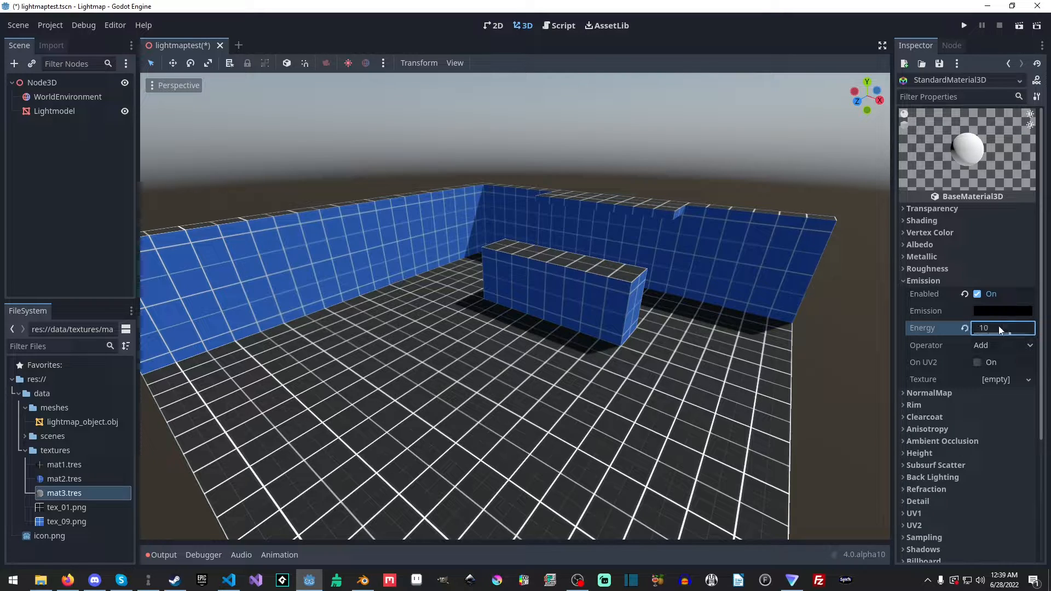
pyautogui.click(1003, 311)
pyautogui.moveTo(1021, 128); pyautogui.dragTo(1021, 39)
pyautogui.click(656, 372)
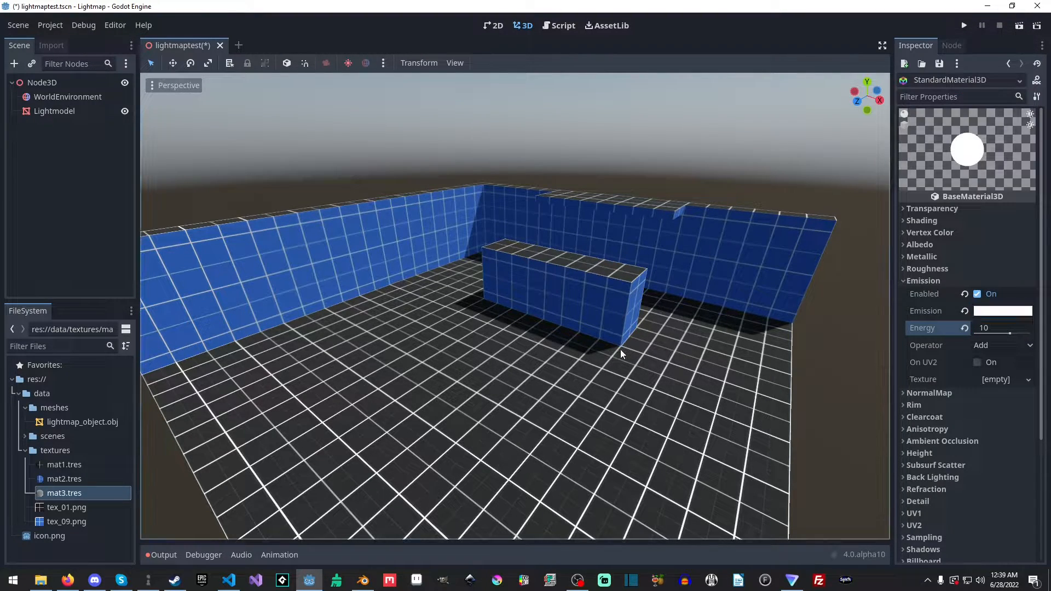
pyautogui.click(620, 350)
# - Assign mat3.tres as the material of Surface 3 on the Lightmodel's mesh
pyautogui.click(54, 95)
pyautogui.click(58, 109)
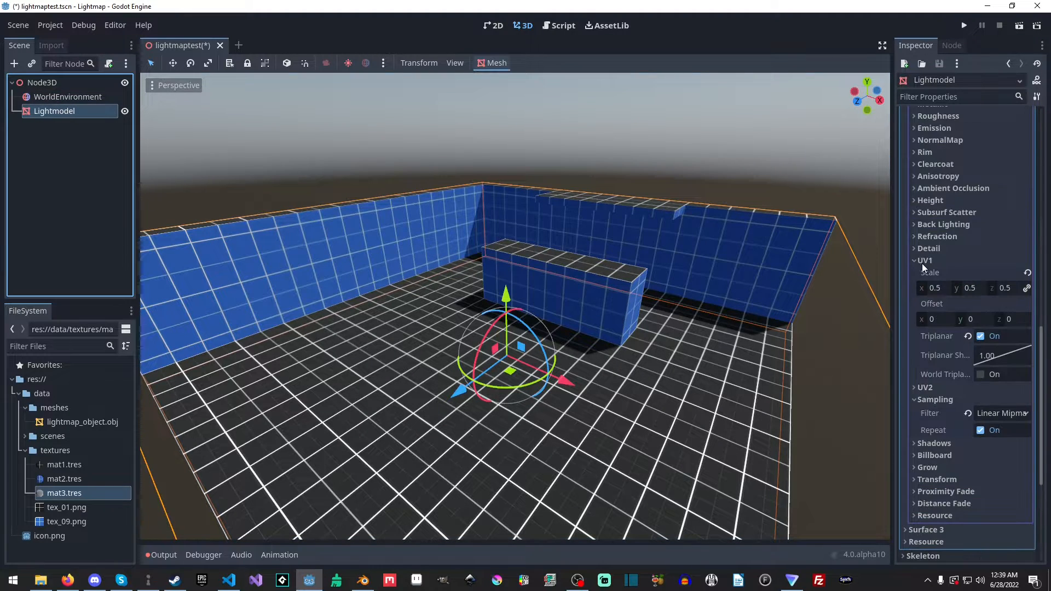
pyautogui.scroll(9, 921, 264)
pyautogui.click(993, 347)
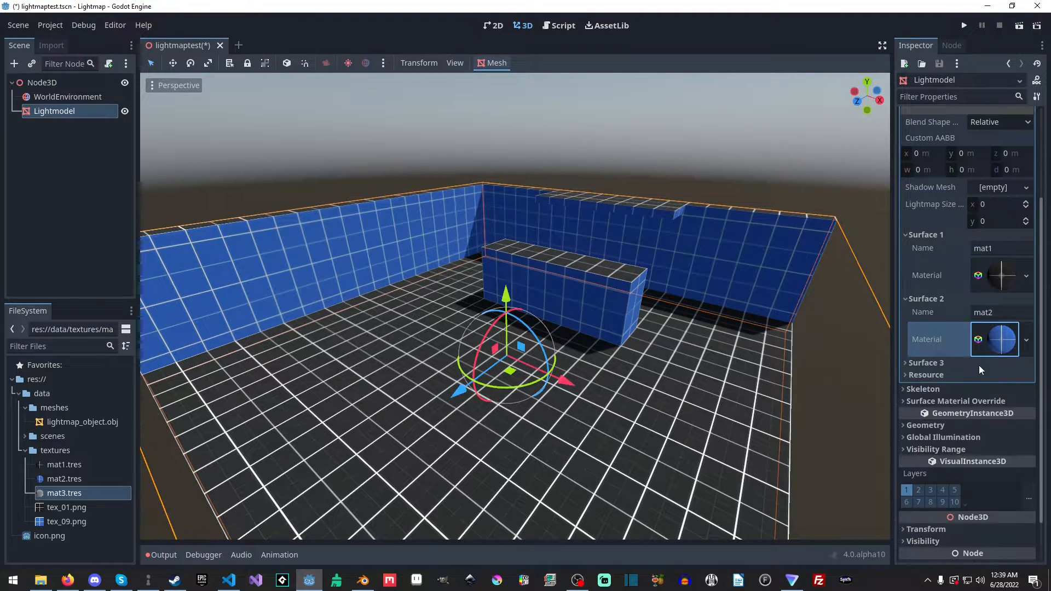
pyautogui.click(950, 363)
pyautogui.scroll(-2, 950, 363)
pyautogui.moveTo(57, 494); pyautogui.dragTo(996, 309)
pyautogui.click(967, 367)
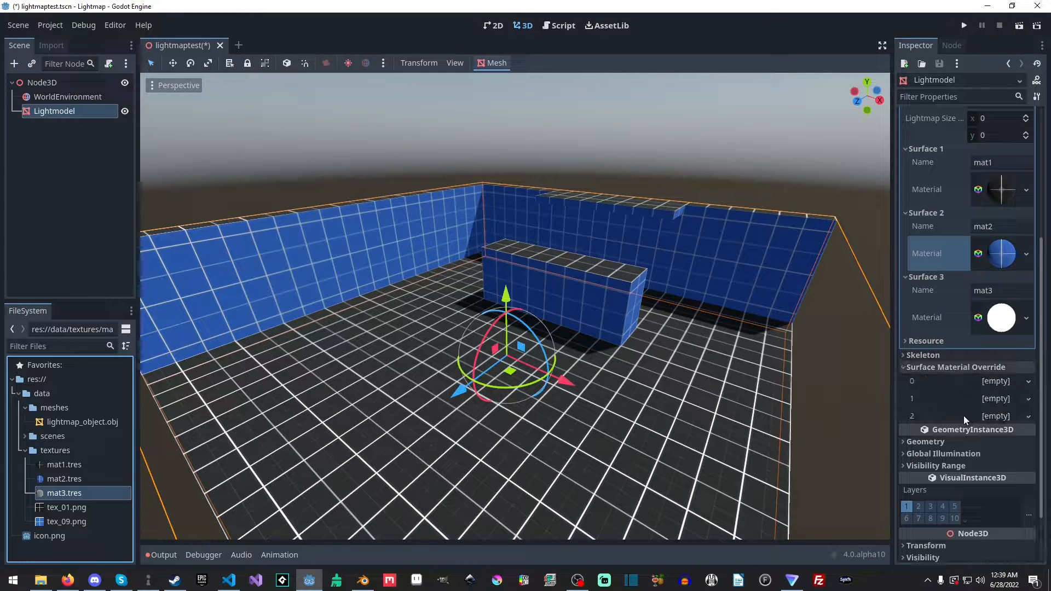
pyautogui.click(937, 369)
pyautogui.click(966, 404)
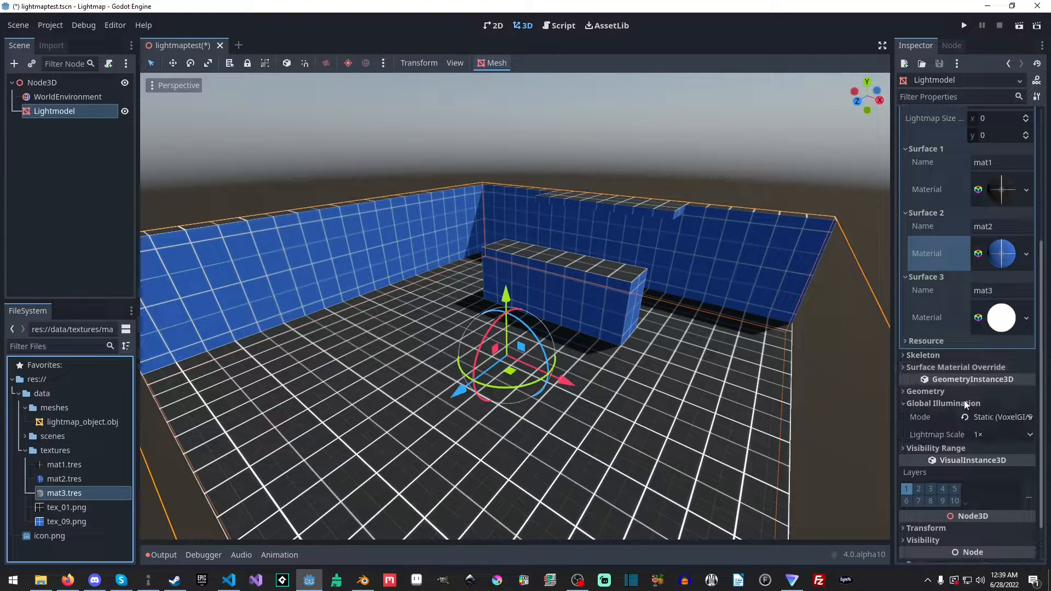
pyautogui.click(942, 406)
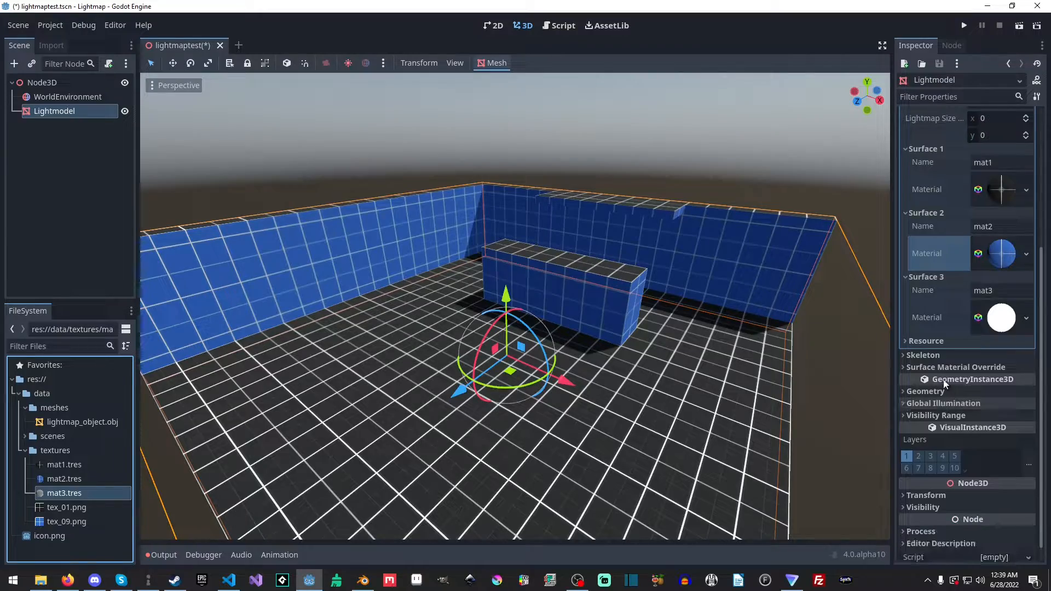
pyautogui.moveTo(750, 302); pyautogui.dragTo(352, 274, button='middle')
pyautogui.click(715, 416)
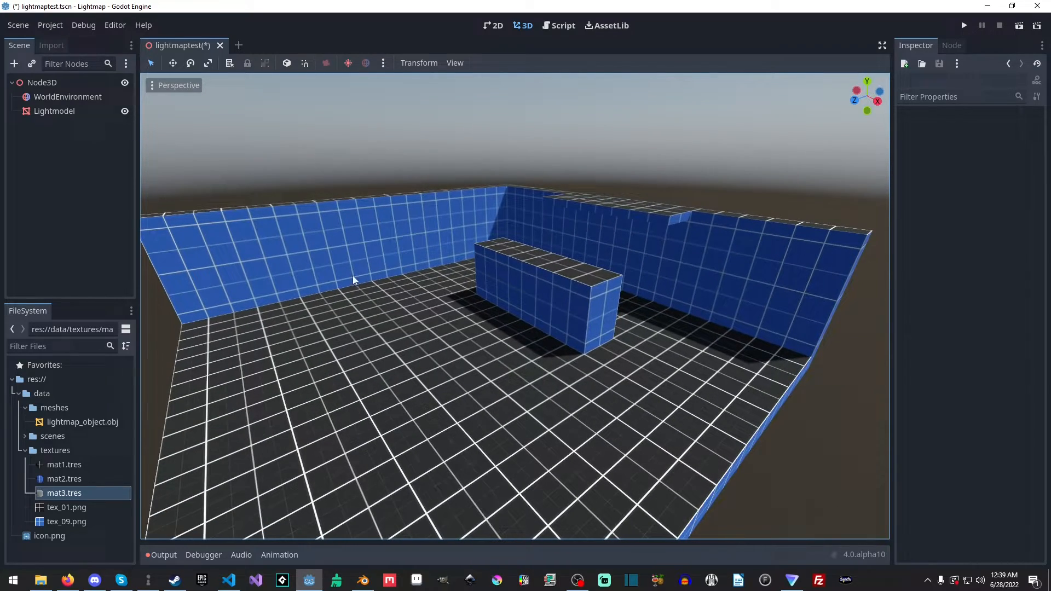
# - Try SSAO in the WorldEnvironment's environment settings, switching it on and back off
pyautogui.click(55, 98)
pyautogui.click(927, 382)
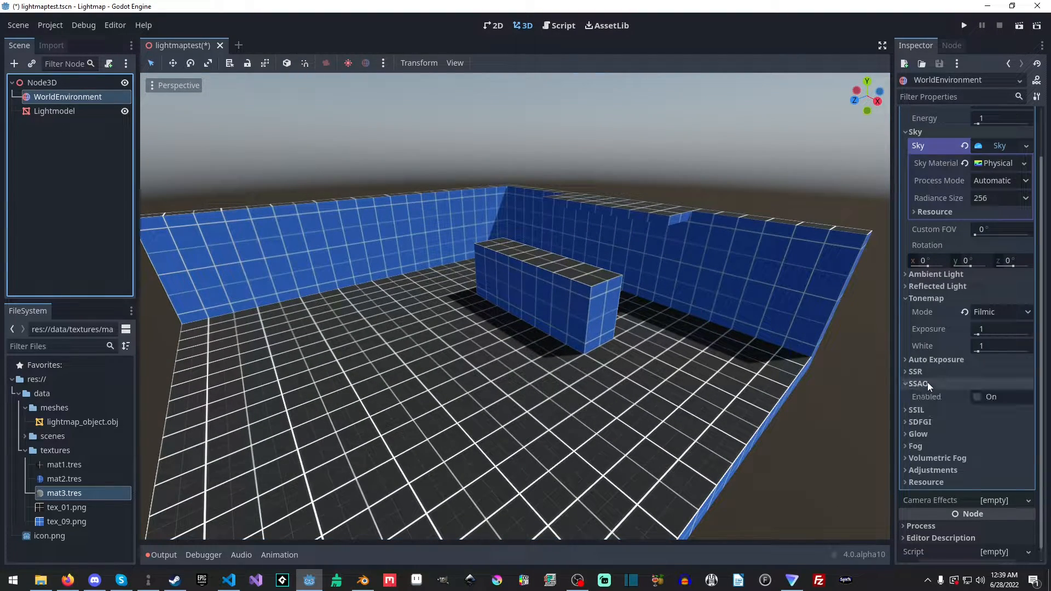
pyautogui.click(927, 382)
pyautogui.click(937, 383)
pyautogui.click(979, 395)
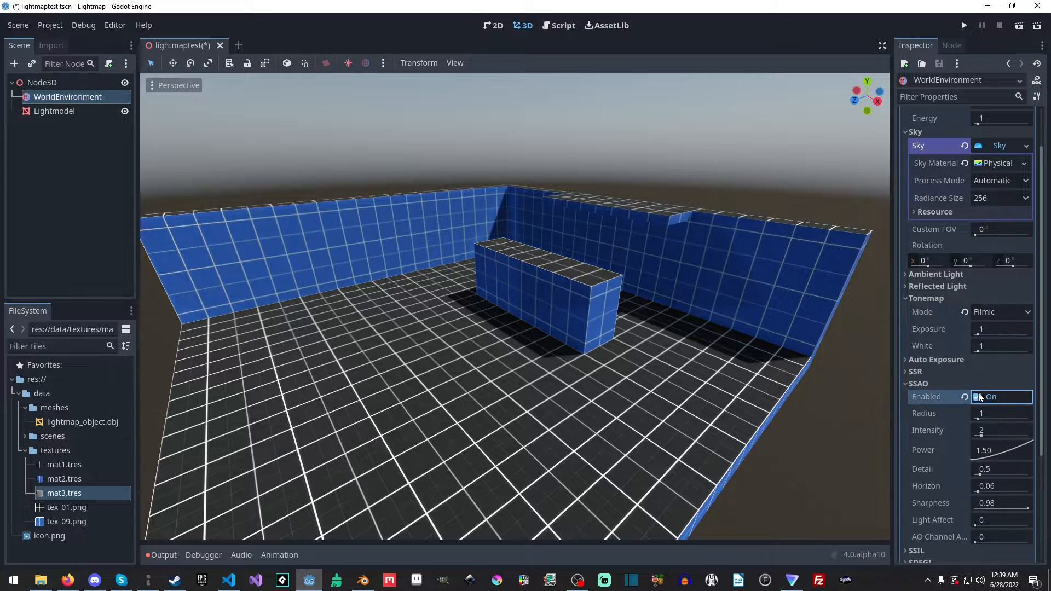
pyautogui.click(979, 395)
pyautogui.click(935, 383)
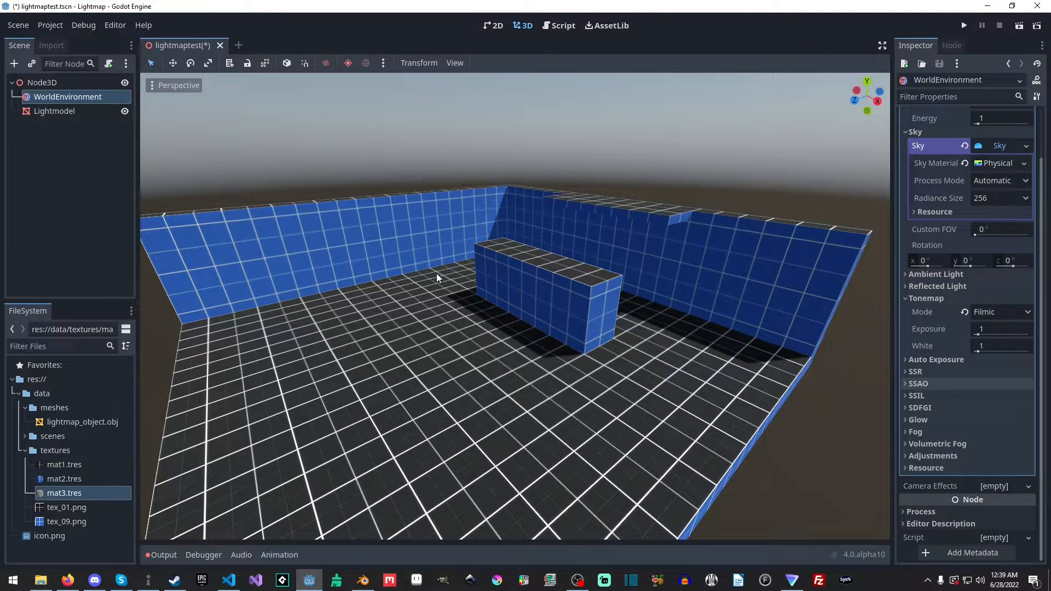
pyautogui.moveTo(437, 277); pyautogui.dragTo(447, 218, button='middle')
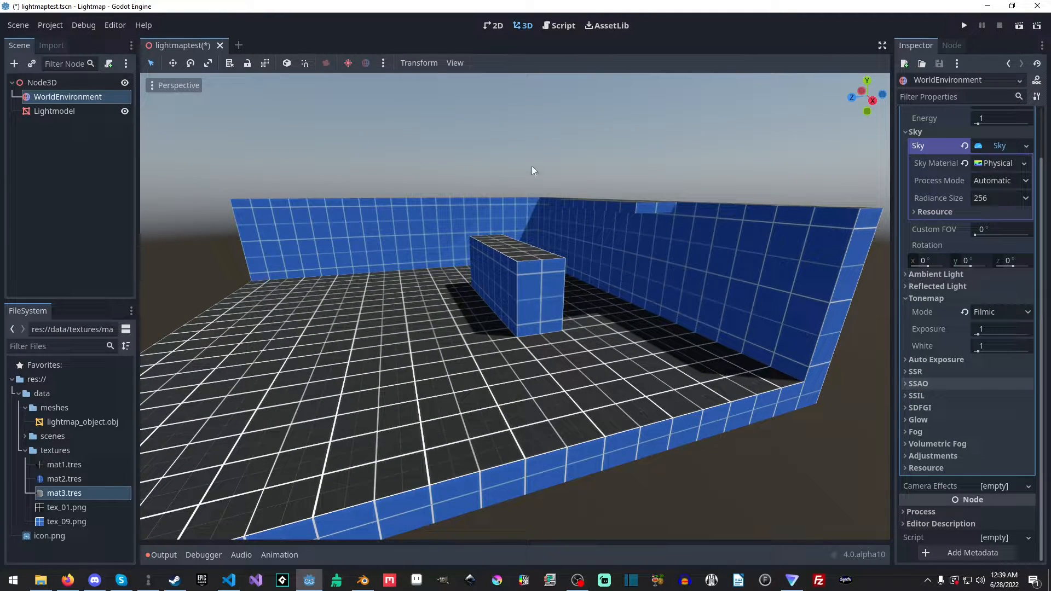
# - Disable half size for both SSAO and SSIL in the project's environment rendering settings, and save the scene
pyautogui.click(54, 30)
pyautogui.click(68, 45)
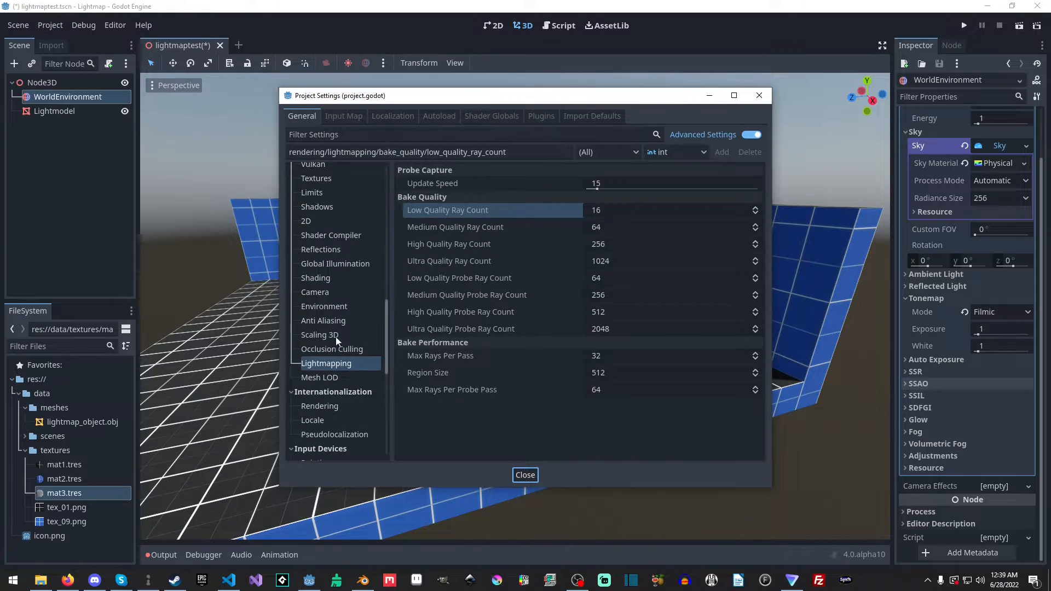
pyautogui.click(326, 307)
pyautogui.click(587, 201)
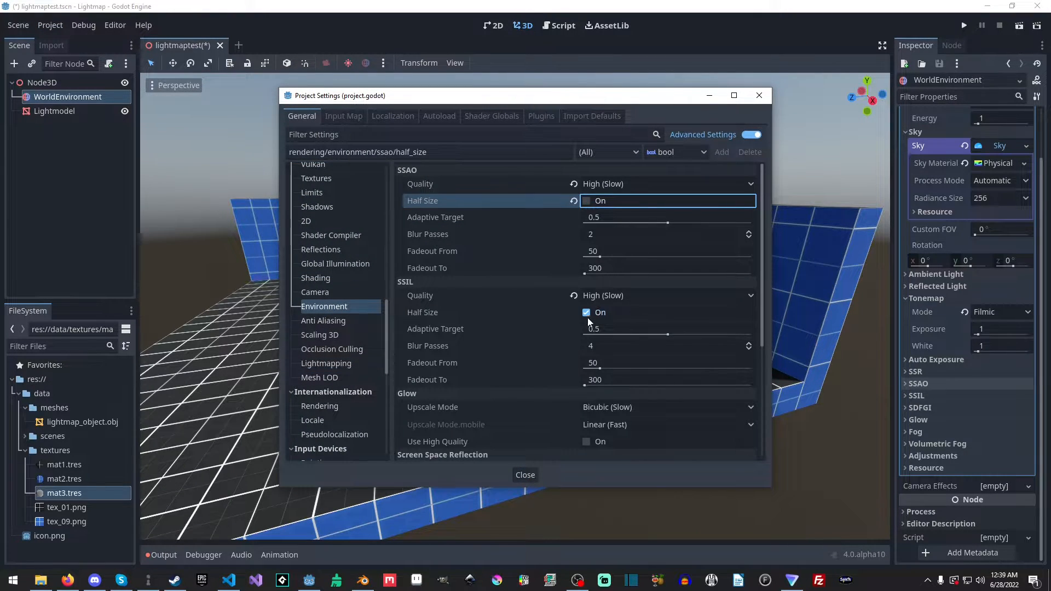
pyautogui.click(586, 313)
pyautogui.click(525, 475)
pyautogui.moveTo(509, 394); pyautogui.dragTo(533, 334, button='middle')
pyautogui.scroll(2, 534, 334)
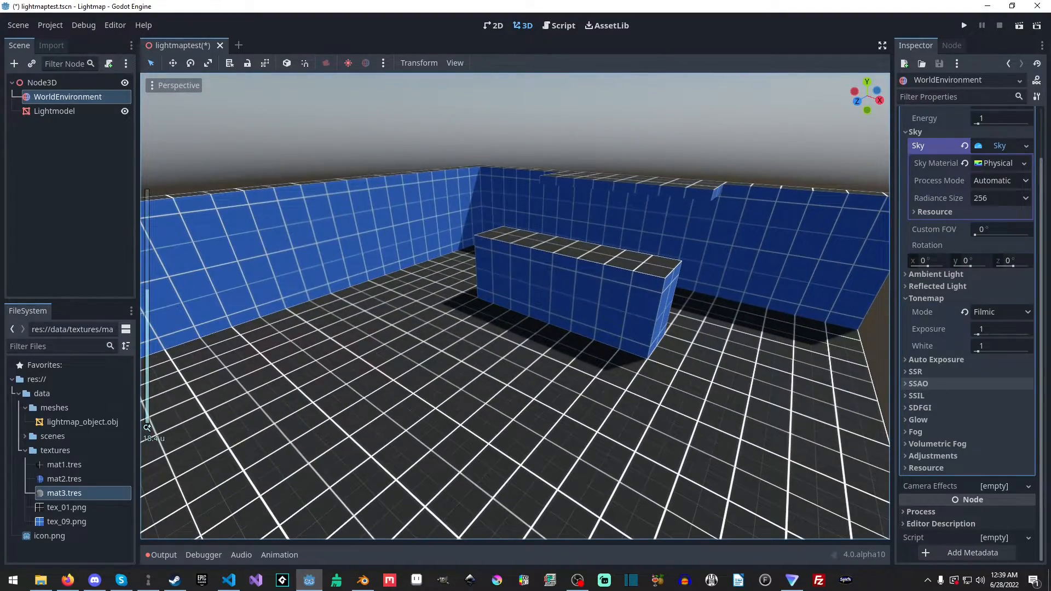
pyautogui.scroll(2, 534, 334)
pyautogui.hotkey('ctrl', 's')
pyautogui.moveTo(549, 333)
pyautogui.mouseDown(button='right')
pyautogui.moveTo(575, 320)
pyautogui.moveTo(559, 336)
pyautogui.mouseUp(button='right')
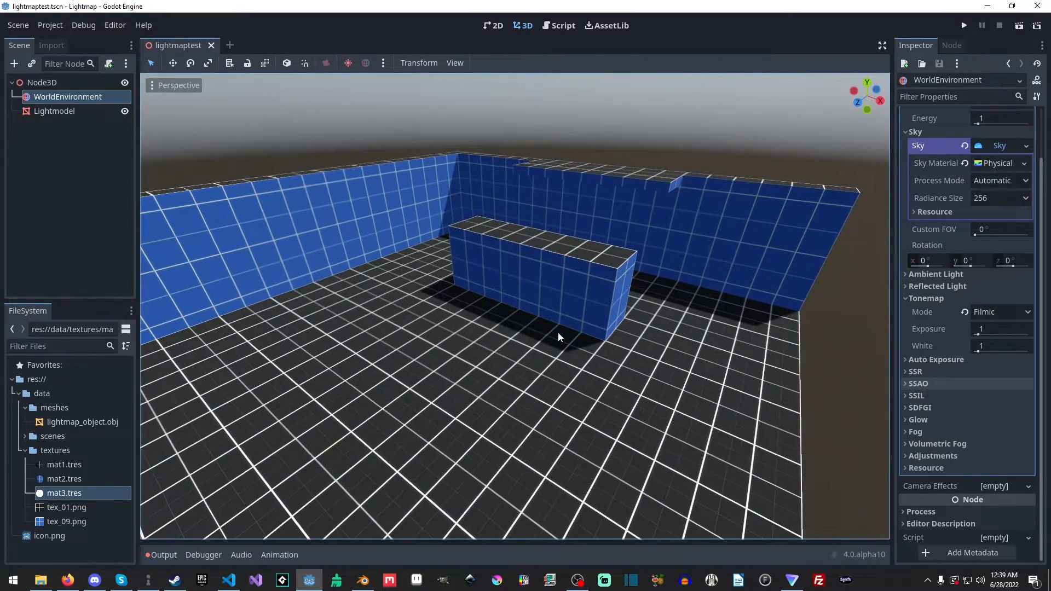
# - Add a DirectionalLight3D under the root Node3D and raise it above the room's floor
pyautogui.click(57, 85)
pyautogui.hotkey('ctrl', 'a')
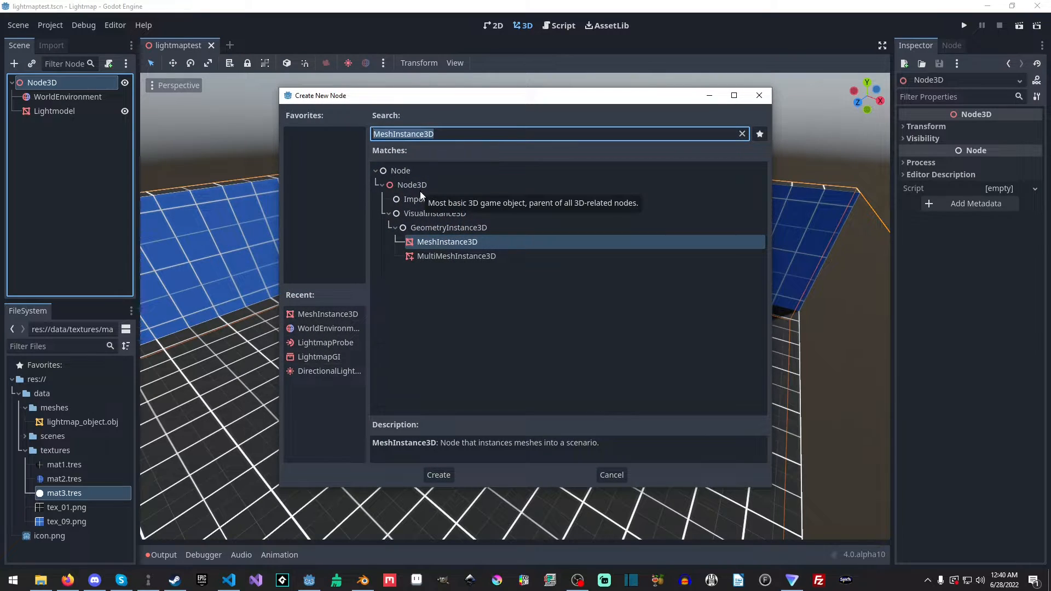
pyautogui.write('direc')
pyautogui.press('Return')
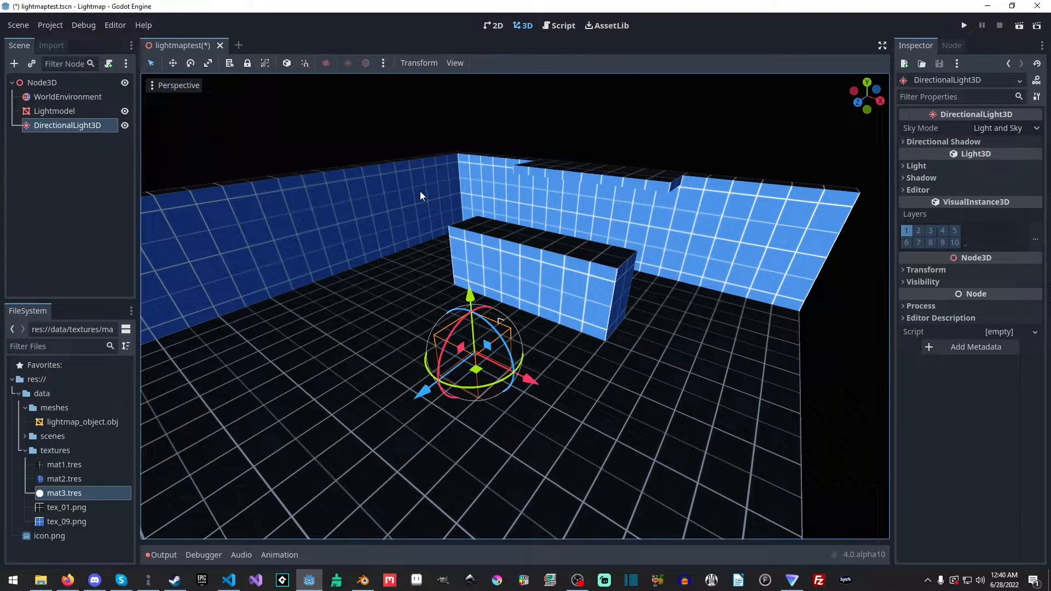
pyautogui.moveTo(470, 304); pyautogui.dragTo(477, 81)
pyautogui.scroll(-8, 643, 233)
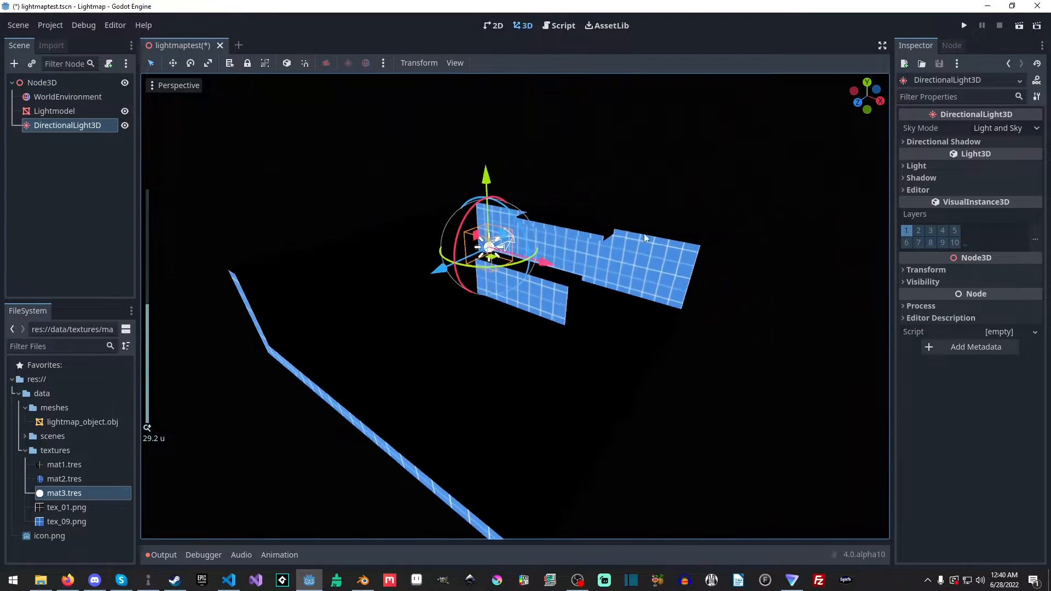
# - Rotate the directional light so it shines down into the room at an angle
pyautogui.moveTo(644, 233); pyautogui.dragTo(527, 268, button='middle')
pyautogui.moveTo(469, 261); pyautogui.dragTo(350, 195)
pyautogui.moveTo(385, 295); pyautogui.dragTo(437, 292, button='middle')
pyautogui.moveTo(430, 215); pyautogui.dragTo(433, 215)
# - Enable shadows on the directional light and rotate it to point more steeply down at the floor
pyautogui.click(959, 180)
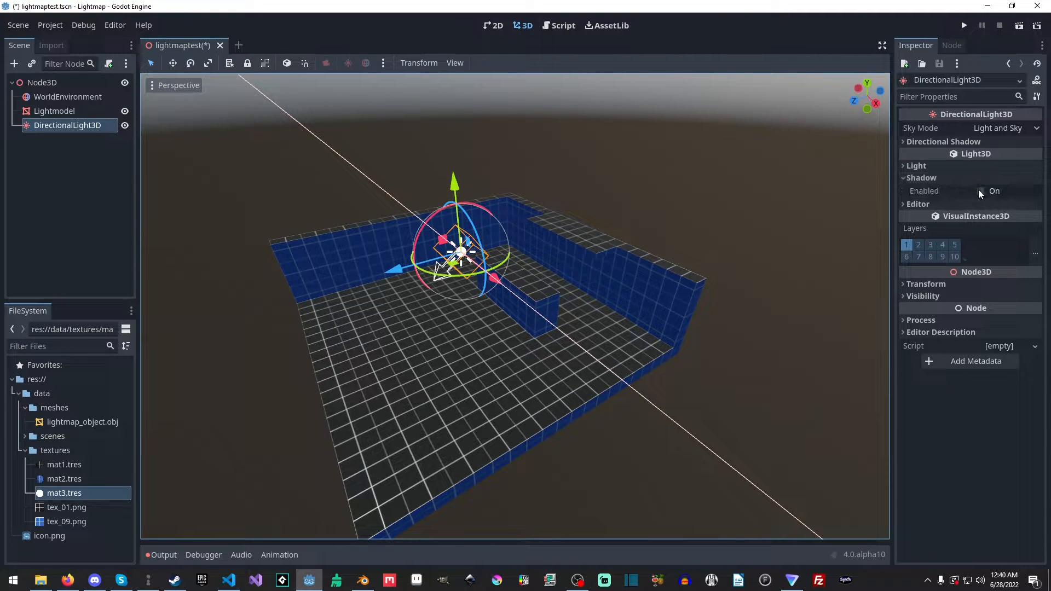
pyautogui.click(980, 191)
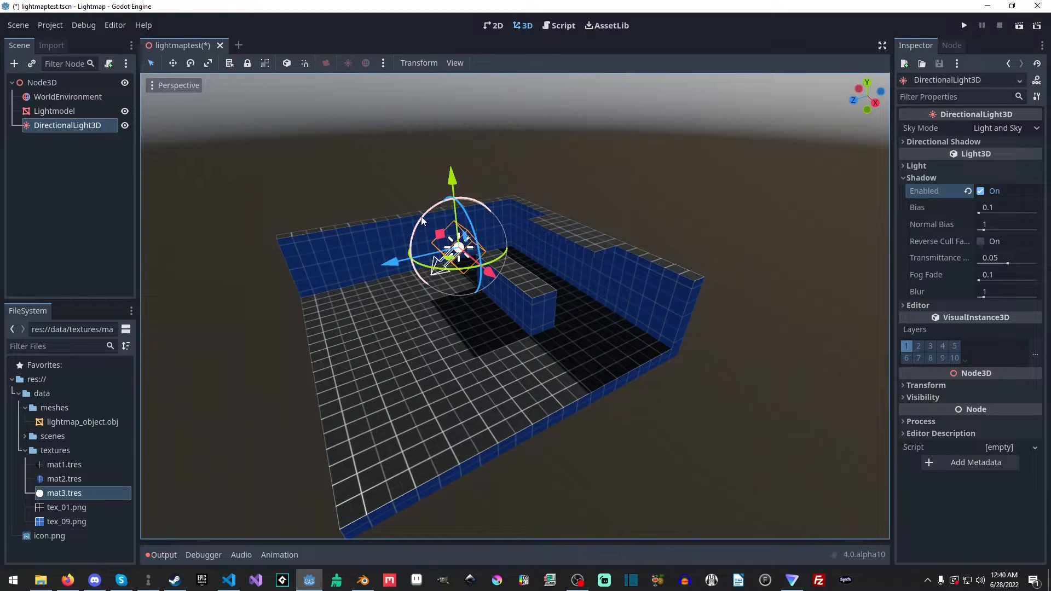
pyautogui.moveTo(422, 221); pyautogui.dragTo(480, 270)
pyautogui.moveTo(482, 274); pyautogui.dragTo(523, 338, button='middle')
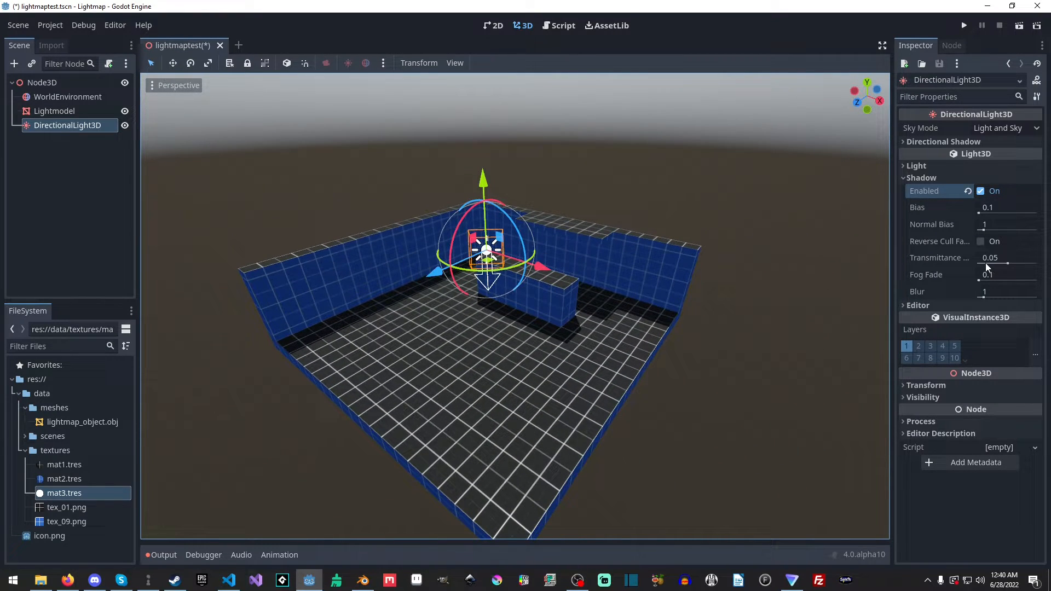
# - Set the directional light's bake mode to Static and its indirect energy to 1.5, and save the scene
pyautogui.click(925, 164)
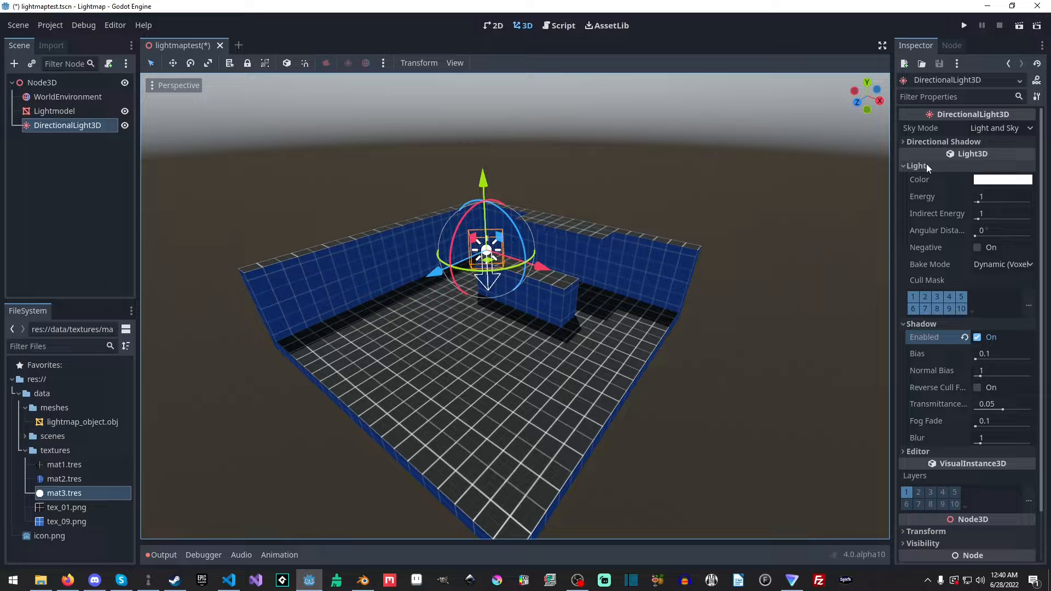
pyautogui.click(996, 266)
pyautogui.click(957, 298)
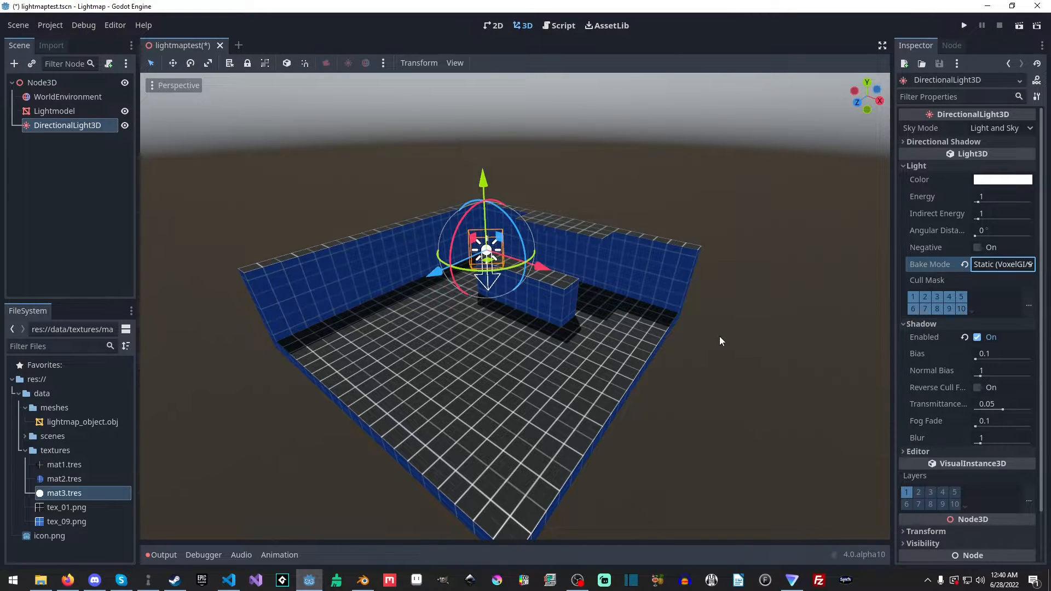
pyautogui.moveTo(719, 336); pyautogui.dragTo(766, 329, button='middle')
pyautogui.click(999, 213)
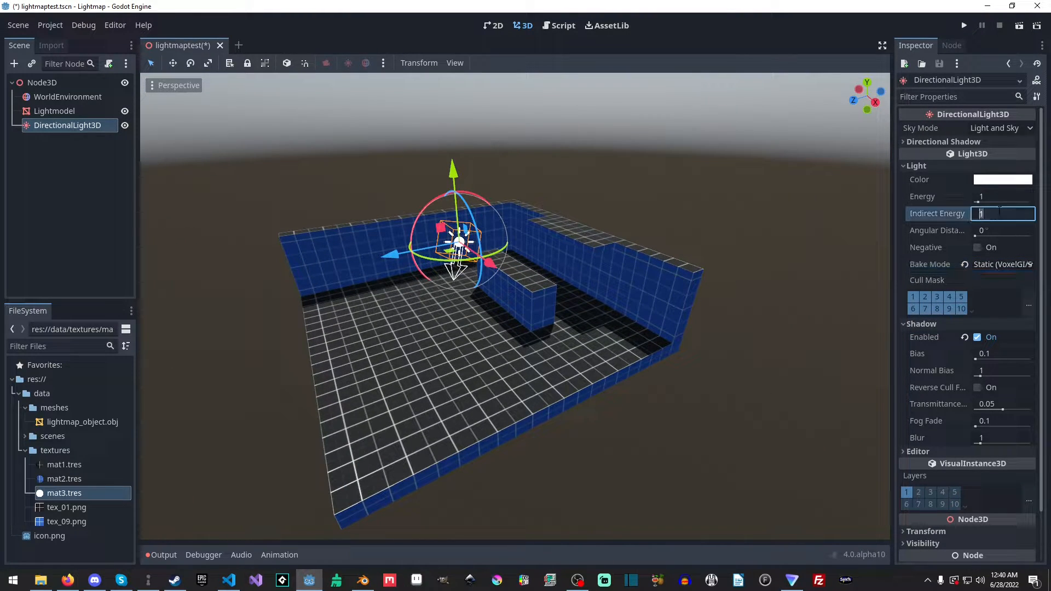
pyautogui.write('1.5')
pyautogui.press('Return')
pyautogui.click(708, 376)
pyautogui.moveTo(708, 372); pyautogui.dragTo(580, 339, button='middle')
pyautogui.hotkey('ctrl', 's')
pyautogui.scroll(10, 626, 245)
pyautogui.scroll(-6, 580, 338)
pyautogui.moveTo(378, 302); pyautogui.dragTo(516, 314, button='middle')
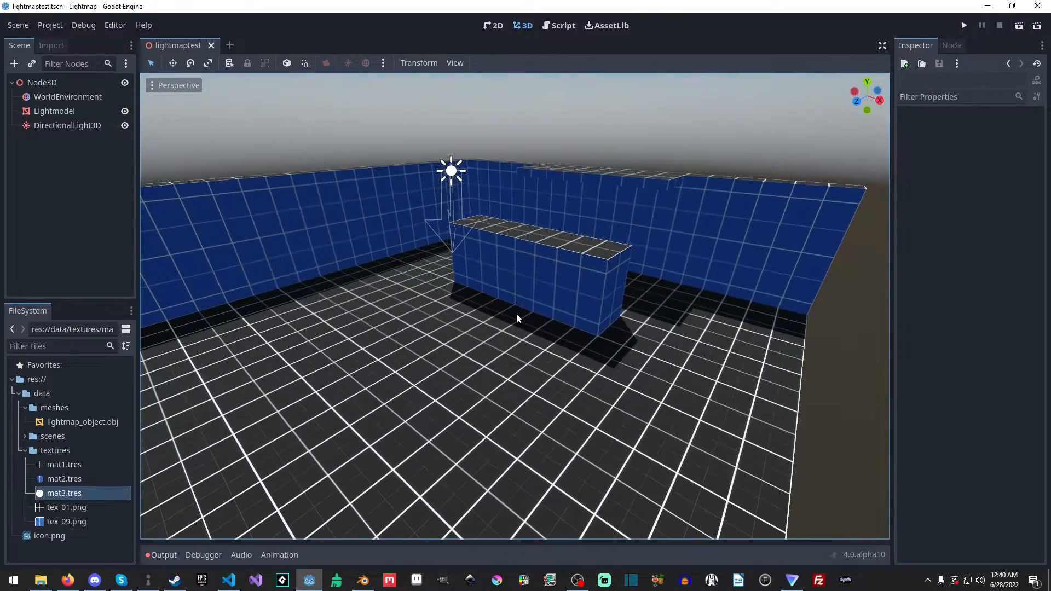
pyautogui.scroll(8, 658, 310)
pyautogui.scroll(-6, 656, 315)
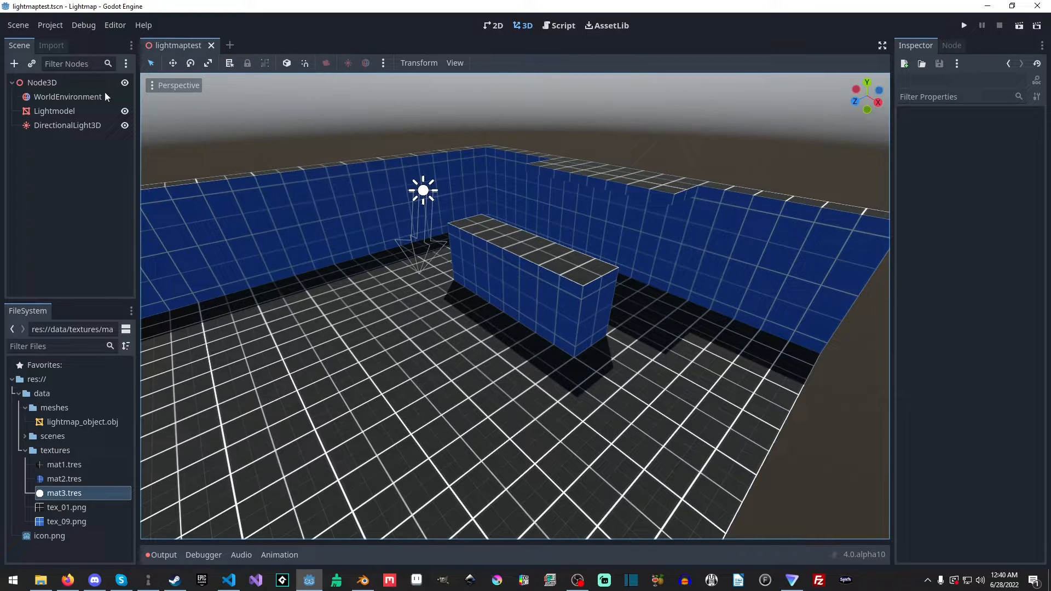
# - Add a LightmapGI node under Node3D and move it above WorldEnvironment as the first child
pyautogui.click(71, 85)
pyautogui.hotkey('ctrl', 'a')
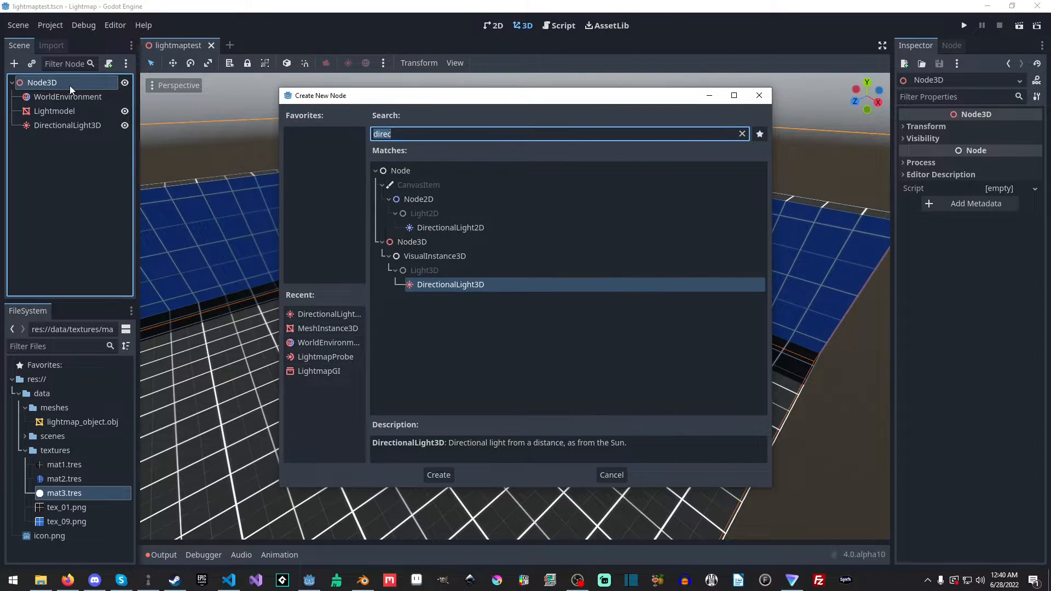
pyautogui.write('light')
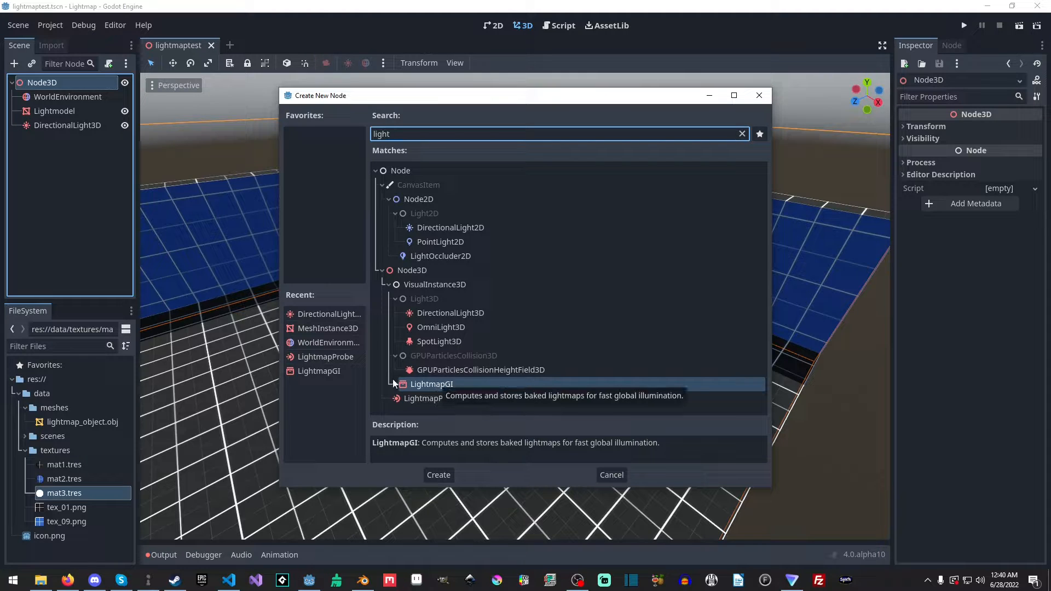
pyautogui.doubleClick(323, 371)
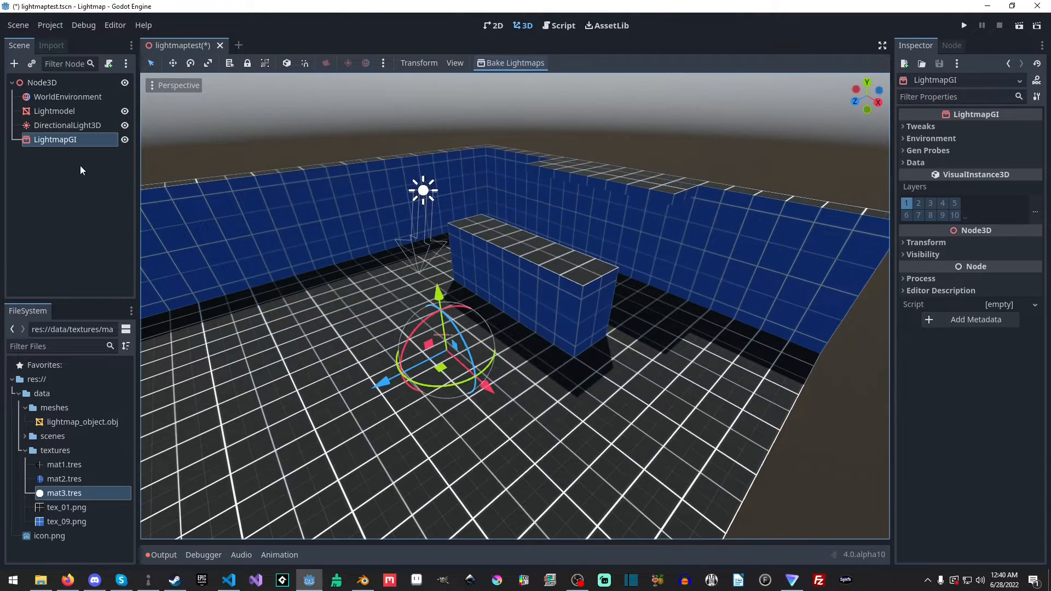
pyautogui.moveTo(67, 143); pyautogui.dragTo(59, 94)
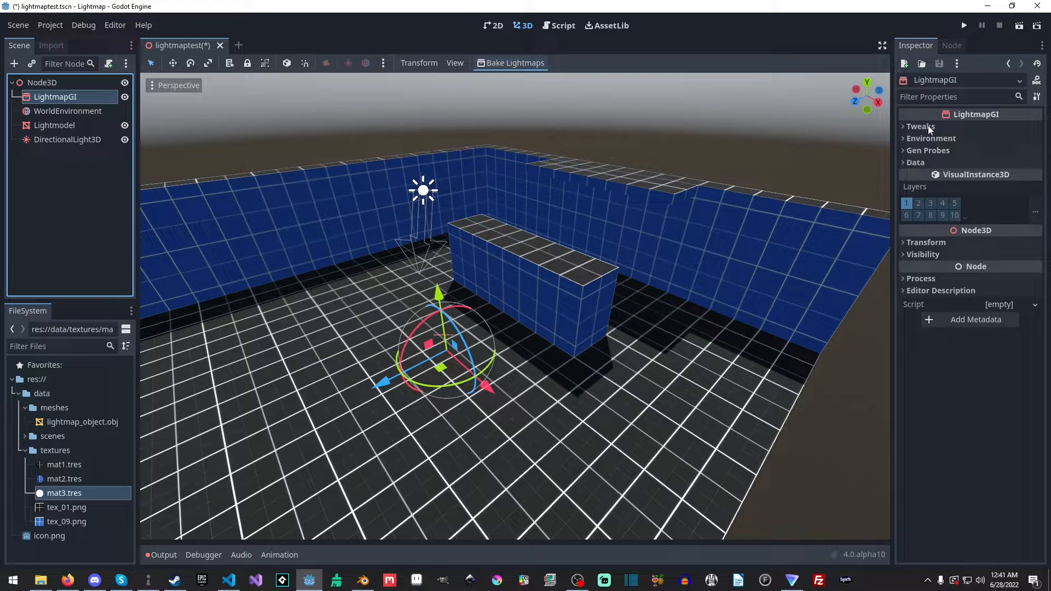
# - Add a LightmapProbe under Node3D and order it and DirectionalLight3D directly after LightmapGI
pyautogui.click(68, 86)
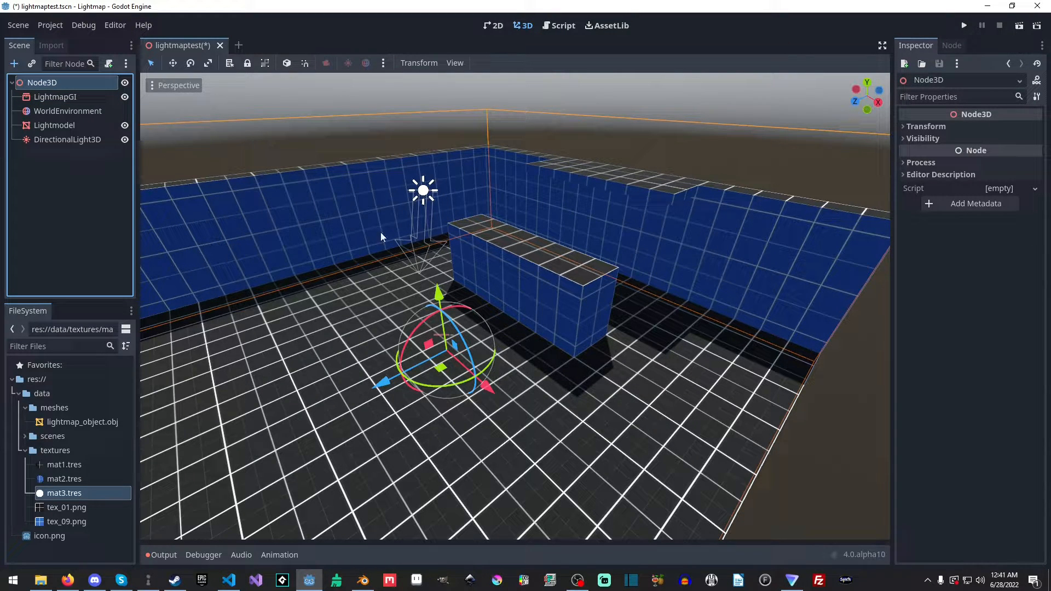
pyautogui.hotkey('ctrl', 'a')
pyautogui.doubleClick(344, 370)
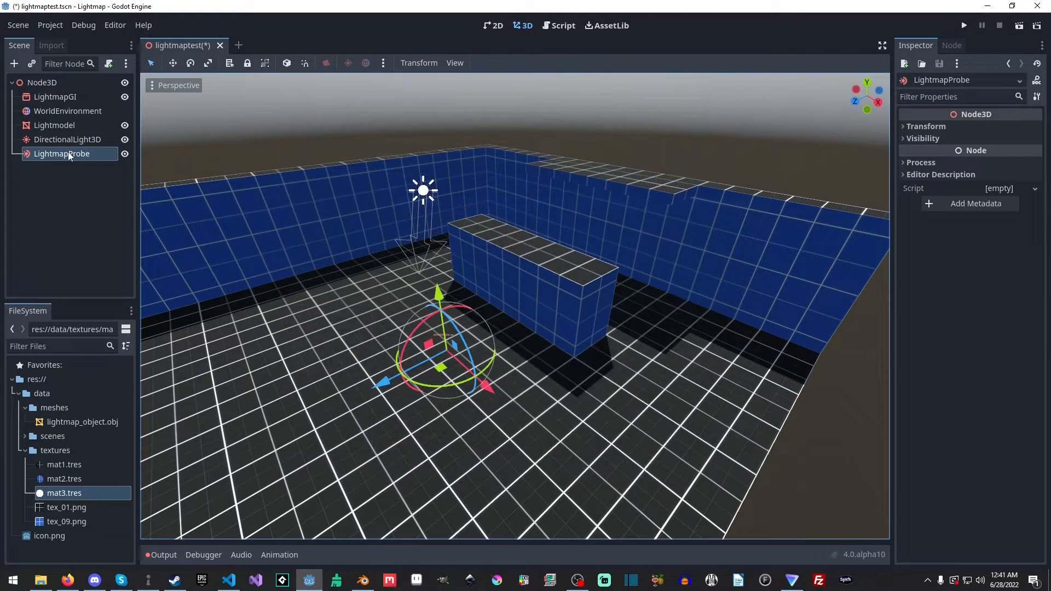
pyautogui.moveTo(69, 156); pyautogui.dragTo(73, 103)
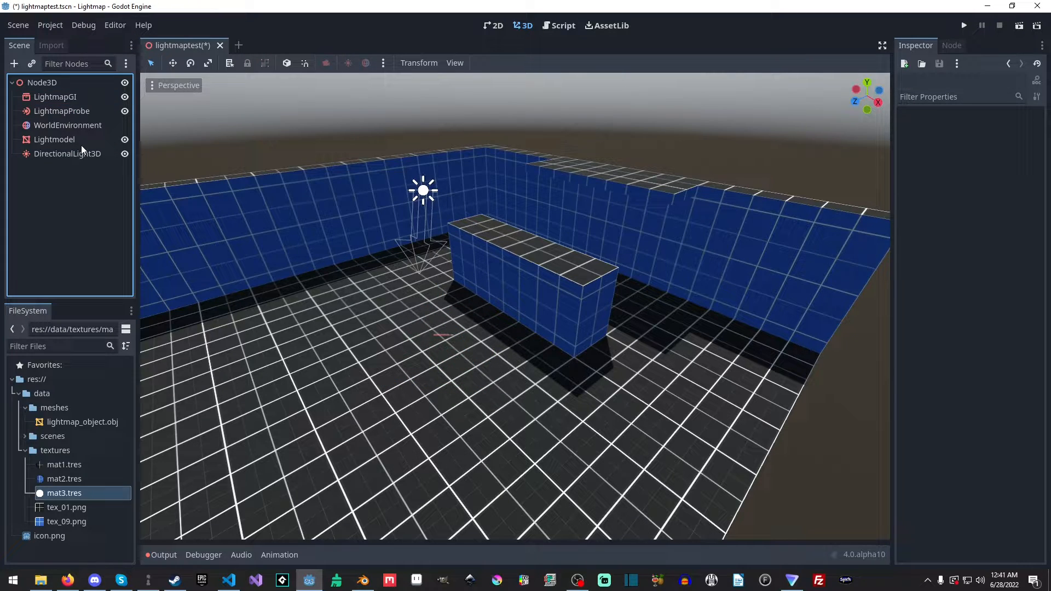
pyautogui.moveTo(81, 146); pyautogui.dragTo(80, 117)
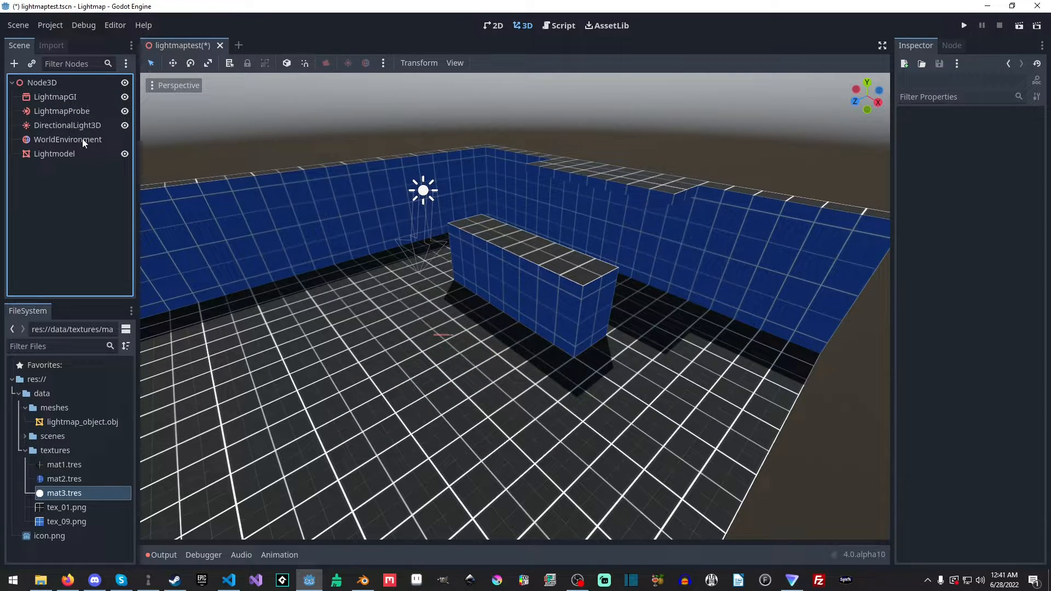
pyautogui.click(67, 97)
pyautogui.scroll(-5, 461, 323)
pyautogui.scroll(5, 509, 318)
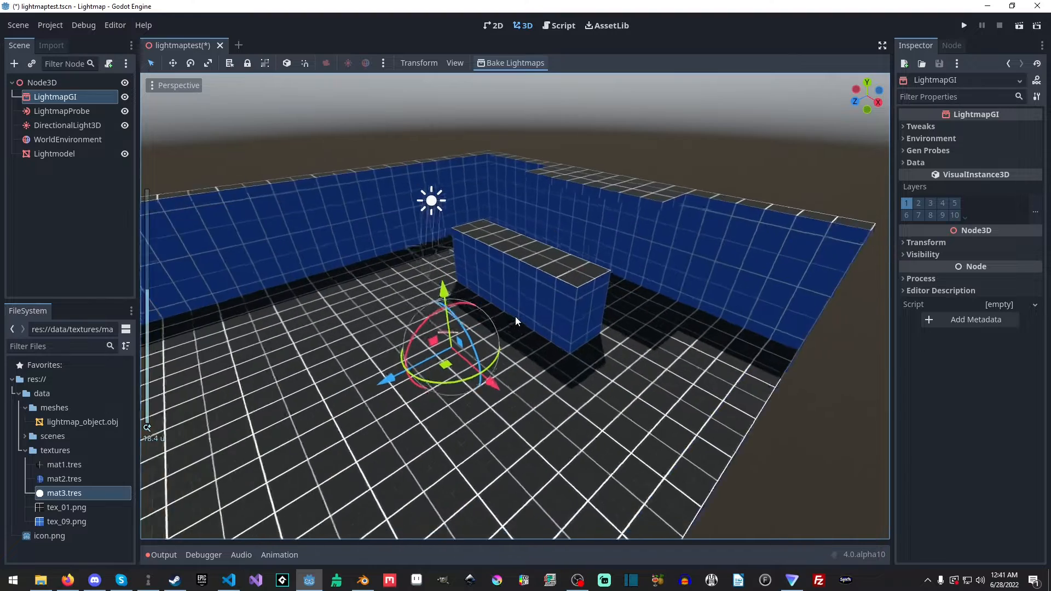
pyautogui.scroll(-6, 467, 320)
pyautogui.moveTo(465, 314); pyautogui.dragTo(618, 293, button='middle')
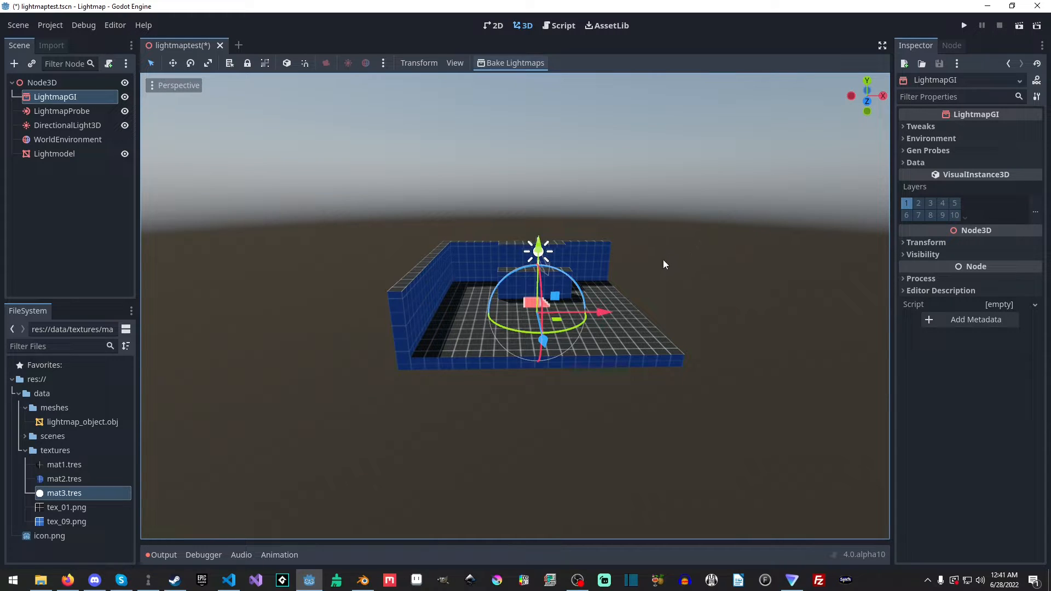
pyautogui.moveTo(663, 259); pyautogui.dragTo(548, 378, button='middle')
pyautogui.click(77, 111)
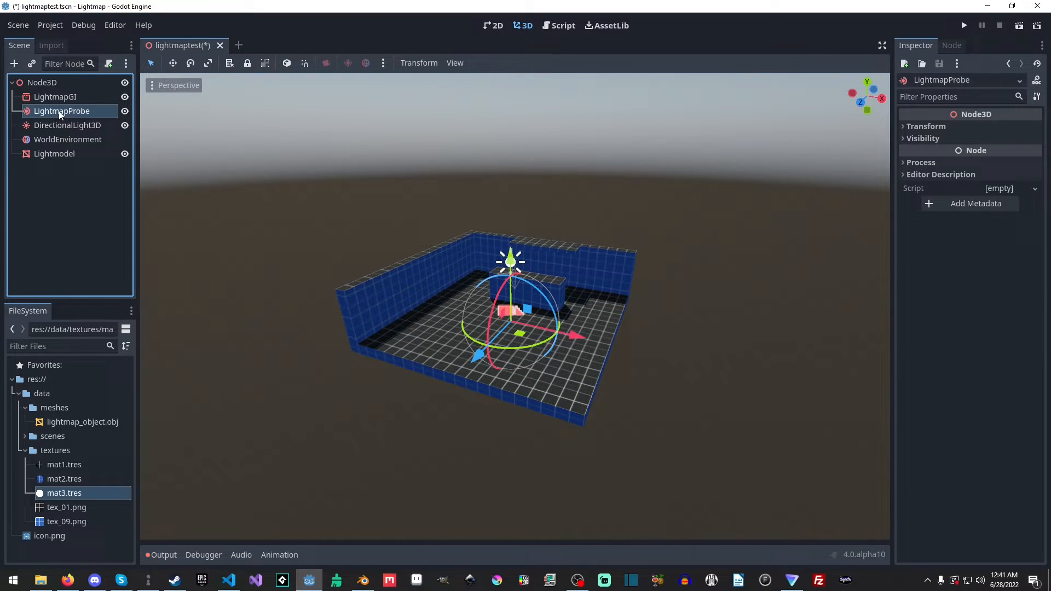
# - Set the LightmapGI node's bake quality to Ultra
pyautogui.click(85, 101)
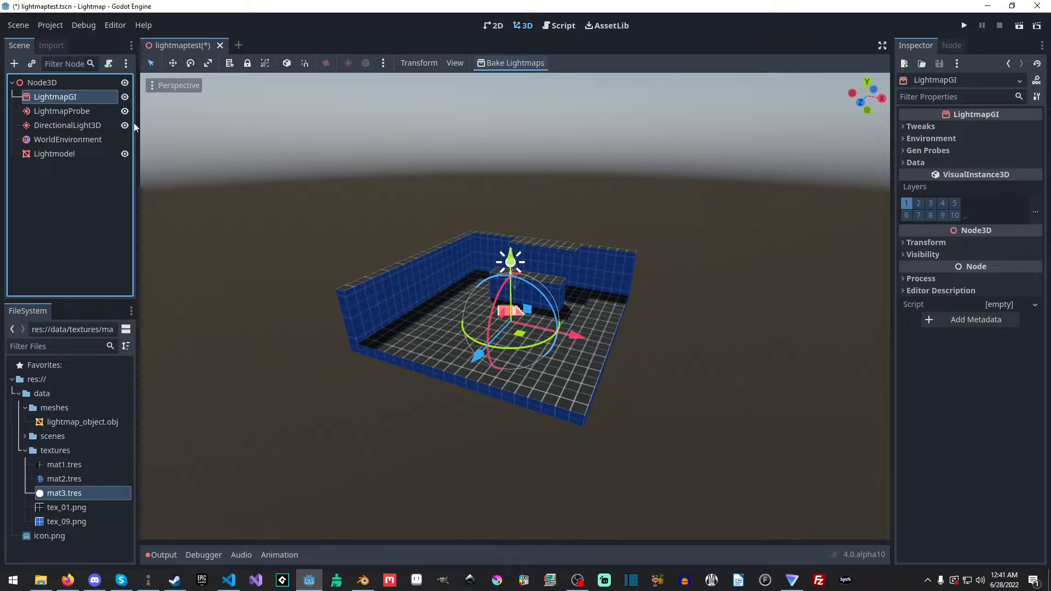
pyautogui.scroll(7, 710, 328)
pyautogui.moveTo(710, 329); pyautogui.dragTo(652, 327, button='middle')
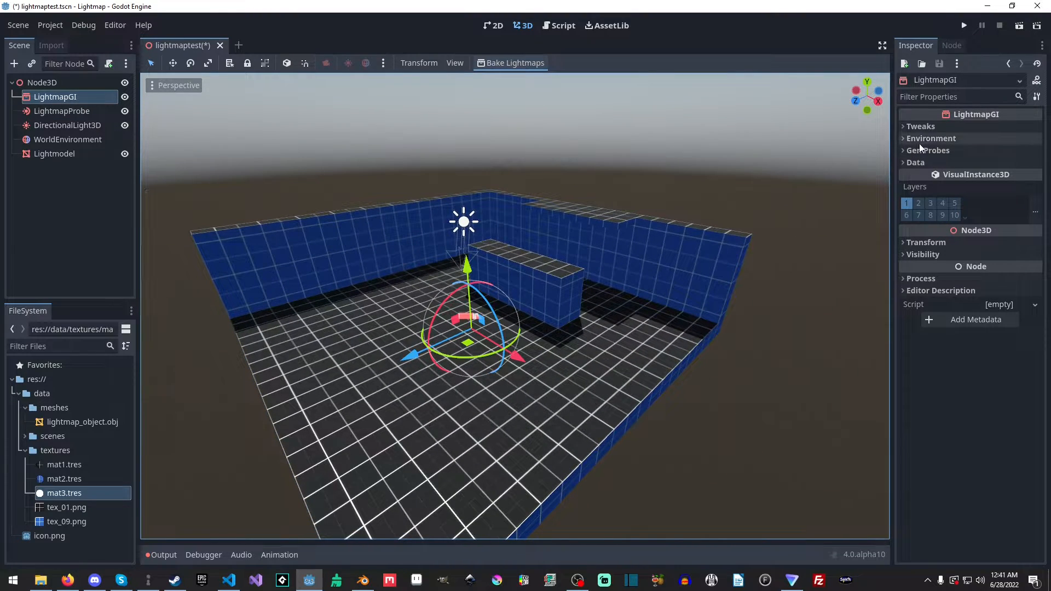
pyautogui.click(919, 127)
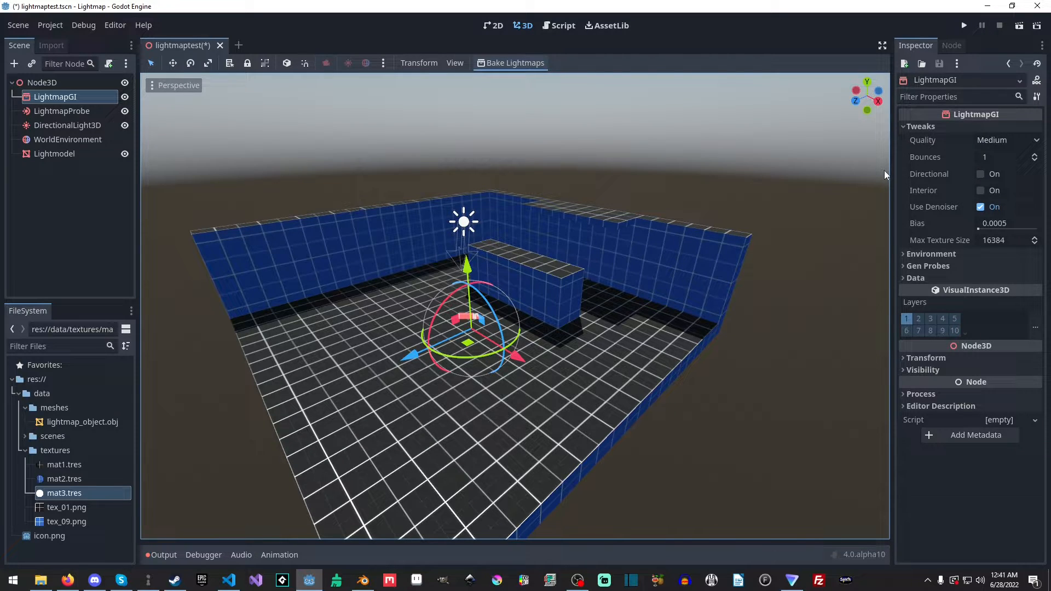
pyautogui.click(1008, 139)
pyautogui.click(1002, 191)
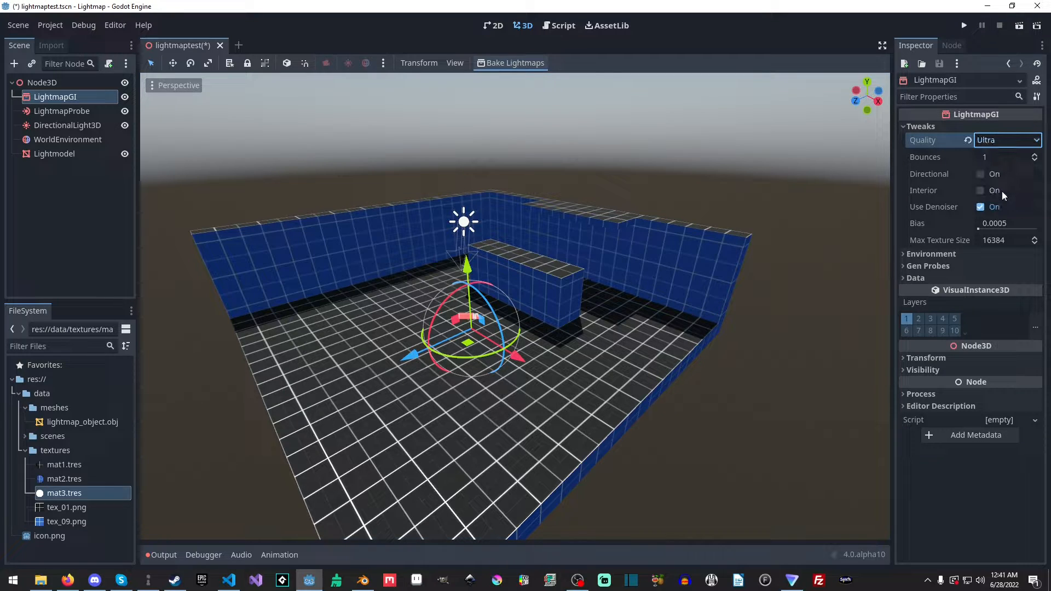
# - Set the LightmapGI's bounces to 6 and try its Interior option, switching it on and back off
pyautogui.click(1035, 155)
pyautogui.click(1035, 155)
pyautogui.click(1035, 155)
pyautogui.click(1035, 155)
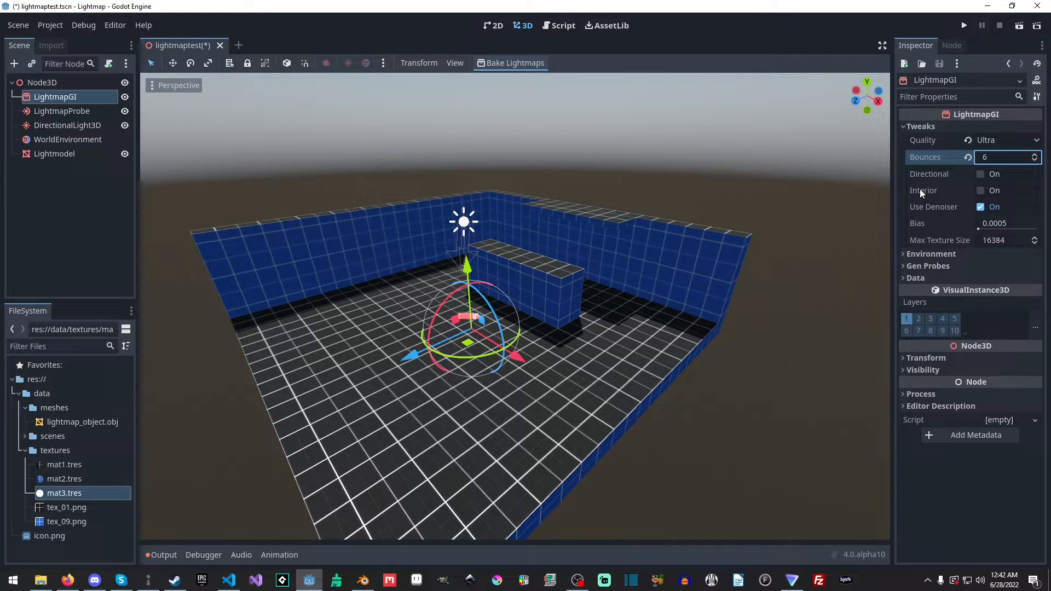
pyautogui.click(981, 191)
pyautogui.click(982, 192)
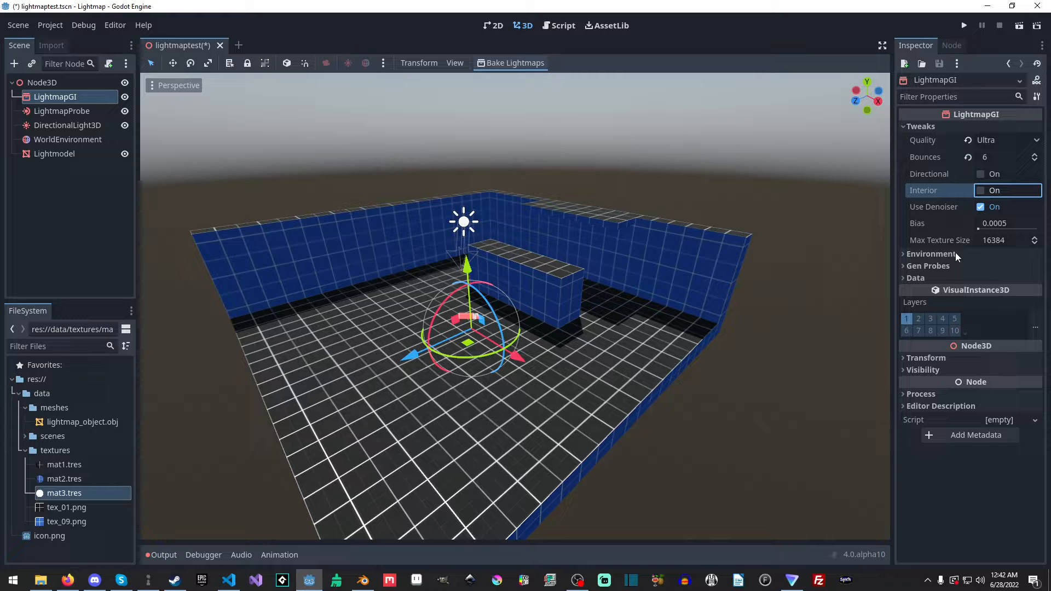
# - Set the LightmapGI's environment mode to Scene
pyautogui.click(953, 253)
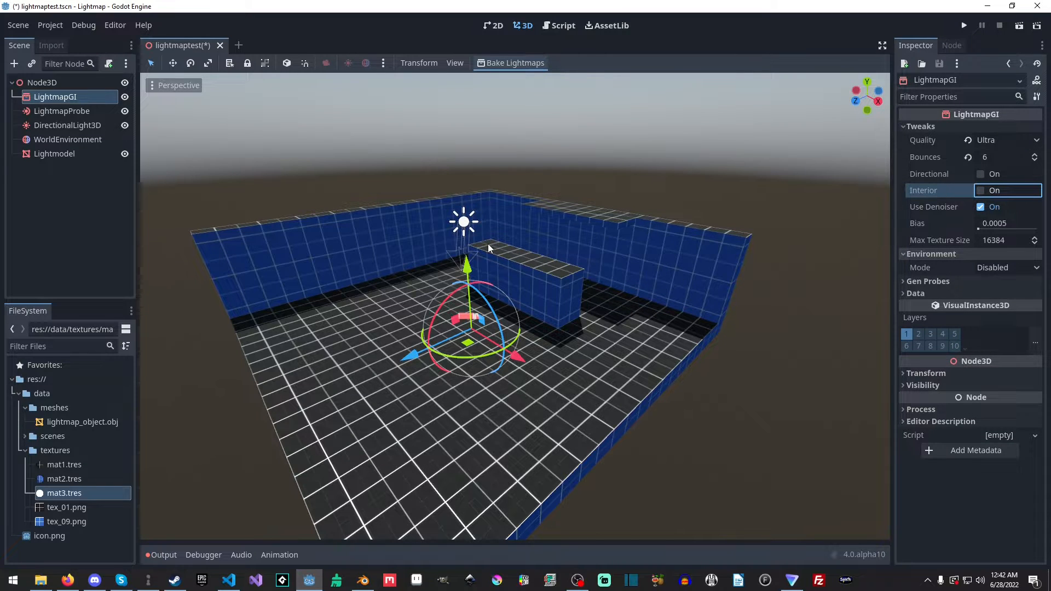
pyautogui.scroll(-5, 427, 208)
pyautogui.moveTo(368, 176); pyautogui.dragTo(507, 265, button='middle')
pyautogui.scroll(8, 422, 132)
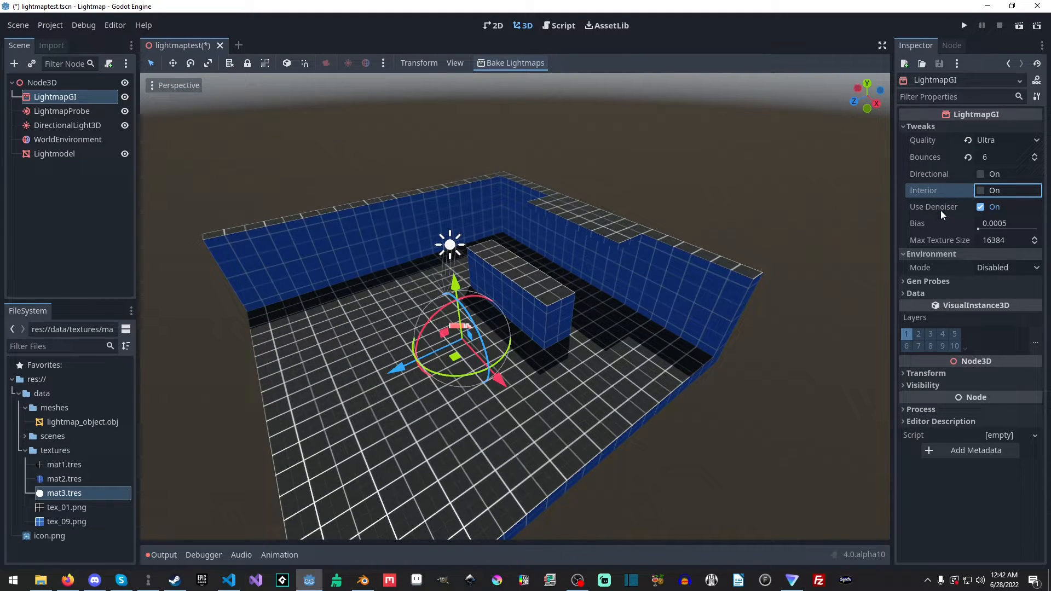
pyautogui.click(1031, 267)
pyautogui.click(1009, 298)
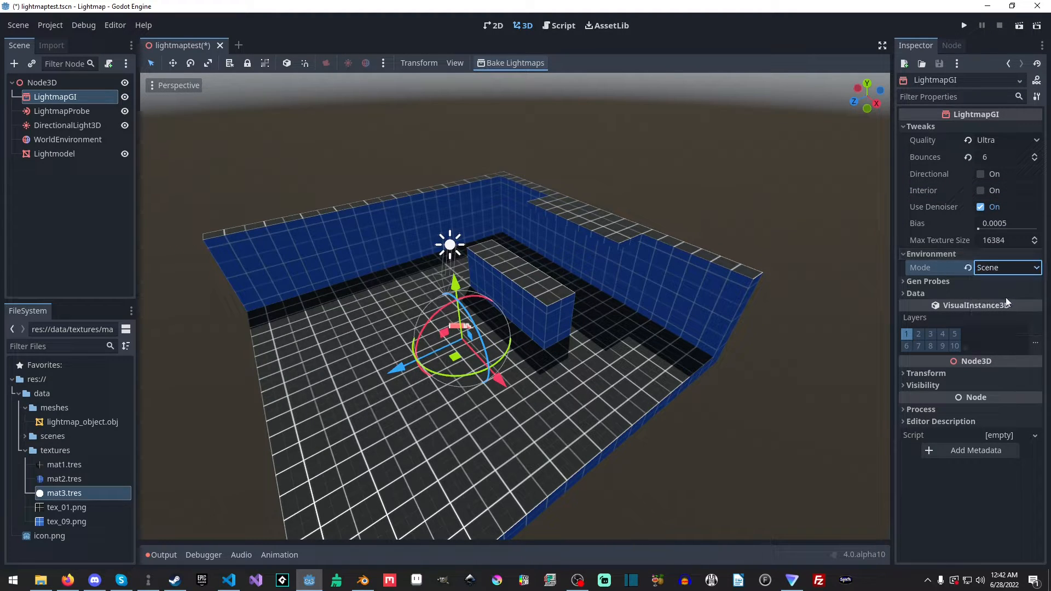
# - Set the LightmapGI's generated probes subdivision to 8 and save the scene
pyautogui.click(947, 282)
pyautogui.click(1008, 295)
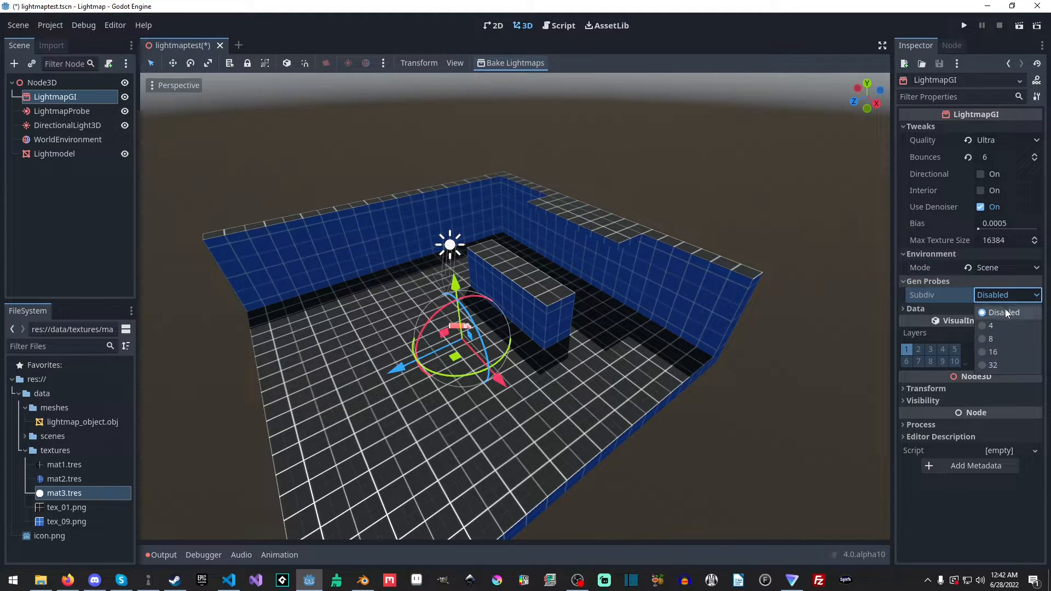
pyautogui.click(999, 338)
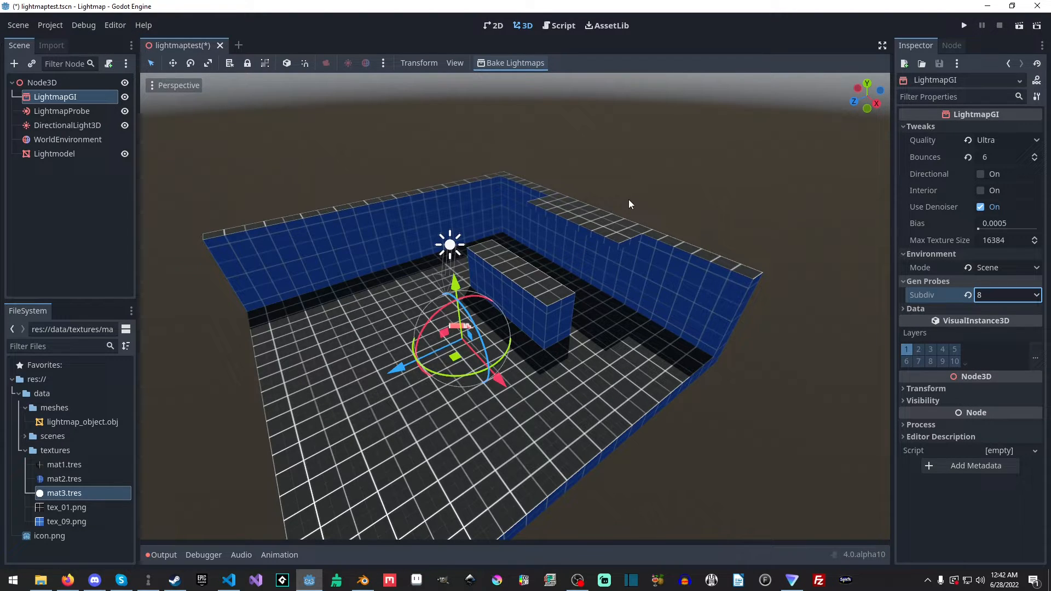
pyautogui.hotkey('ctrl', 's')
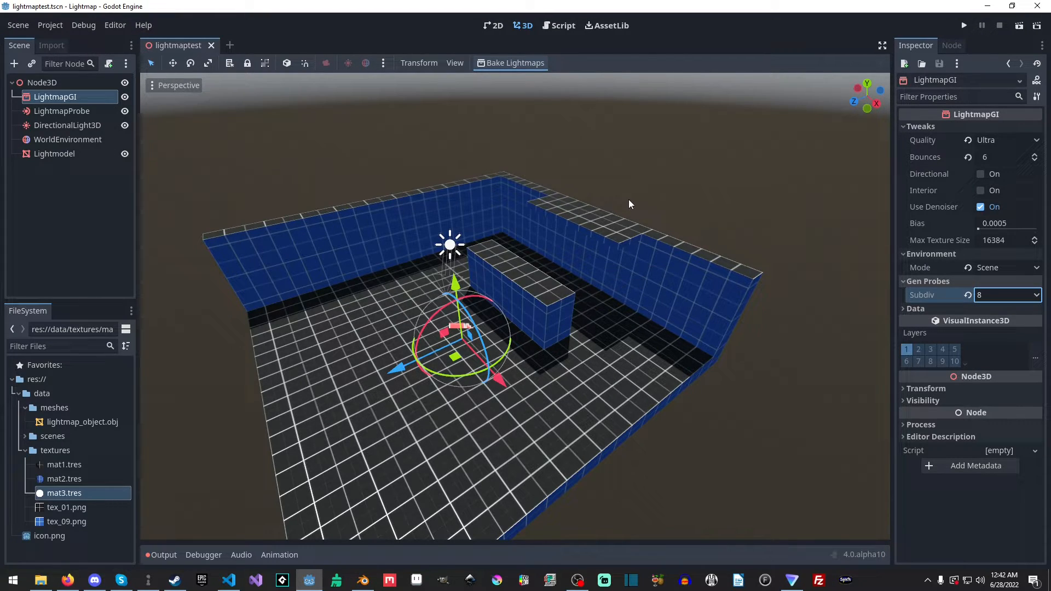
# - Try to bake the scene's lightmaps to the bake file lightmaptest.lmbake in res://data/scenes
pyautogui.click(539, 67)
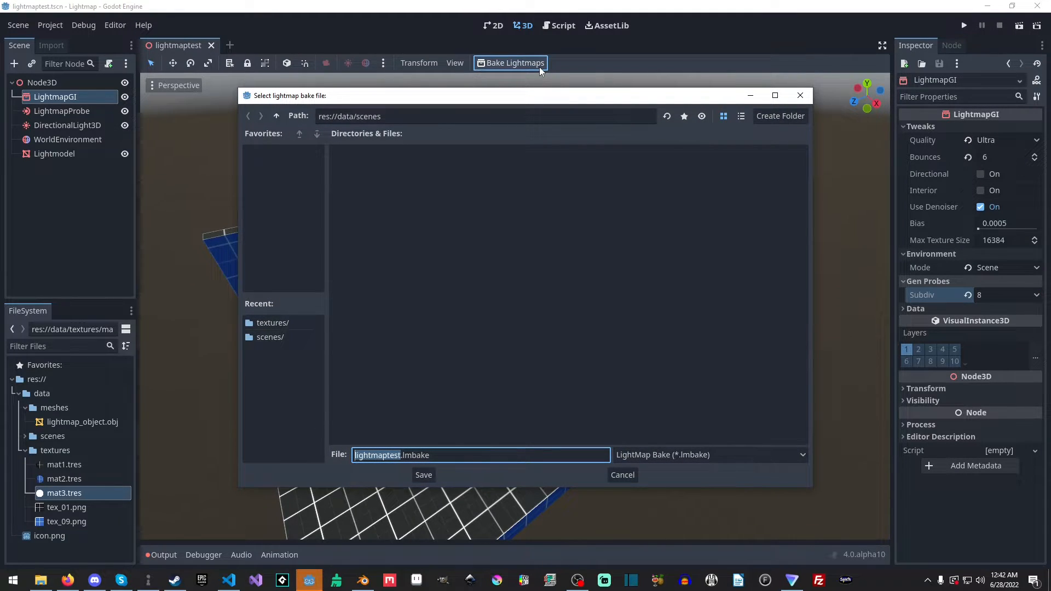
pyautogui.click(471, 293)
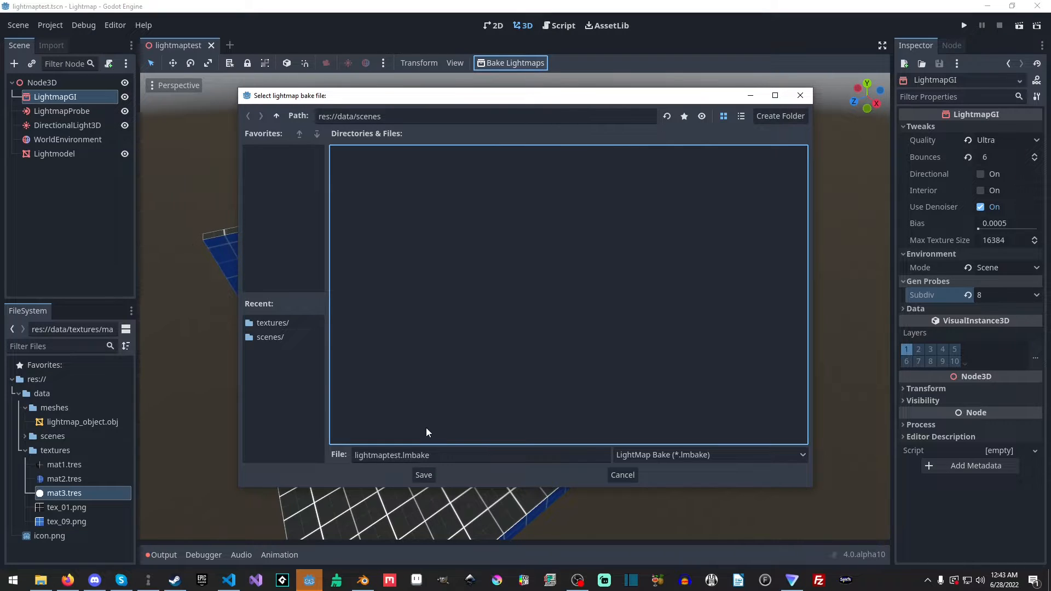
pyautogui.click(422, 476)
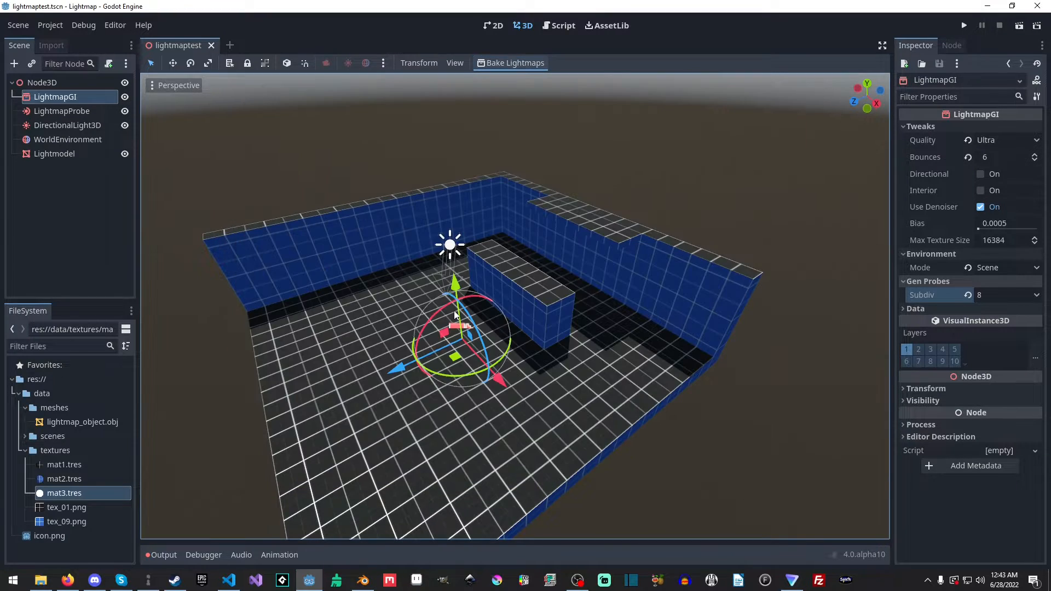
# - Try to unwrap the Lightmodel mesh's UV2 for Lightmap/AO
pyautogui.click(455, 251)
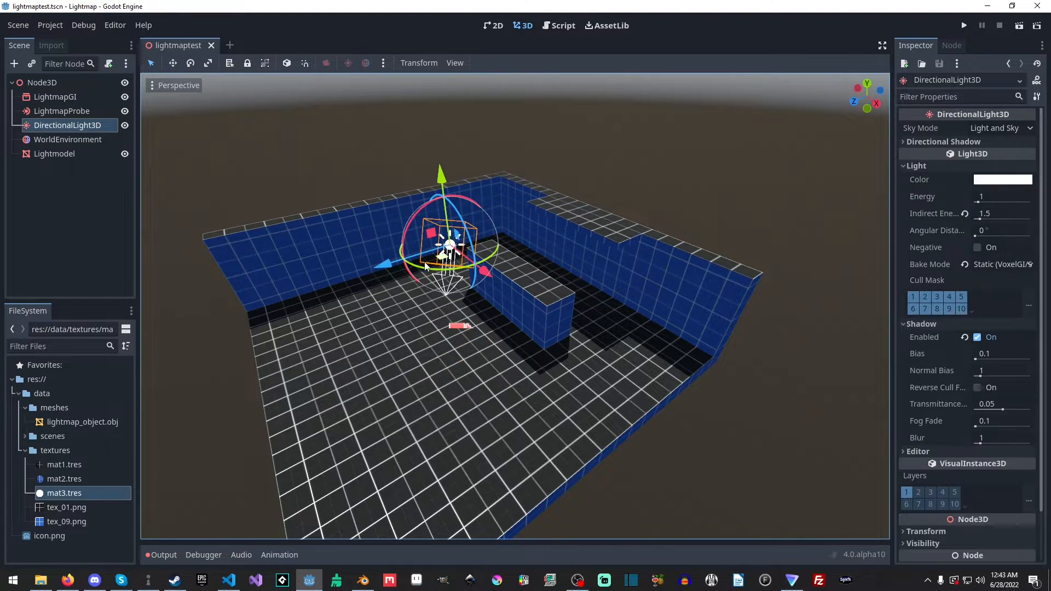
pyautogui.click(371, 259)
pyautogui.click(333, 250)
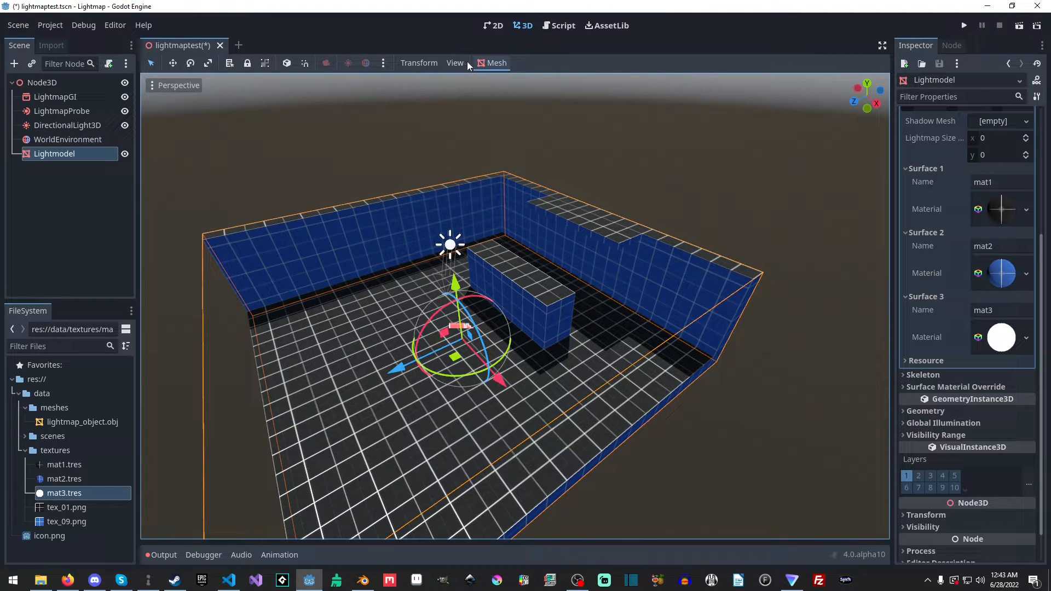
pyautogui.click(485, 64)
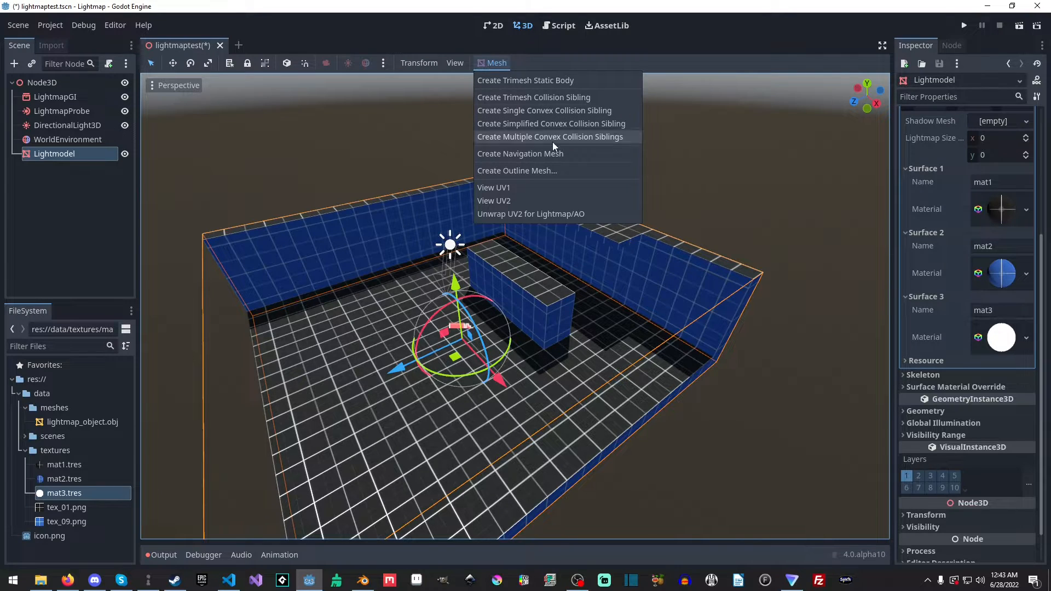
pyautogui.click(337, 193)
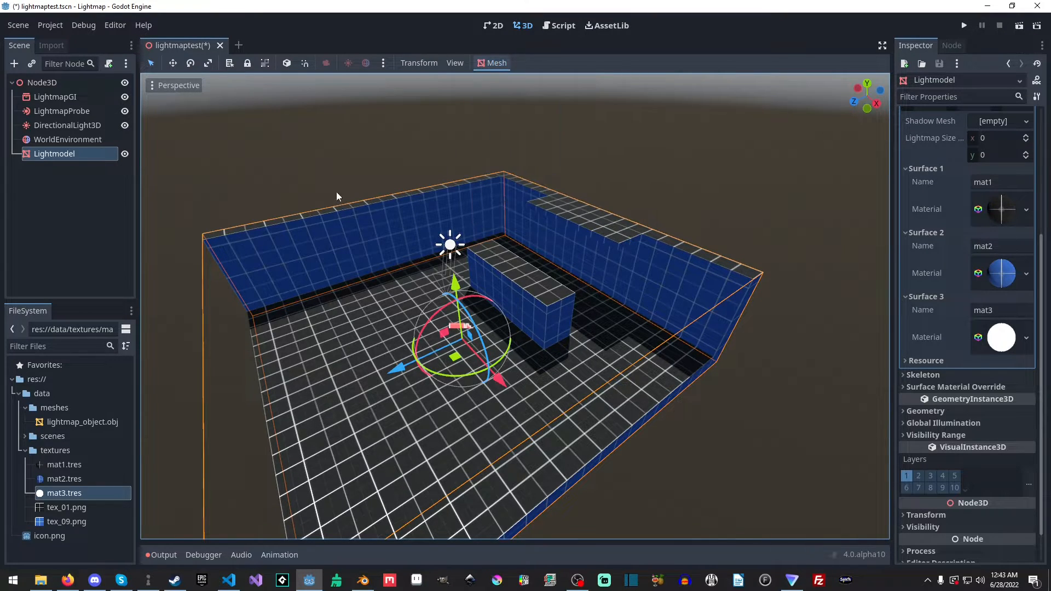
pyautogui.click(489, 63)
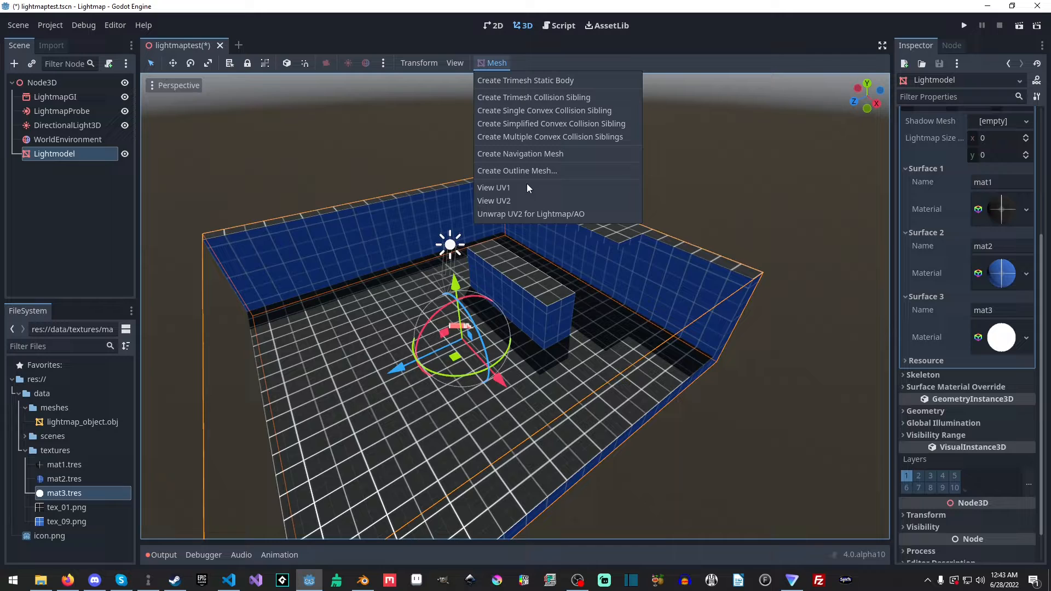
pyautogui.click(530, 213)
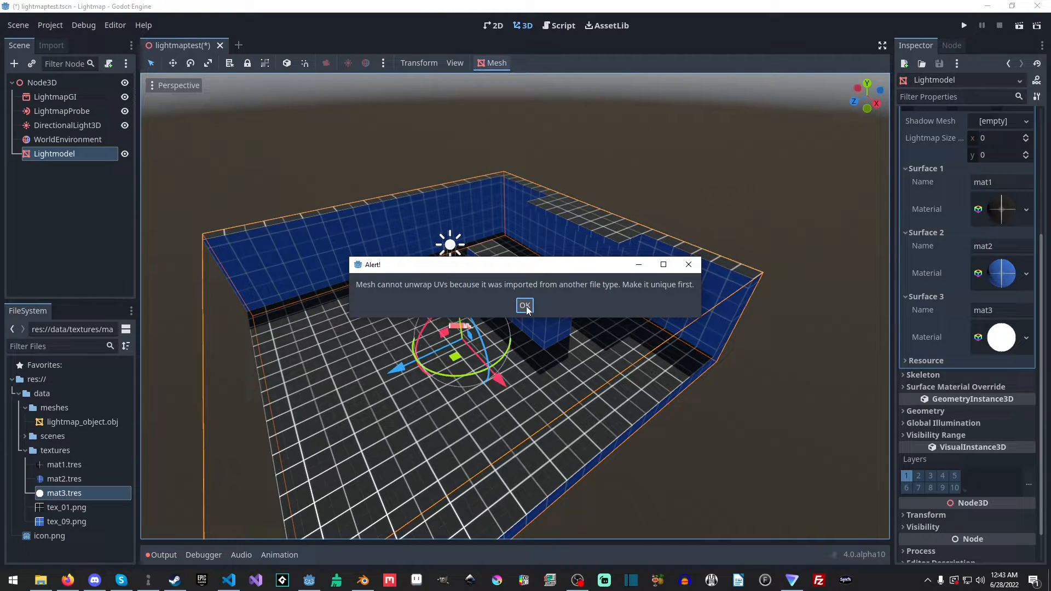
pyautogui.click(525, 306)
# - Make the Lightmodel node's imported mesh resource unique
pyautogui.scroll(4, 996, 249)
pyautogui.click(991, 137)
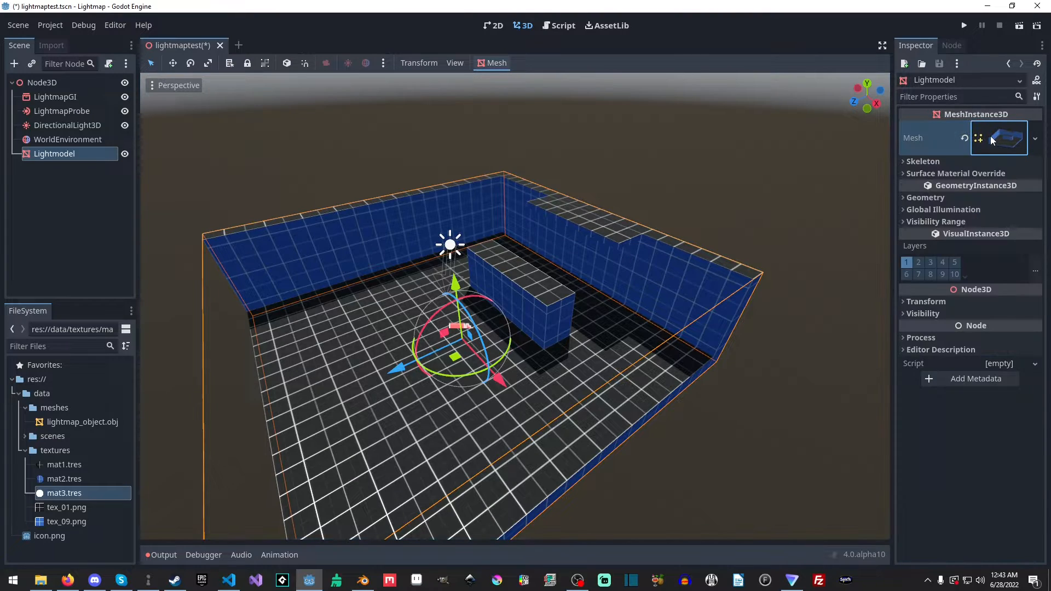
pyautogui.click(1036, 138)
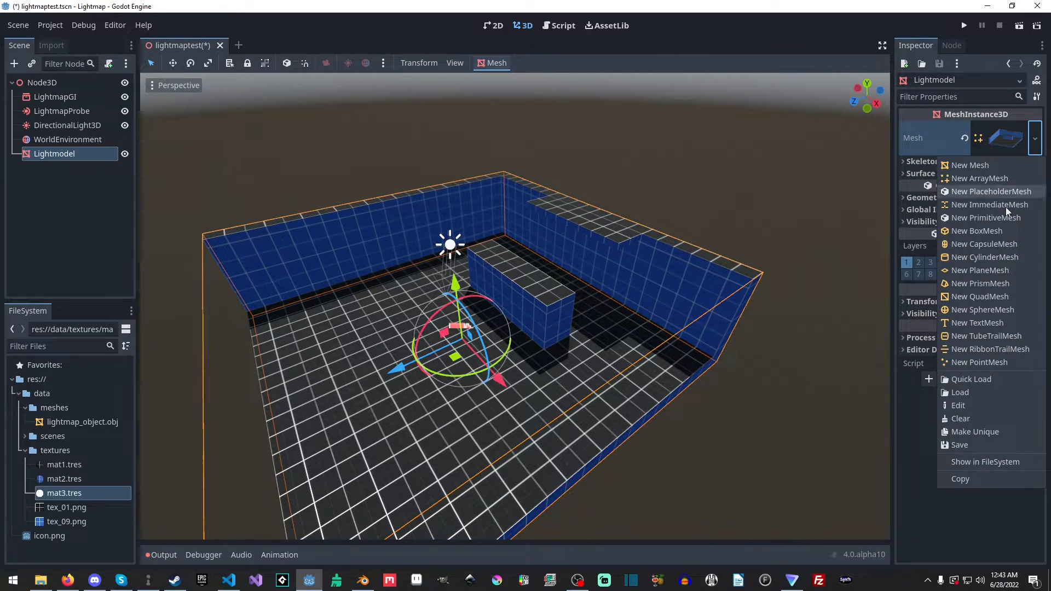
pyautogui.click(995, 431)
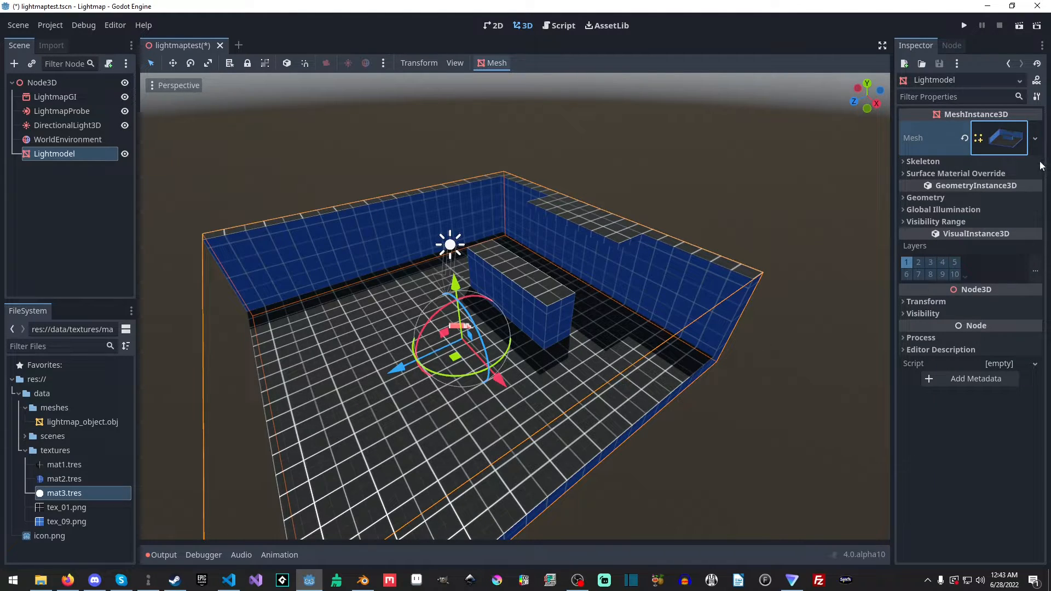
pyautogui.click(1037, 141)
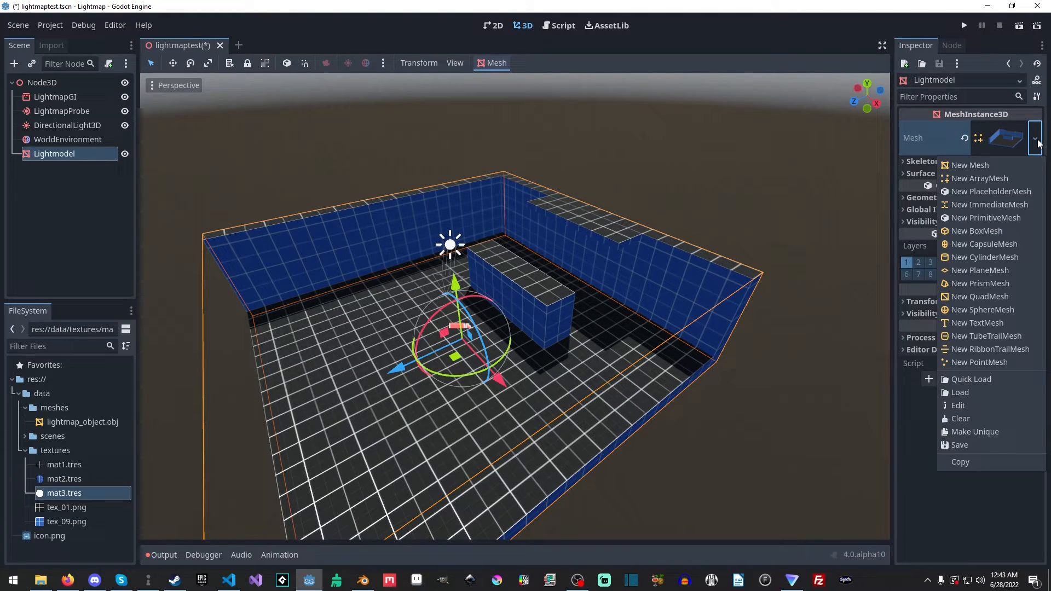
pyautogui.click(993, 434)
# - Unwrap the Lightmodel mesh's UV2 for Lightmap/AO and bake the lightmaps from the LightmapGI node
pyautogui.click(491, 58)
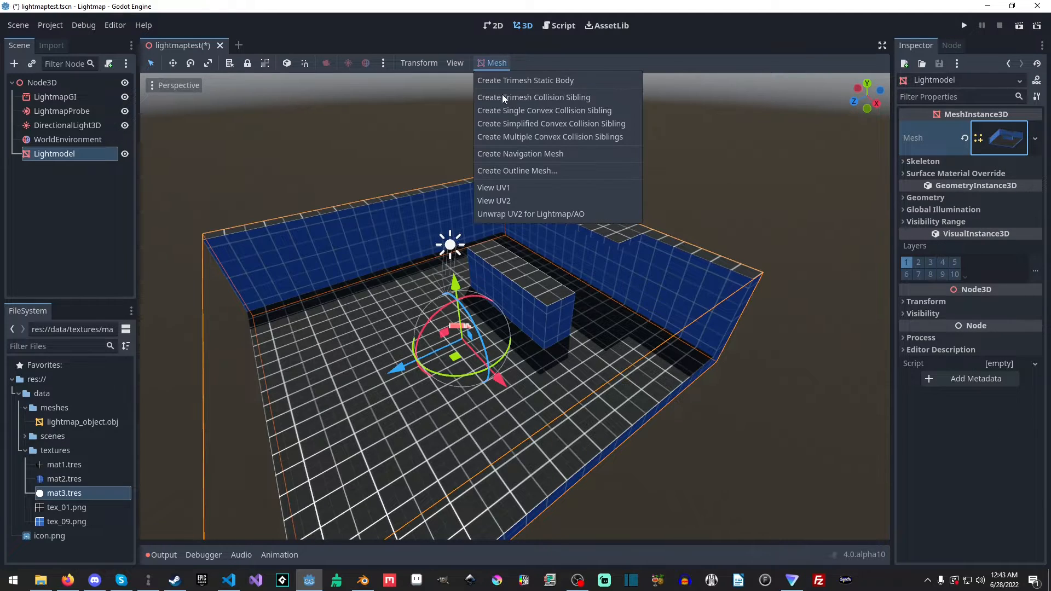
pyautogui.click(524, 213)
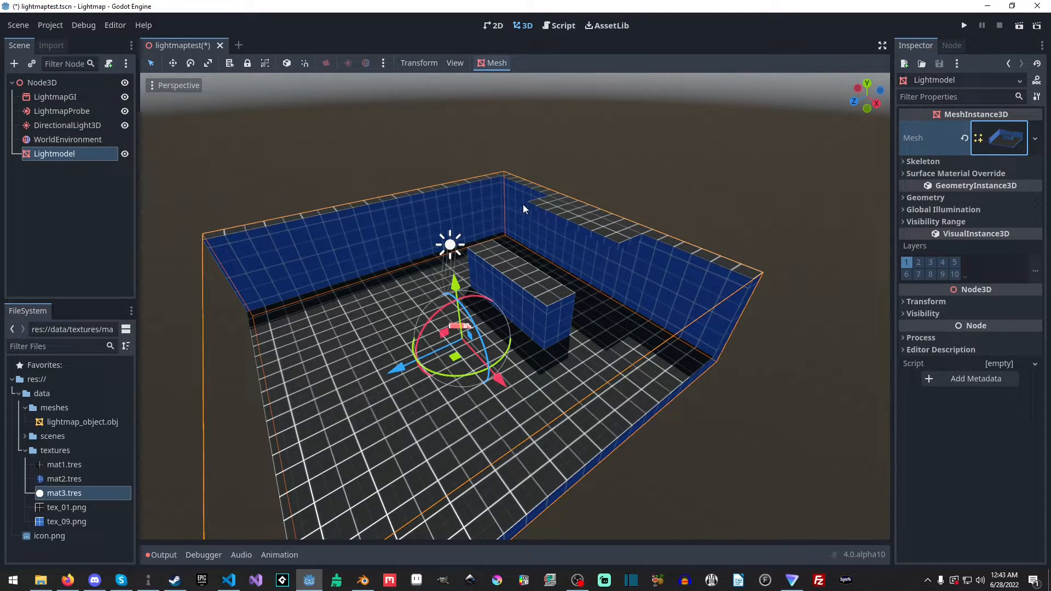
pyautogui.click(55, 96)
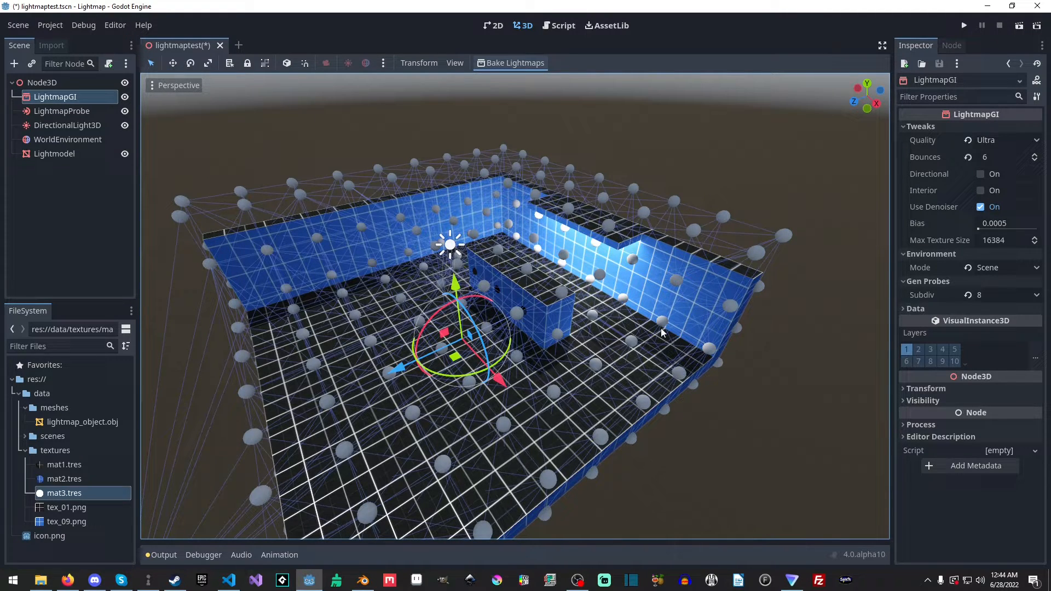
# - Examine the baked shadows on the floor around the block and walls, up close and from outside the room
pyautogui.press('w')
pyautogui.moveTo(661, 331); pyautogui.dragTo(733, 248, button='right')
pyautogui.click(654, 310)
pyautogui.press('w')
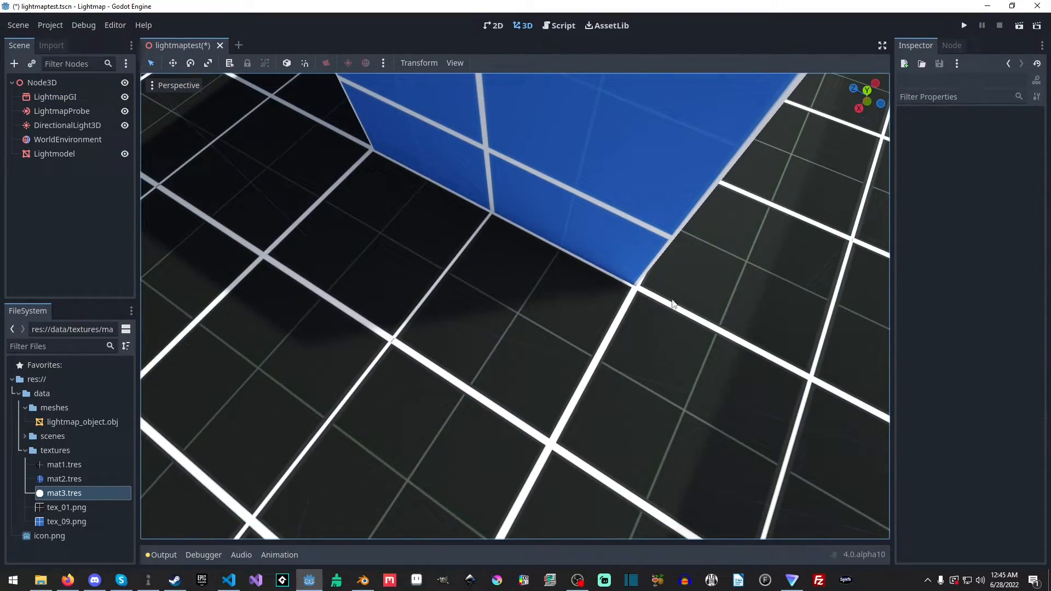
pyautogui.moveTo(510, 338); pyautogui.dragTo(425, 194, button='right')
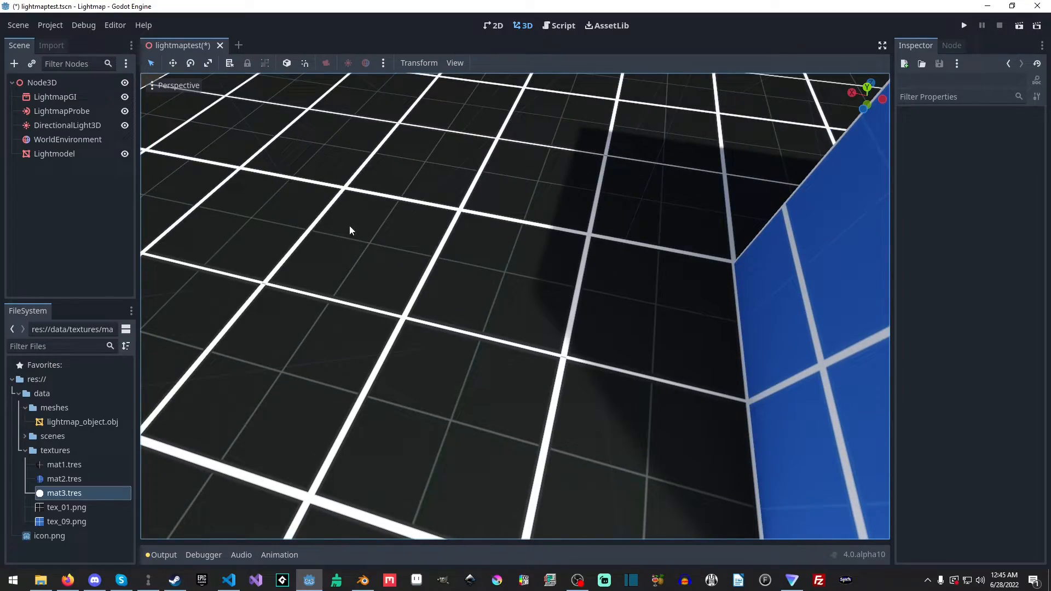
pyautogui.moveTo(383, 329); pyautogui.dragTo(728, 290, button='right')
pyautogui.press('s')
pyautogui.press('s')
pyautogui.moveTo(446, 193); pyautogui.dragTo(485, 190, button='right')
pyautogui.press('w')
pyautogui.press('a')
pyautogui.press('s')
pyautogui.moveTo(638, 304); pyautogui.dragTo(458, 178, button='right')
pyautogui.press('w')
pyautogui.press('d')
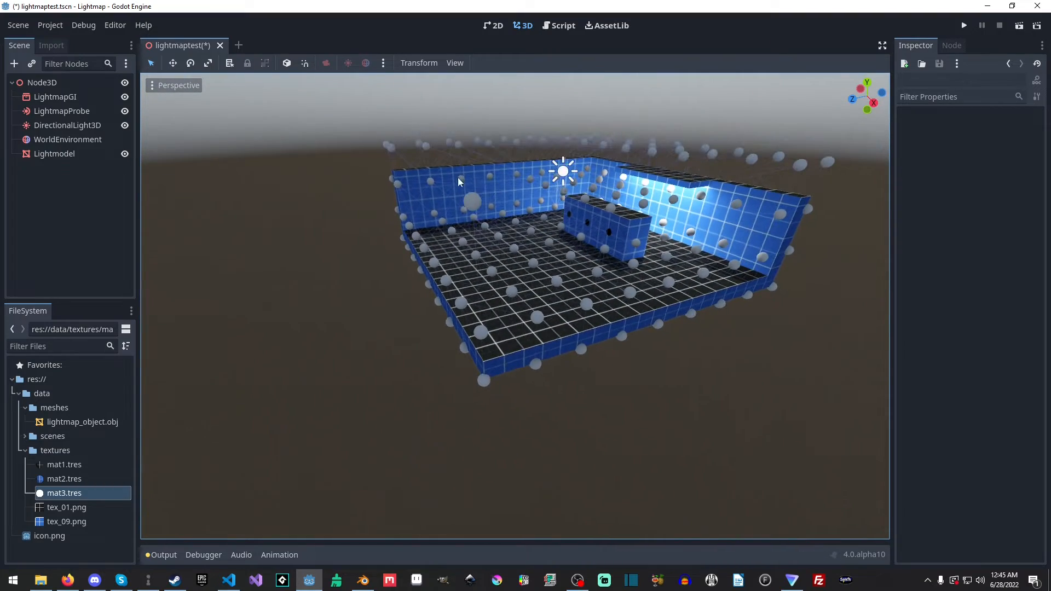
# - Inspect the generated light probes and the bounced light in the passage between the block and the overhang wall
pyautogui.press('a')
pyautogui.moveTo(442, 219); pyautogui.dragTo(574, 232, button='right')
pyautogui.moveTo(514, 197); pyautogui.dragTo(501, 184, button='right')
pyautogui.press('s')
pyautogui.press('w')
pyautogui.moveTo(561, 268); pyautogui.dragTo(752, 161, button='right')
pyautogui.press('w')
pyautogui.press('s')
pyautogui.press('w')
pyautogui.press('w')
pyautogui.press('s')
pyautogui.moveTo(578, 146); pyautogui.dragTo(530, 348, button='right')
pyautogui.press('w')
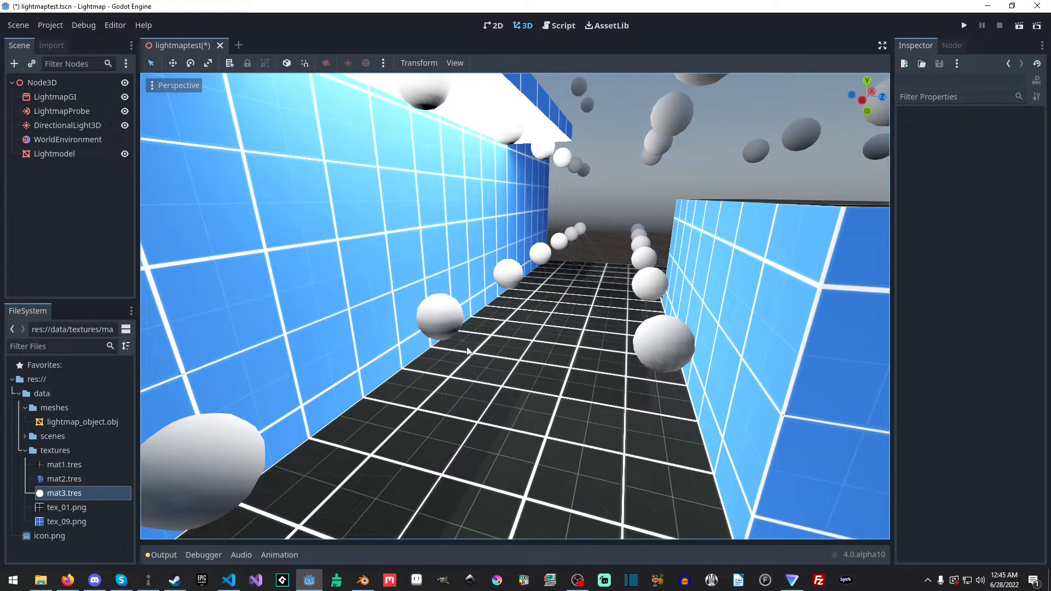
pyautogui.moveTo(660, 402); pyautogui.dragTo(660, 402, button='right')
pyautogui.press('s')
pyautogui.press('s')
pyautogui.moveTo(621, 271); pyautogui.dragTo(622, 271, button='right')
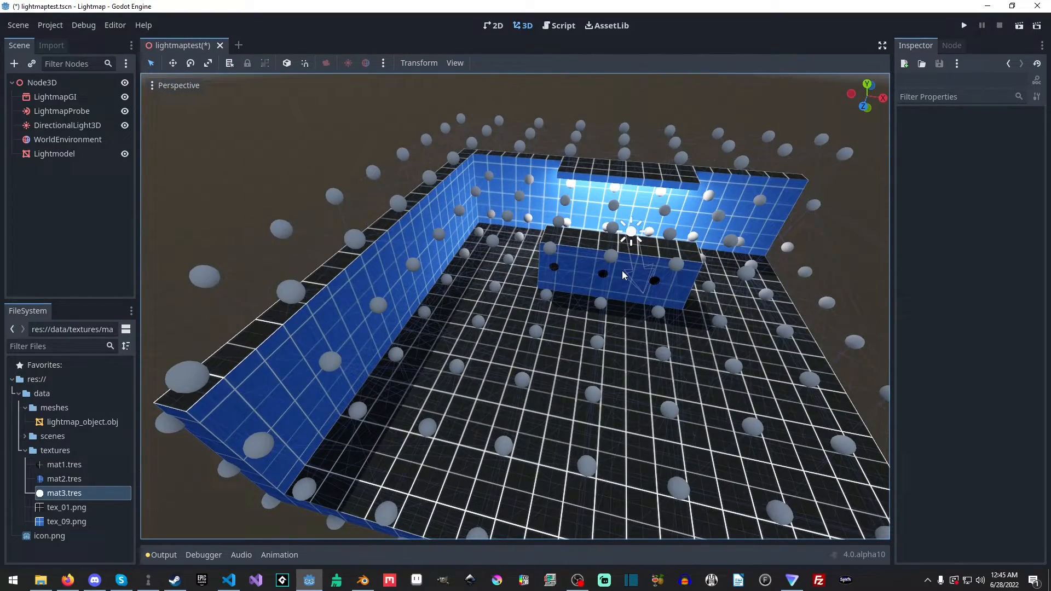
# - Save the scene and add a MeshInstance3D with a new SphereMesh under the root Node3D
pyautogui.hotkey('ctrl', 's')
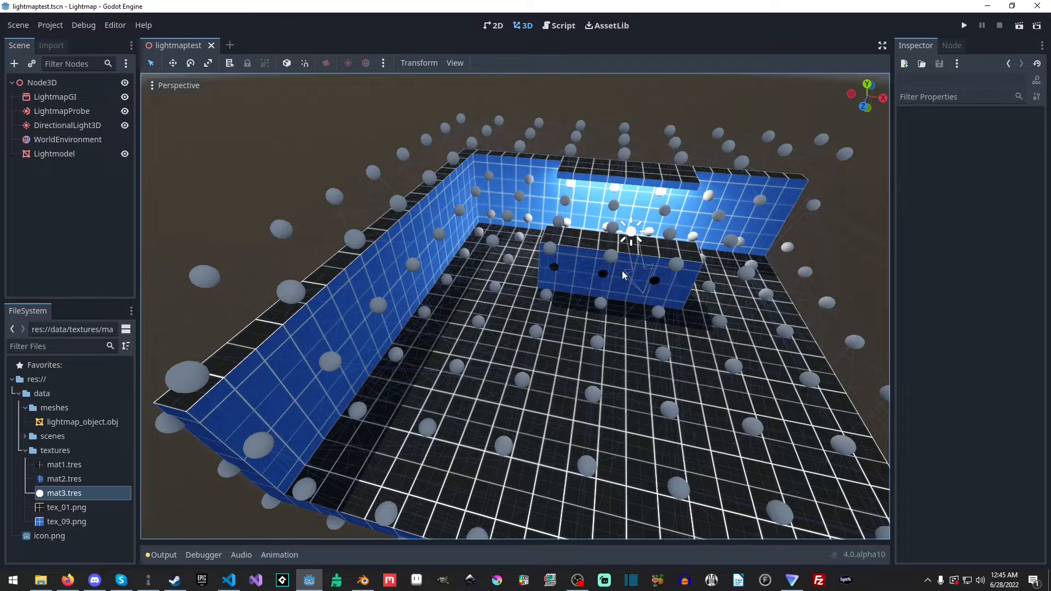
pyautogui.click(70, 87)
pyautogui.hotkey('ctrl', 'a')
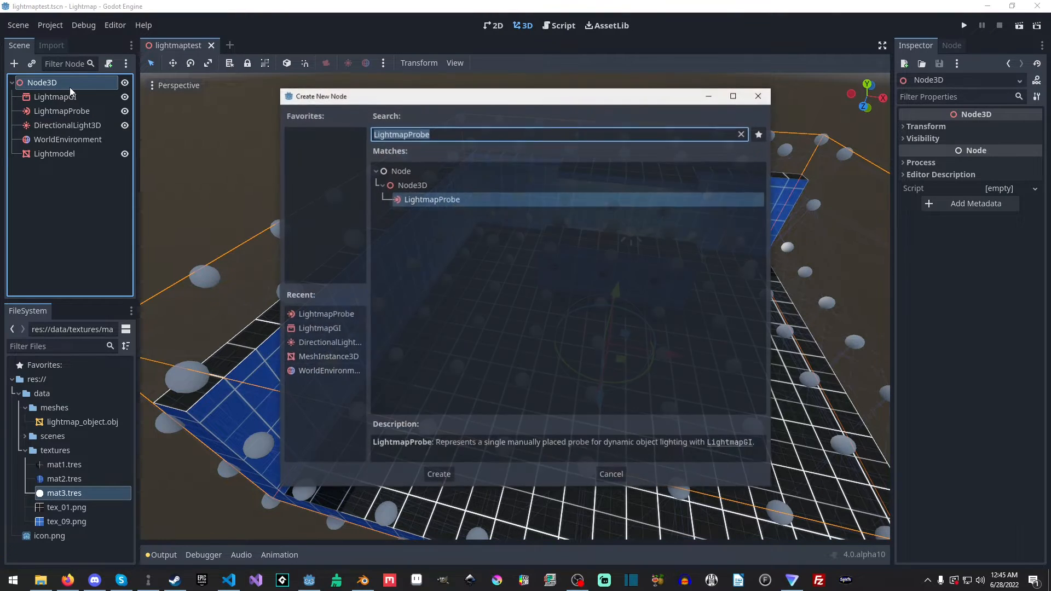
pyautogui.doubleClick(314, 358)
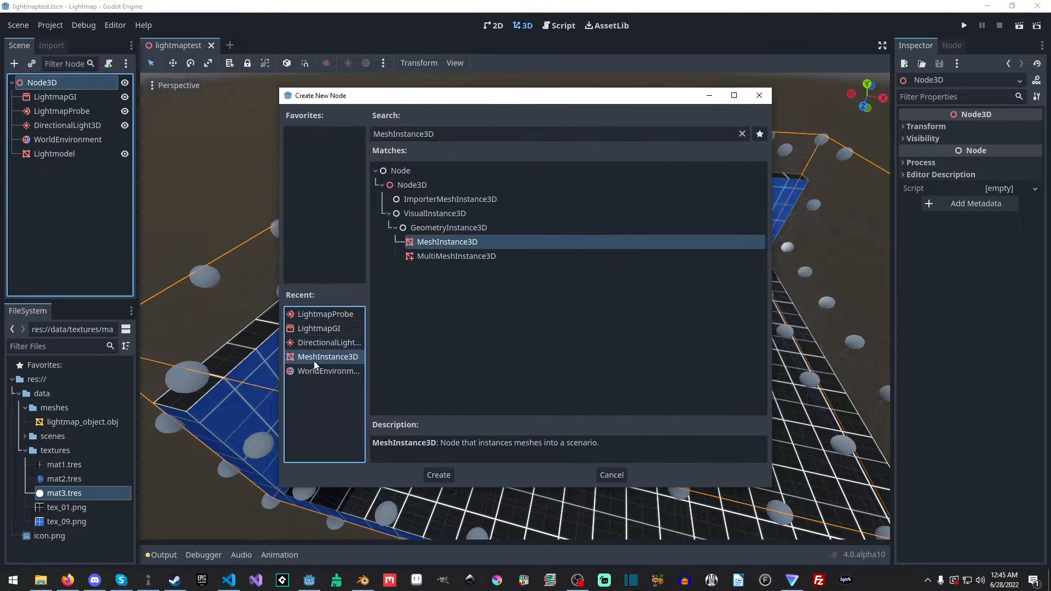
pyautogui.click(1035, 129)
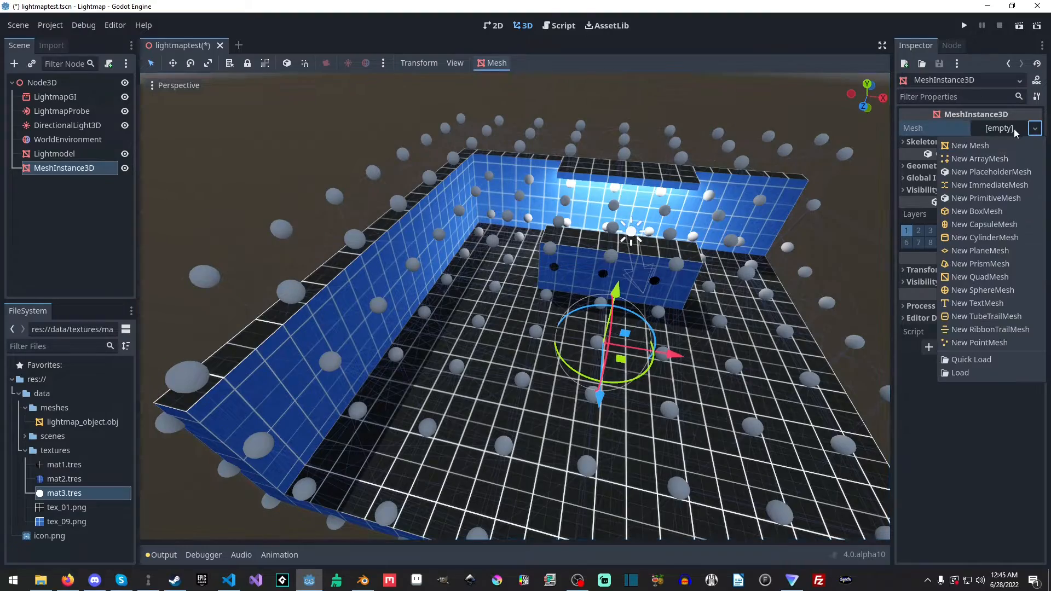
pyautogui.click(985, 302)
# - Move the sphere over the block and down into the passage between the block and the overhang wall
pyautogui.moveTo(616, 290); pyautogui.dragTo(627, 237)
pyautogui.moveTo(627, 237); pyautogui.dragTo(481, 307, button='right')
pyautogui.moveTo(442, 319); pyautogui.dragTo(716, 326)
pyautogui.press('w')
pyautogui.moveTo(716, 326); pyautogui.dragTo(591, 285, button='right')
pyautogui.moveTo(510, 222); pyautogui.dragTo(510, 287)
pyautogui.moveTo(510, 287); pyautogui.dragTo(538, 264, button='right')
pyautogui.press('w')
pyautogui.press('s')
pyautogui.moveTo(522, 209); pyautogui.dragTo(494, 193, button='right')
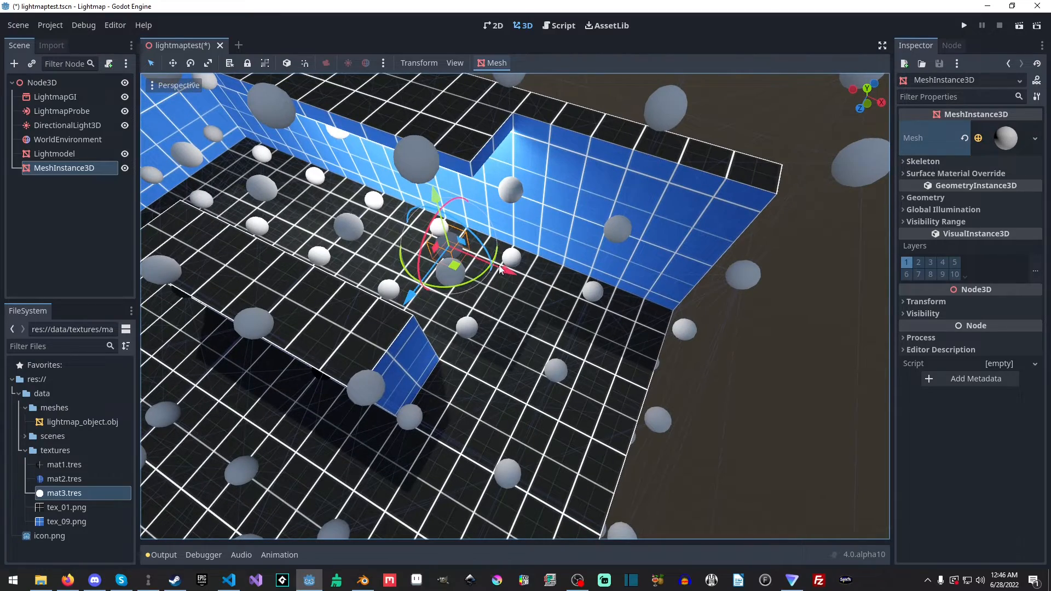
# - Slide the sphere back and forth along the passage beside the overhang wall and examine its shading
pyautogui.moveTo(506, 269); pyautogui.dragTo(674, 322)
pyautogui.moveTo(651, 317); pyautogui.dragTo(437, 263)
pyautogui.press('w')
pyautogui.moveTo(435, 262); pyautogui.dragTo(706, 263, button='right')
pyautogui.press('s')
pyautogui.press('a')
pyautogui.moveTo(569, 267); pyautogui.dragTo(550, 266, button='right')
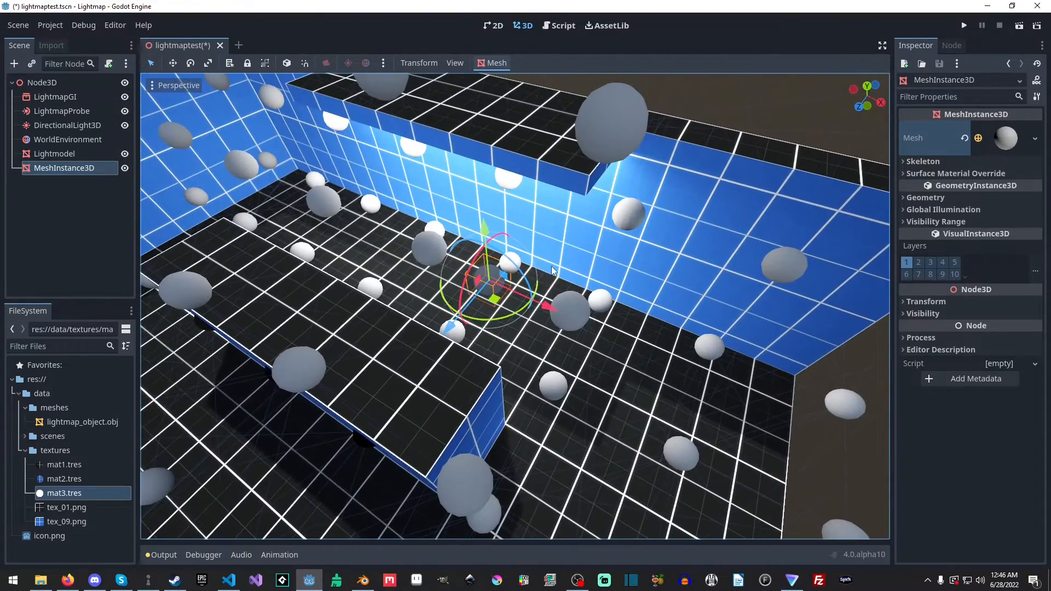
# - Enable the Directional option on the LightmapGI node
pyautogui.click(89, 95)
pyautogui.click(979, 175)
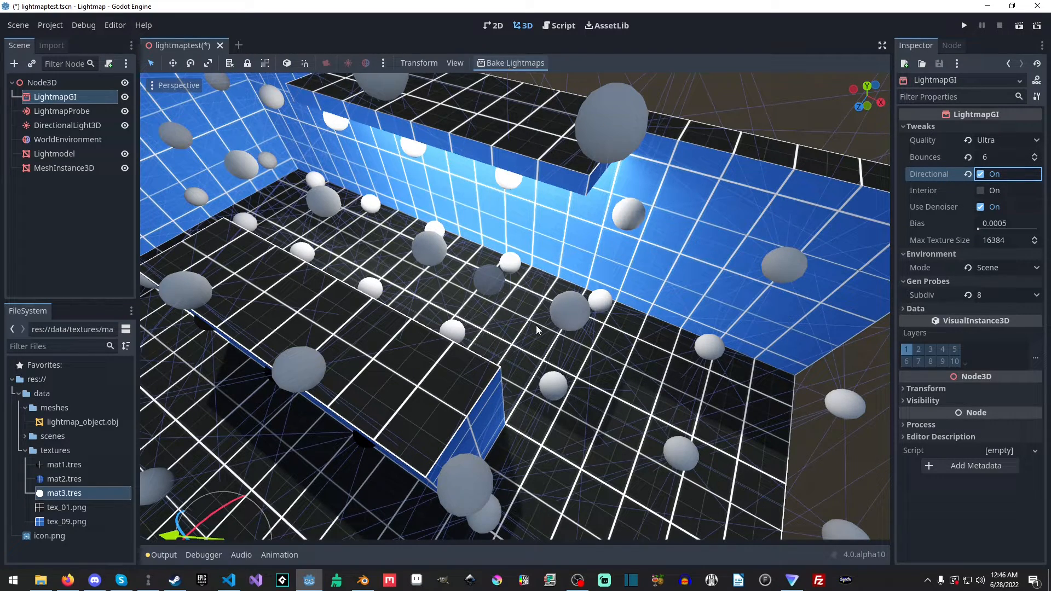
# - Set the sphere mesh's radius to 1 m and its height to 2 m
pyautogui.moveTo(536, 325); pyautogui.dragTo(500, 252, button='right')
pyautogui.press('w')
pyautogui.click(499, 251)
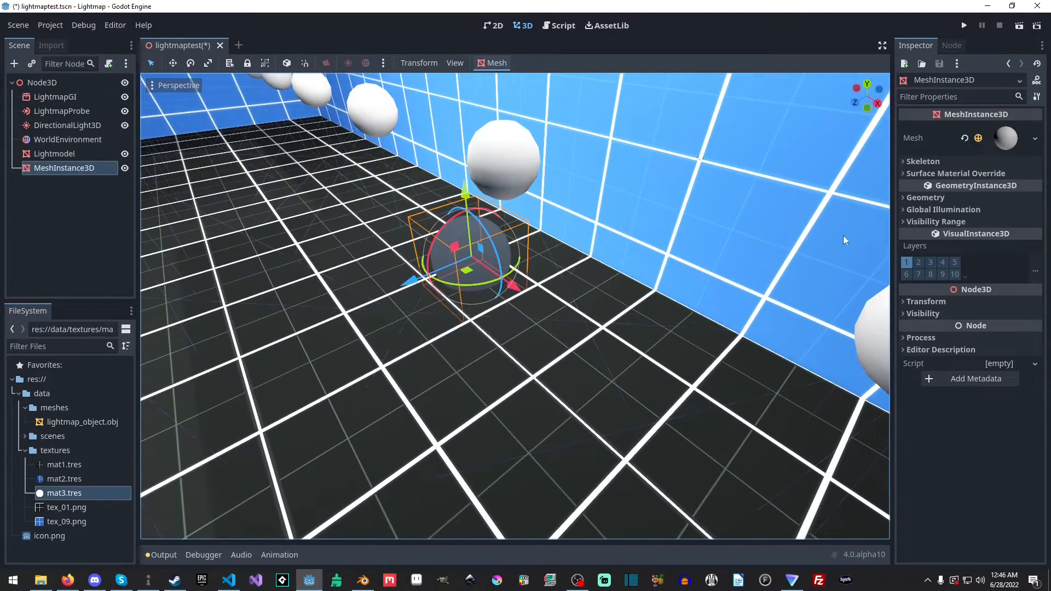
pyautogui.click(1009, 140)
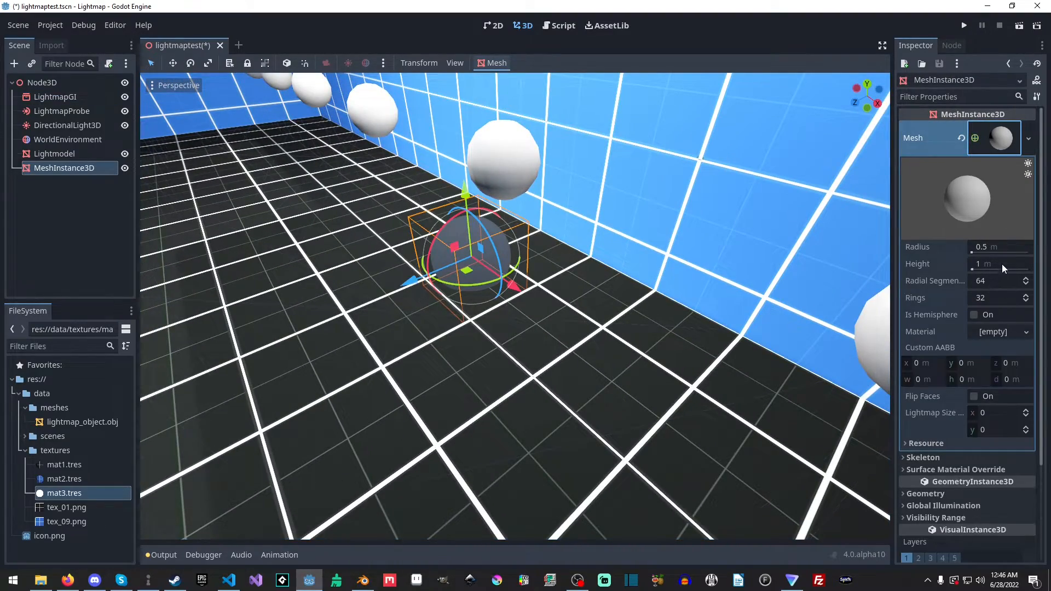
pyautogui.click(1002, 248)
pyautogui.write('1')
pyautogui.press('Return')
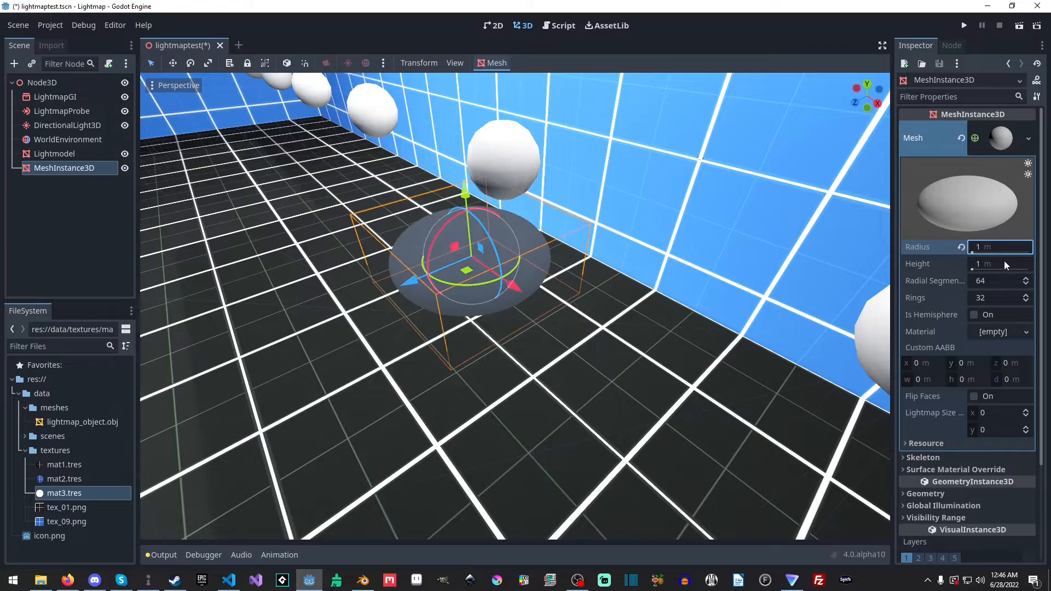
pyautogui.click(1004, 261)
pyautogui.write('2')
pyautogui.press('Return')
# - Raise the enlarged sphere above the floor in the passage between the block and the overhang wall
pyautogui.press('s')
pyautogui.moveTo(570, 181); pyautogui.dragTo(554, 191, button='right')
pyautogui.moveTo(521, 183); pyautogui.dragTo(521, 135)
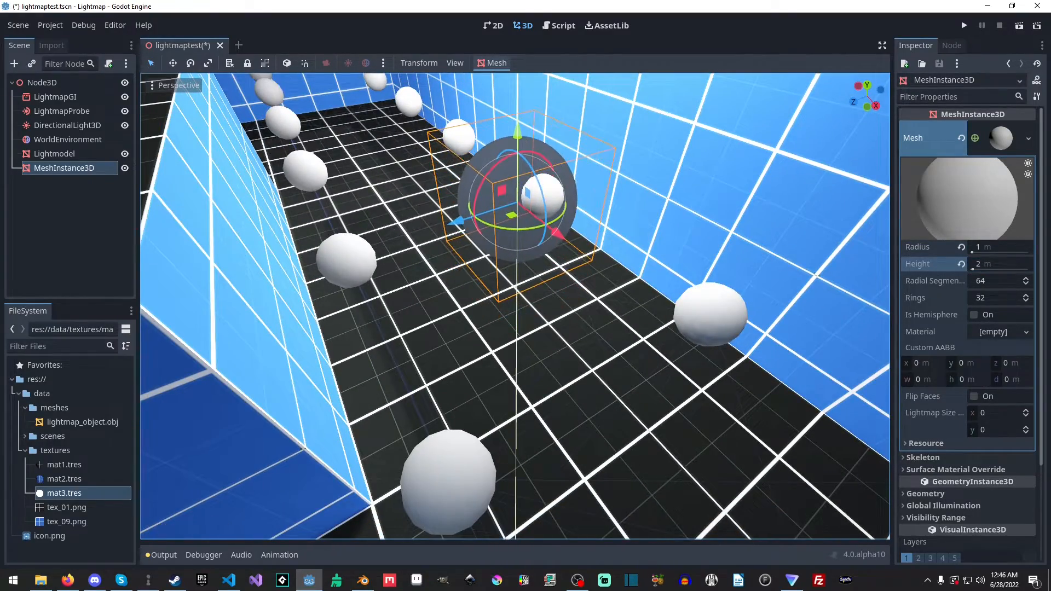
pyautogui.press('s')
pyautogui.moveTo(580, 181); pyautogui.dragTo(580, 181, button='right')
pyautogui.moveTo(602, 242)
pyautogui.mouseDown()
pyautogui.moveTo(608, 263)
pyautogui.moveTo(227, 291)
pyautogui.moveTo(154, 327)
pyautogui.moveTo(386, 307)
pyautogui.moveTo(411, 323)
pyautogui.moveTo(354, 336)
pyautogui.moveTo(471, 311)
pyautogui.moveTo(603, 241)
pyautogui.mouseUp()
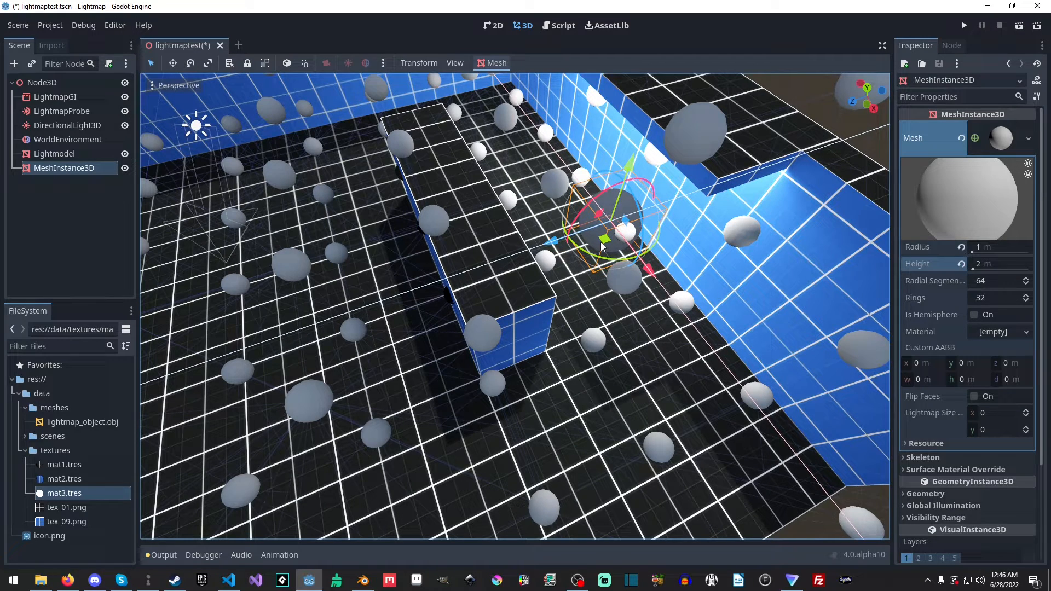
# - Rebake the lightmaps from the LightmapGI node and examine the lighting around the sphere and overhang
pyautogui.click(54, 97)
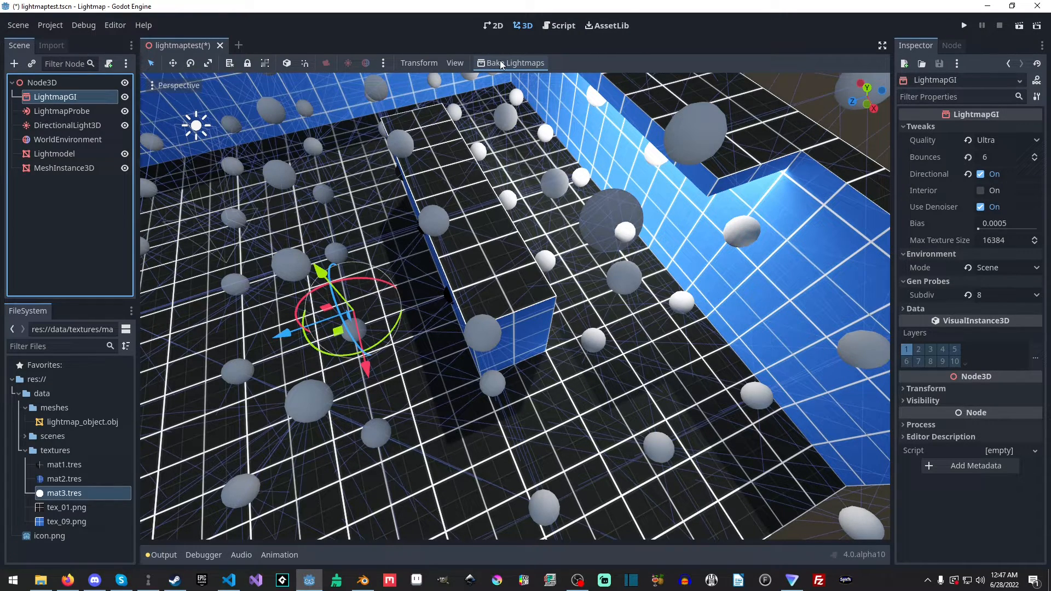
pyautogui.moveTo(664, 215); pyautogui.dragTo(655, 149, button='right')
pyautogui.press('w')
pyautogui.press('s')
pyautogui.press('s')
pyautogui.moveTo(601, 121); pyautogui.dragTo(591, 213, button='right')
pyautogui.press('a')
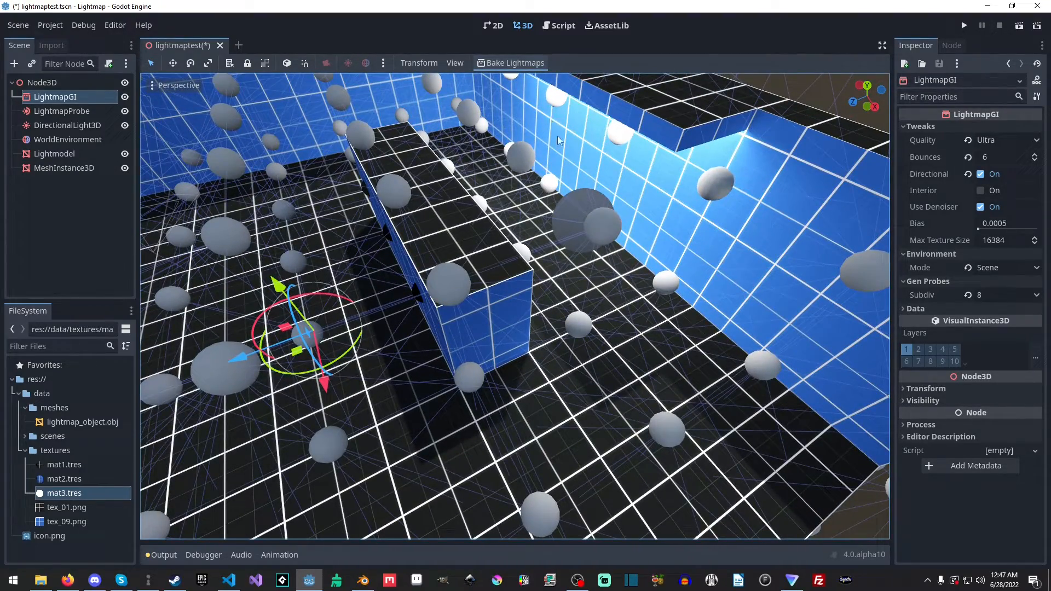
# - Examine the baked lighting on the probes, sphere and walls beneath the overhang and around the central block
pyautogui.press('w')
pyautogui.moveTo(558, 135); pyautogui.dragTo(630, 229, button='right')
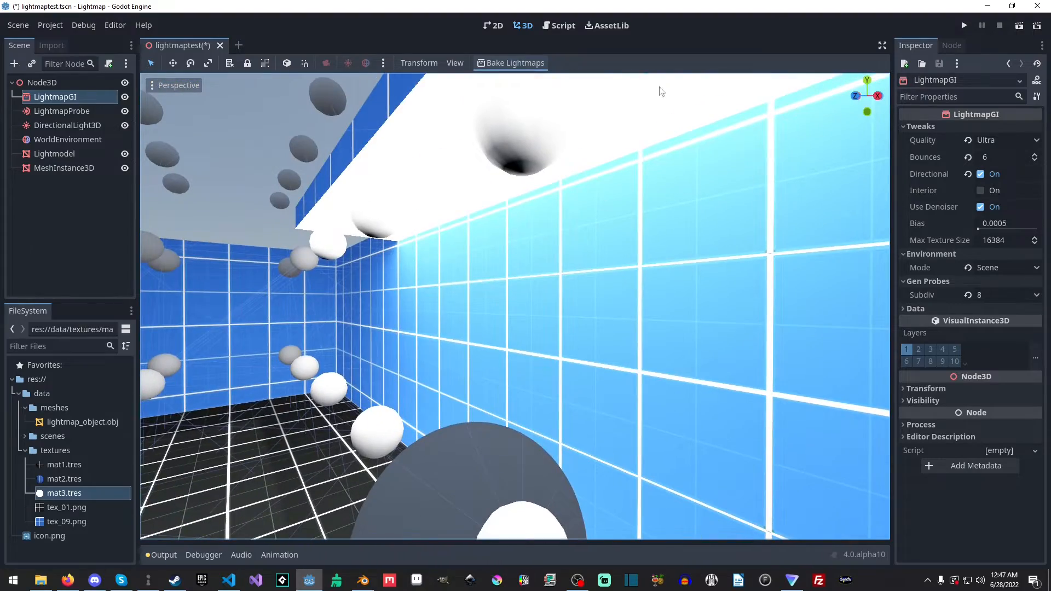
pyautogui.moveTo(511, 149); pyautogui.dragTo(646, 218, button='right')
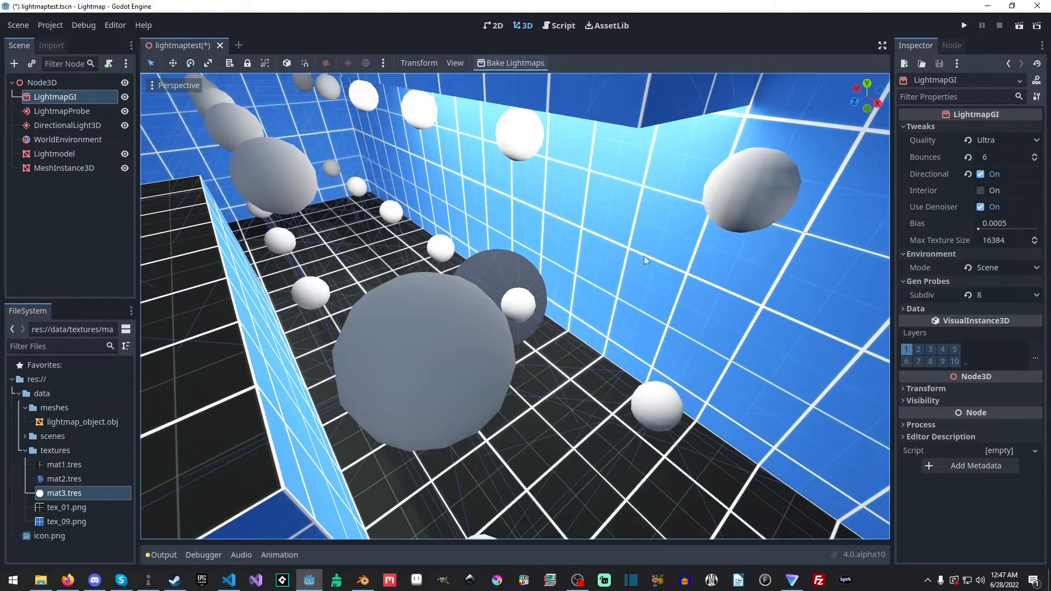
pyautogui.moveTo(644, 255); pyautogui.dragTo(529, 146, button='right')
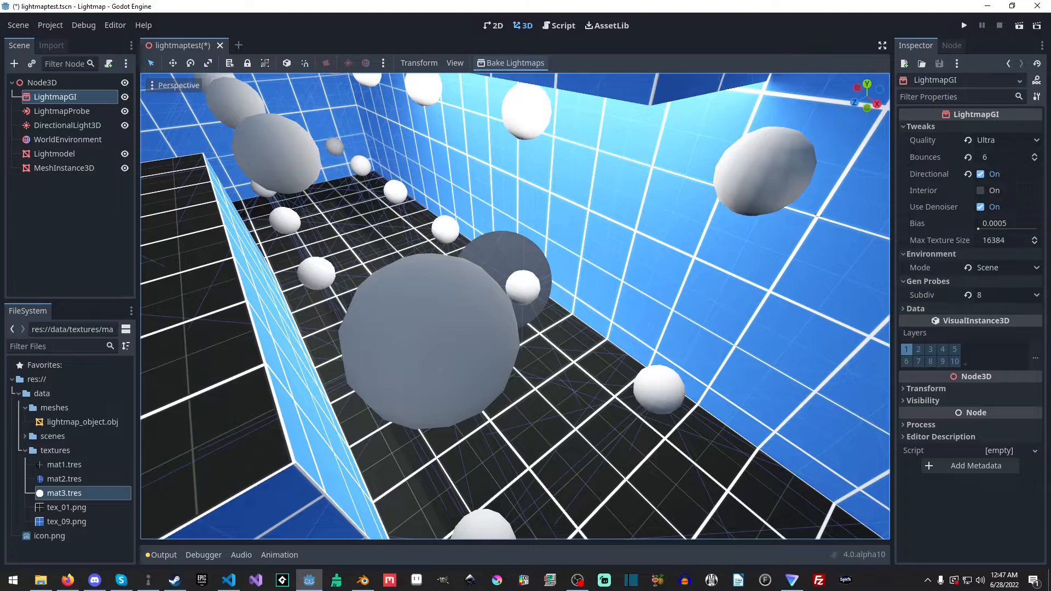
pyautogui.press('s')
pyautogui.moveTo(593, 179); pyautogui.dragTo(569, 242, button='right')
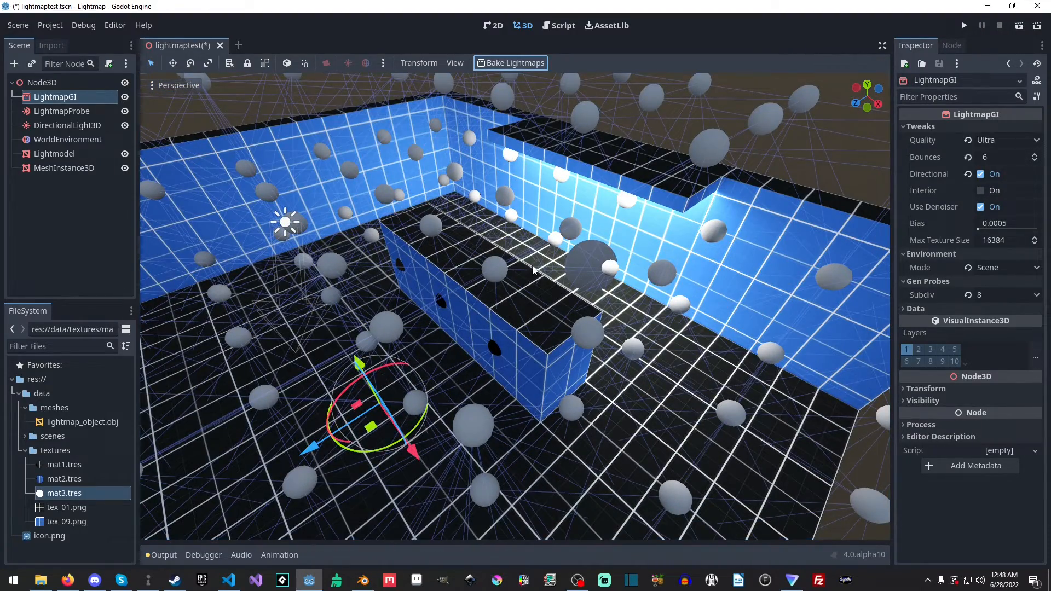
pyautogui.press('w')
pyautogui.moveTo(596, 232); pyautogui.dragTo(551, 241, button='right')
# - Move the sphere along the passage, out from under the overhang, to the inner corner of the room
pyautogui.click(398, 284)
pyautogui.press('s')
pyautogui.moveTo(453, 248); pyautogui.dragTo(427, 274, button='right')
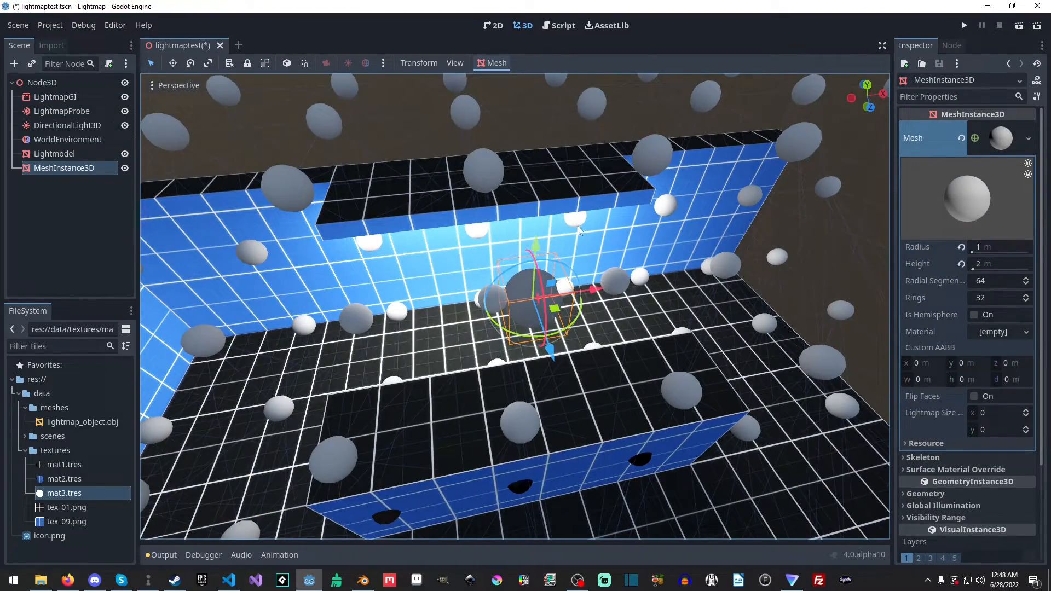
pyautogui.moveTo(598, 282); pyautogui.dragTo(345, 335)
pyautogui.moveTo(345, 335); pyautogui.dragTo(328, 335, button='right')
pyautogui.press('s')
pyautogui.press('a')
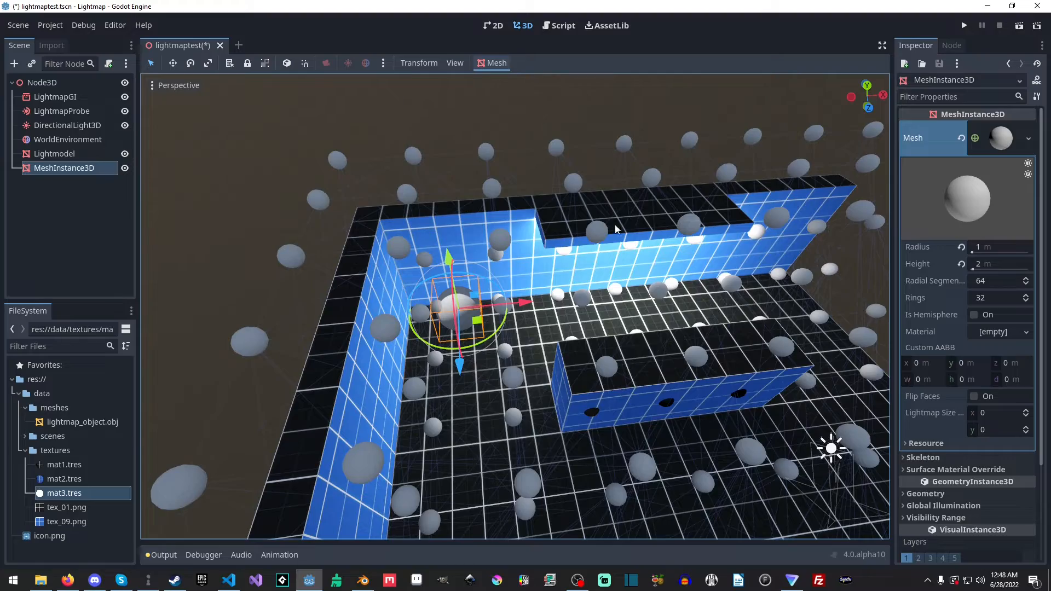
# - Move the sphere across the floor from the corner to the open area in front of the block
pyautogui.moveTo(476, 322); pyautogui.dragTo(751, 479)
pyautogui.press('d')
pyautogui.moveTo(612, 369); pyautogui.dragTo(581, 331, button='right')
pyautogui.press('w')
# - Delete the test sphere from the scene and save the scene
pyautogui.press('Delete')
pyautogui.press('Return')
pyautogui.hotkey('ctrl', 's')
pyautogui.press('s')
pyautogui.press('s')
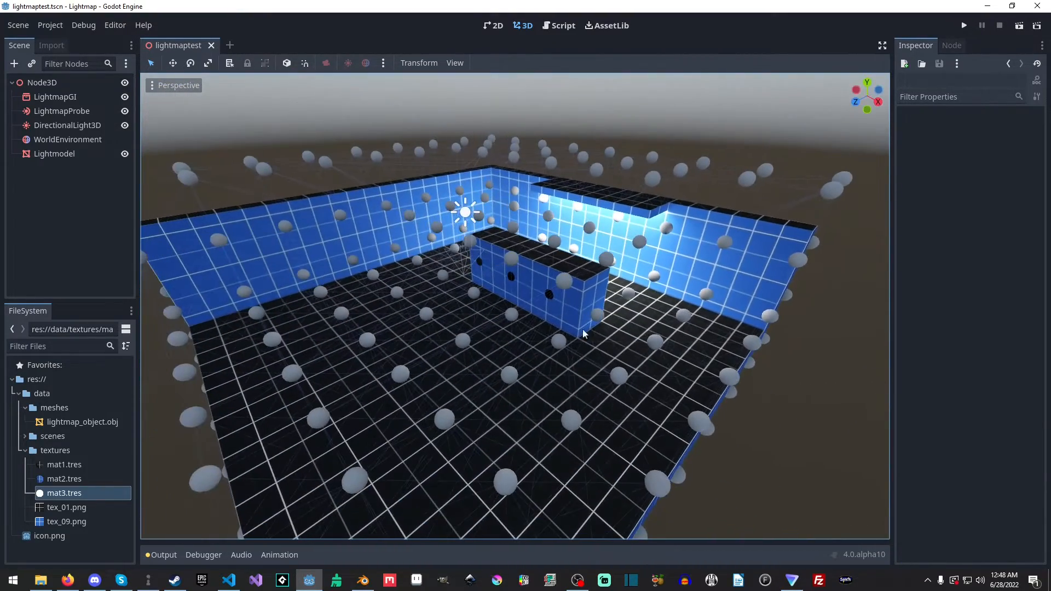
# - Hide the LightmapProbe and LightmapGI gizmos in the 3D viewport
pyautogui.click(455, 63)
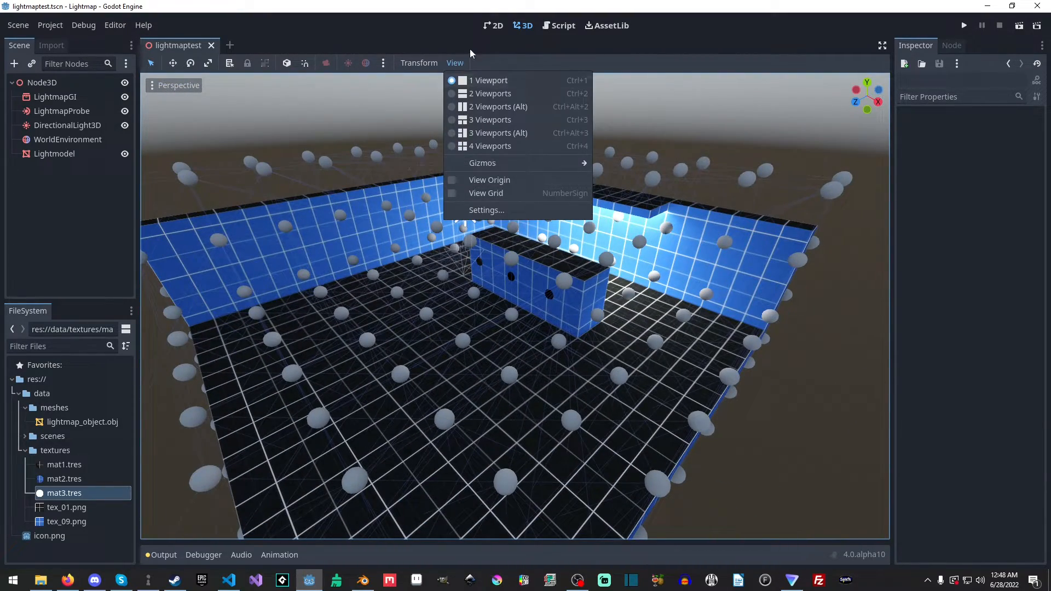
pyautogui.moveTo(492, 164)
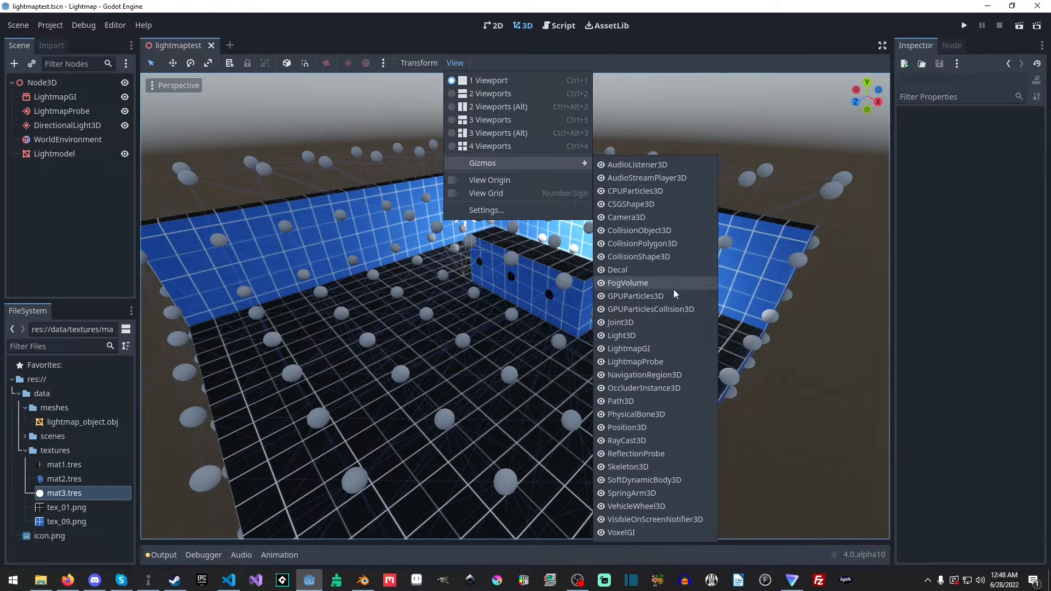
pyautogui.click(655, 362)
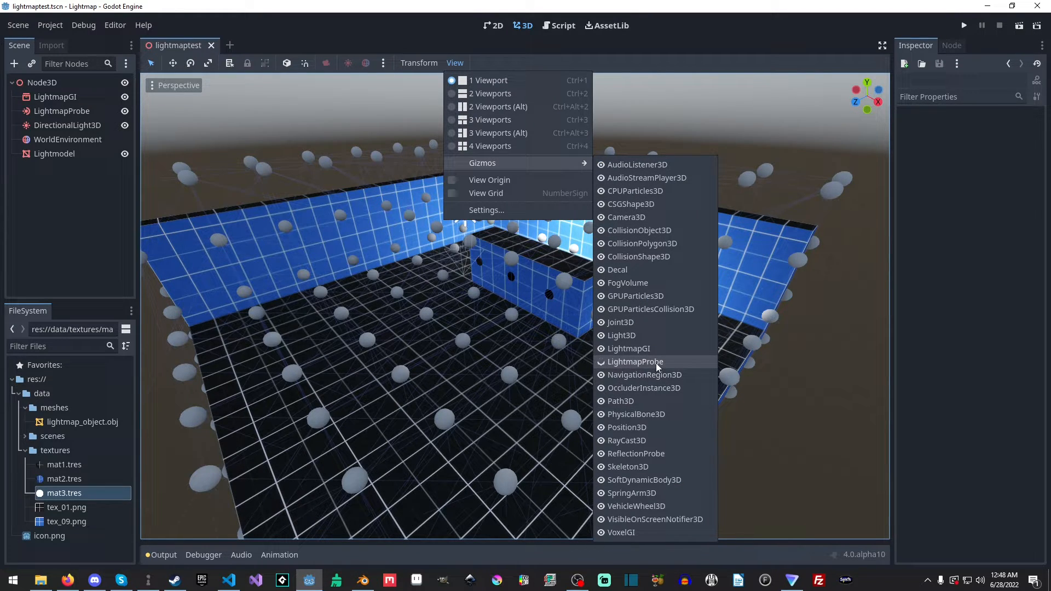
pyautogui.click(648, 351)
pyautogui.click(655, 360)
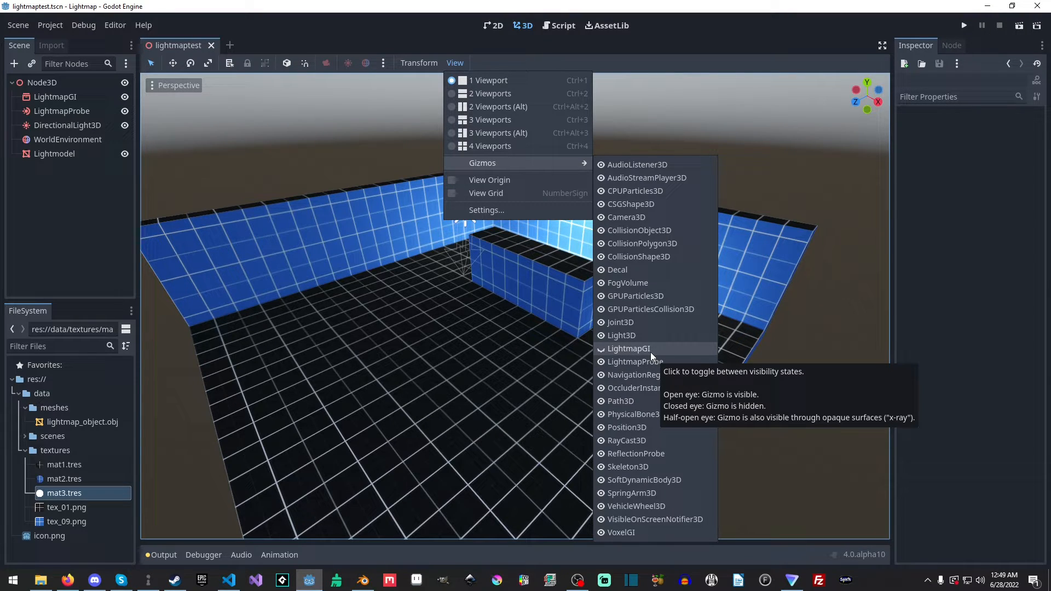
pyautogui.click(656, 349)
pyautogui.click(655, 350)
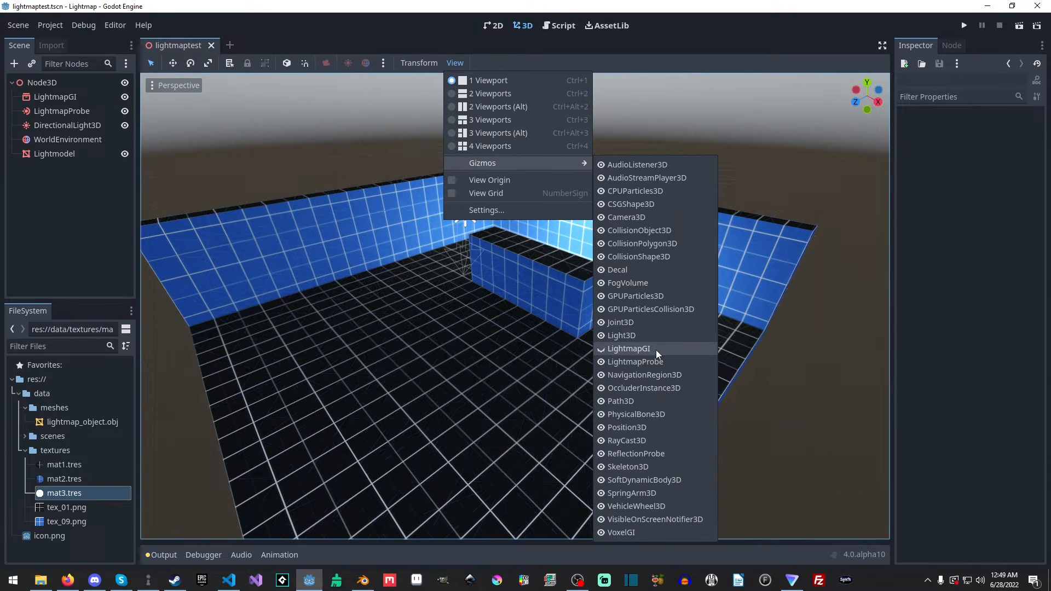
pyautogui.moveTo(408, 284); pyautogui.dragTo(416, 246, button='middle')
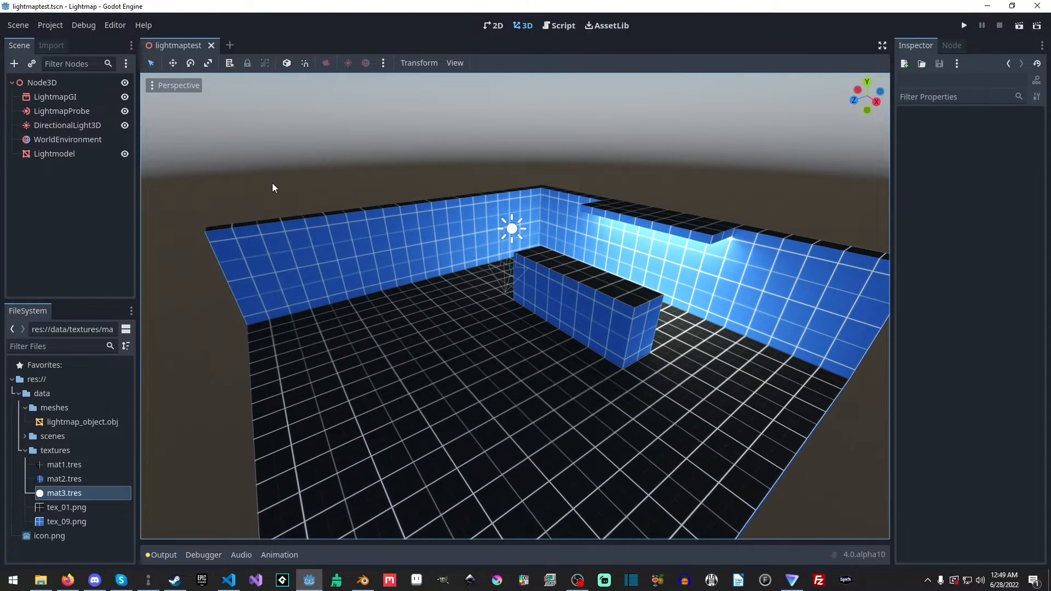
# - Select the LightmapProbe and LightmapGI nodes to check their gizmo display, and clear the selection
pyautogui.click(51, 111)
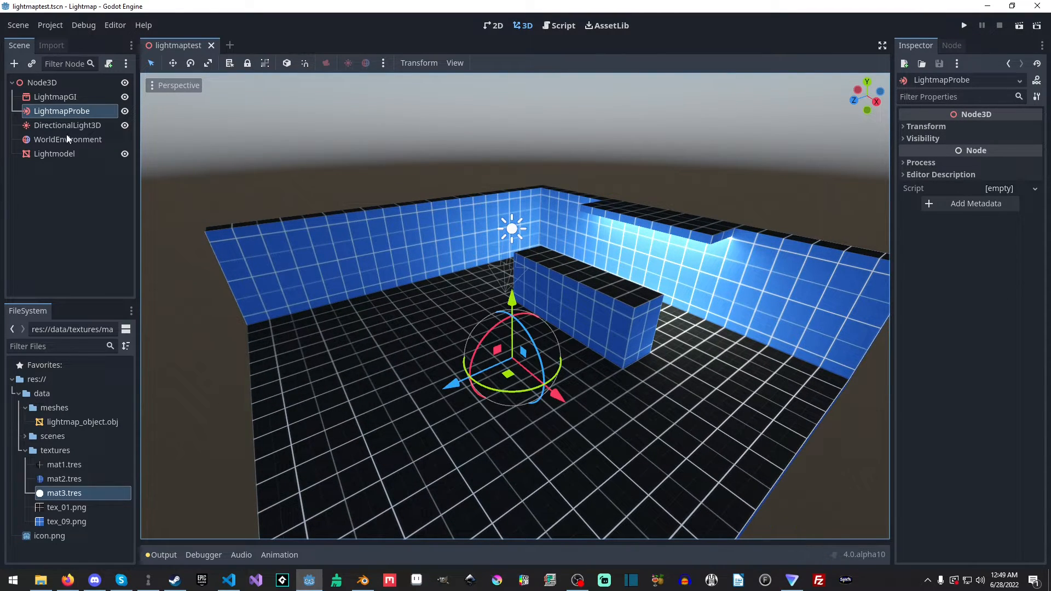
pyautogui.click(54, 96)
pyautogui.click(375, 158)
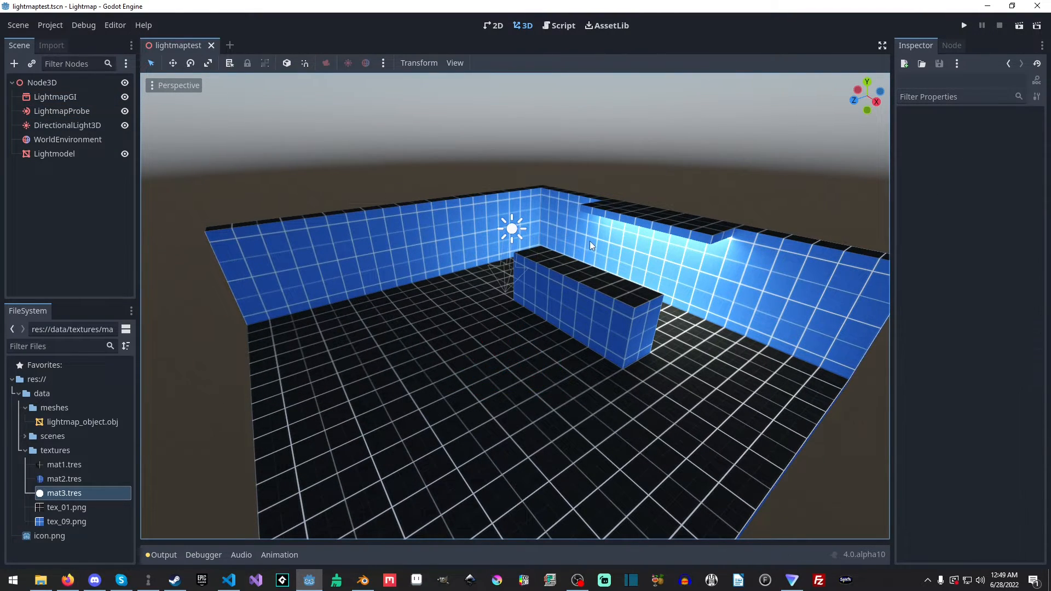
# - Examine the baked lighting without probe gizmos around the walls, the block and the floor of the passage
pyautogui.moveTo(589, 241)
pyautogui.mouseDown(button='right')
pyautogui.moveTo(514, 230)
pyautogui.moveTo(605, 237)
pyautogui.moveTo(487, 274)
pyautogui.moveTo(613, 274)
pyautogui.moveTo(651, 356)
pyautogui.moveTo(657, 274)
pyautogui.moveTo(810, 285)
pyautogui.moveTo(799, 263)
pyautogui.moveTo(711, 230)
pyautogui.moveTo(722, 310)
pyautogui.moveTo(668, 295)
pyautogui.moveTo(581, 307)
pyautogui.moveTo(589, 244)
pyautogui.mouseUp(button='right')
pyautogui.press('a')
pyautogui.press('w')
pyautogui.press('s')
pyautogui.press('w')
pyautogui.moveTo(856, 410); pyautogui.dragTo(637, 333, button='right')
pyautogui.press('w')
pyautogui.press('s')
# - Hide the LightmapGI node to compare the room without baked lighting, and show it again
pyautogui.click(125, 97)
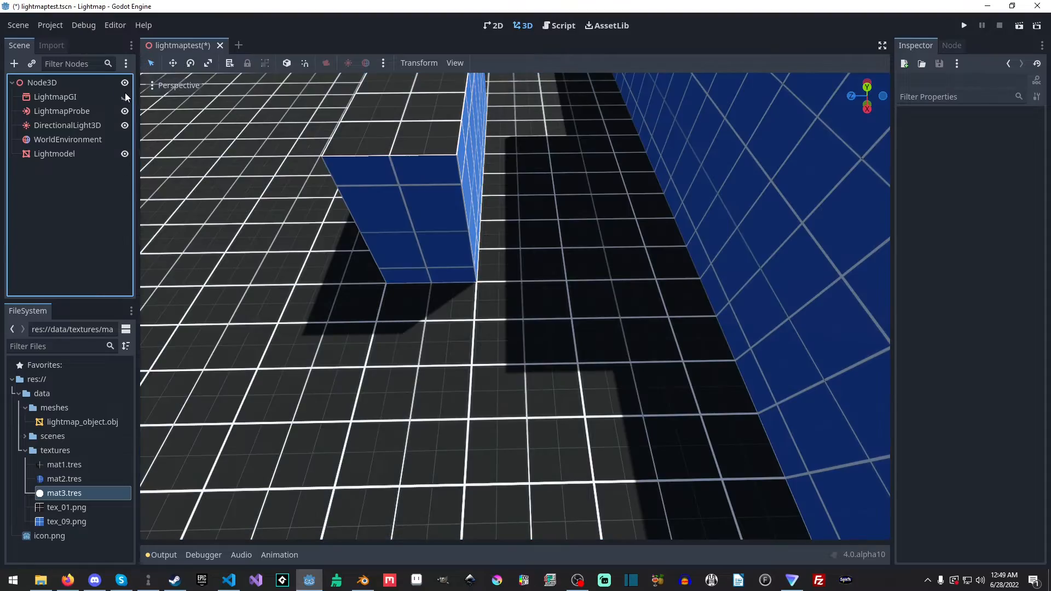
pyautogui.moveTo(176, 110); pyautogui.dragTo(542, 275, button='right')
pyautogui.press('s')
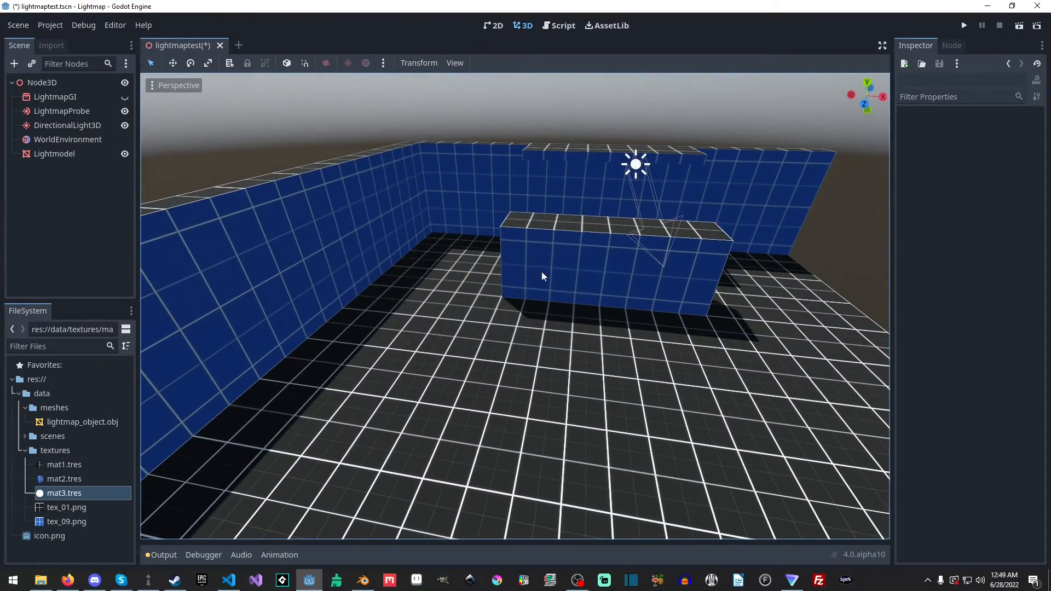
pyautogui.click(125, 97)
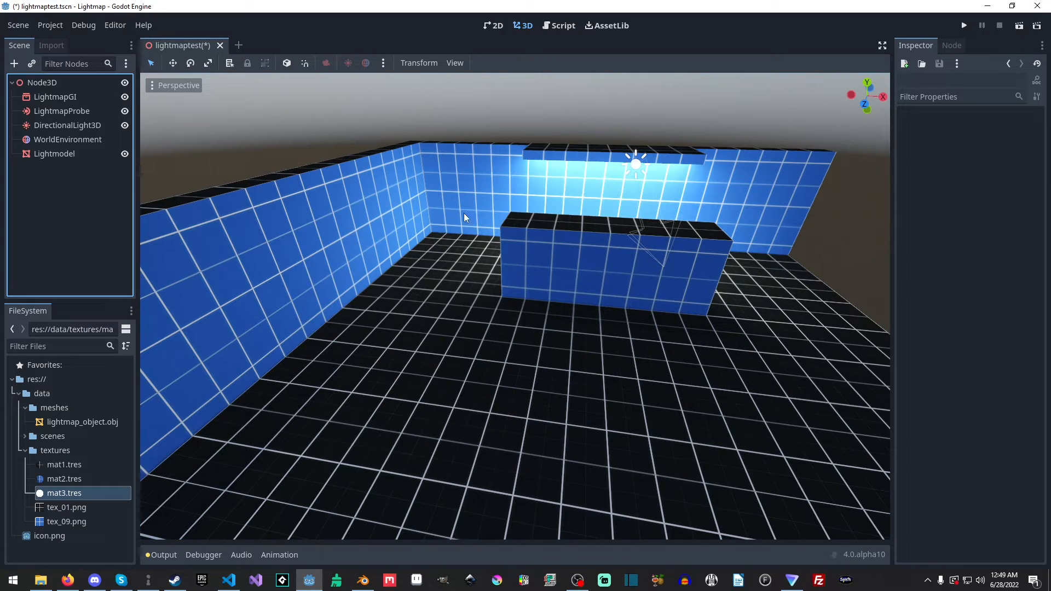
pyautogui.moveTo(466, 217); pyautogui.dragTo(432, 230, button='right')
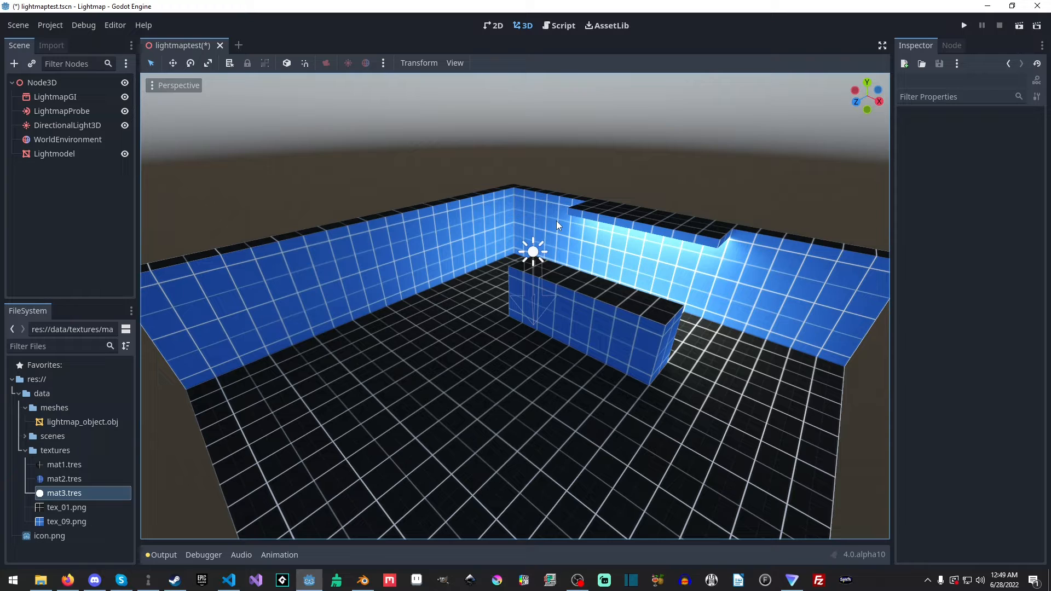
# - Select the Lightmodel mesh and look through its mesh options for the Unwrap UV2 for Lightmap/AO command
pyautogui.click(336, 234)
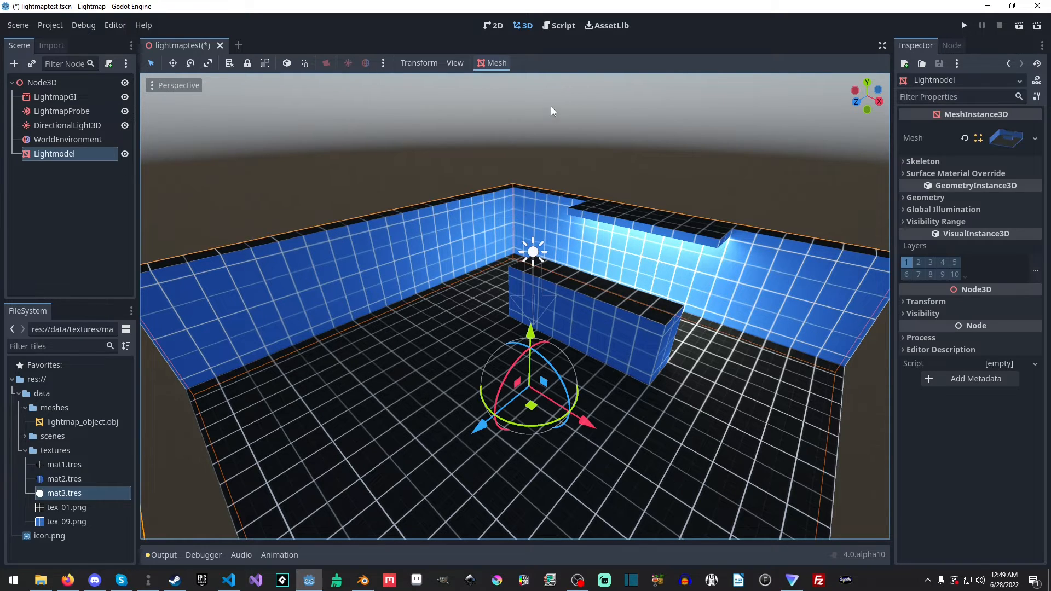
pyautogui.click(496, 63)
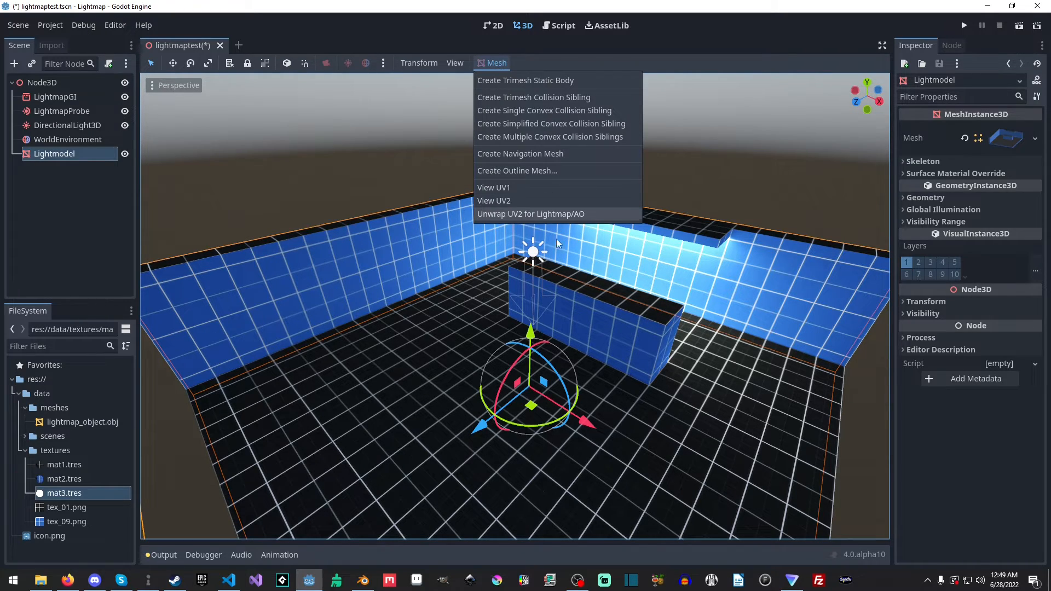
pyautogui.click(287, 164)
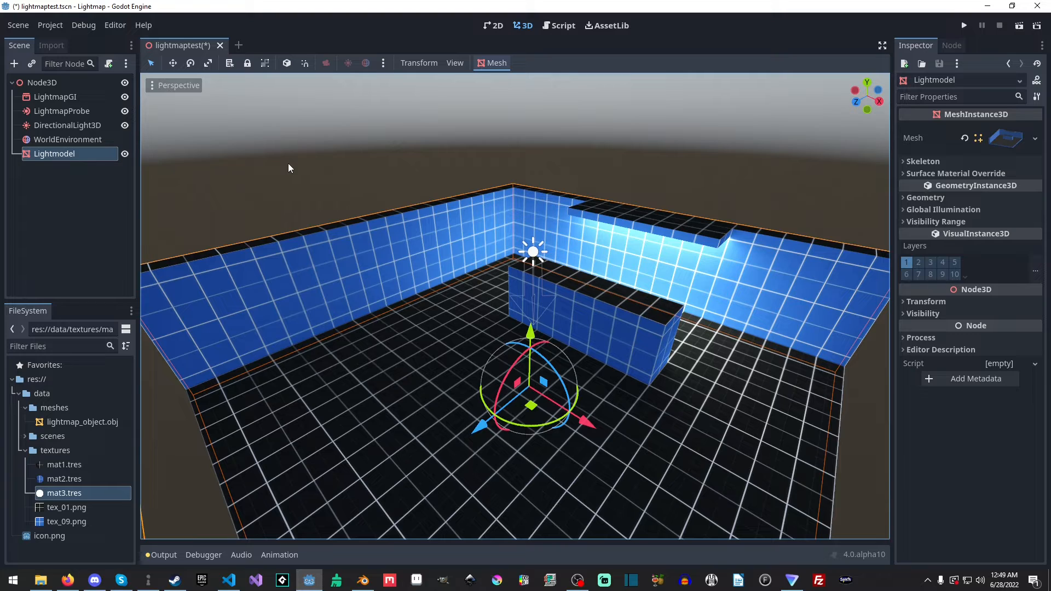